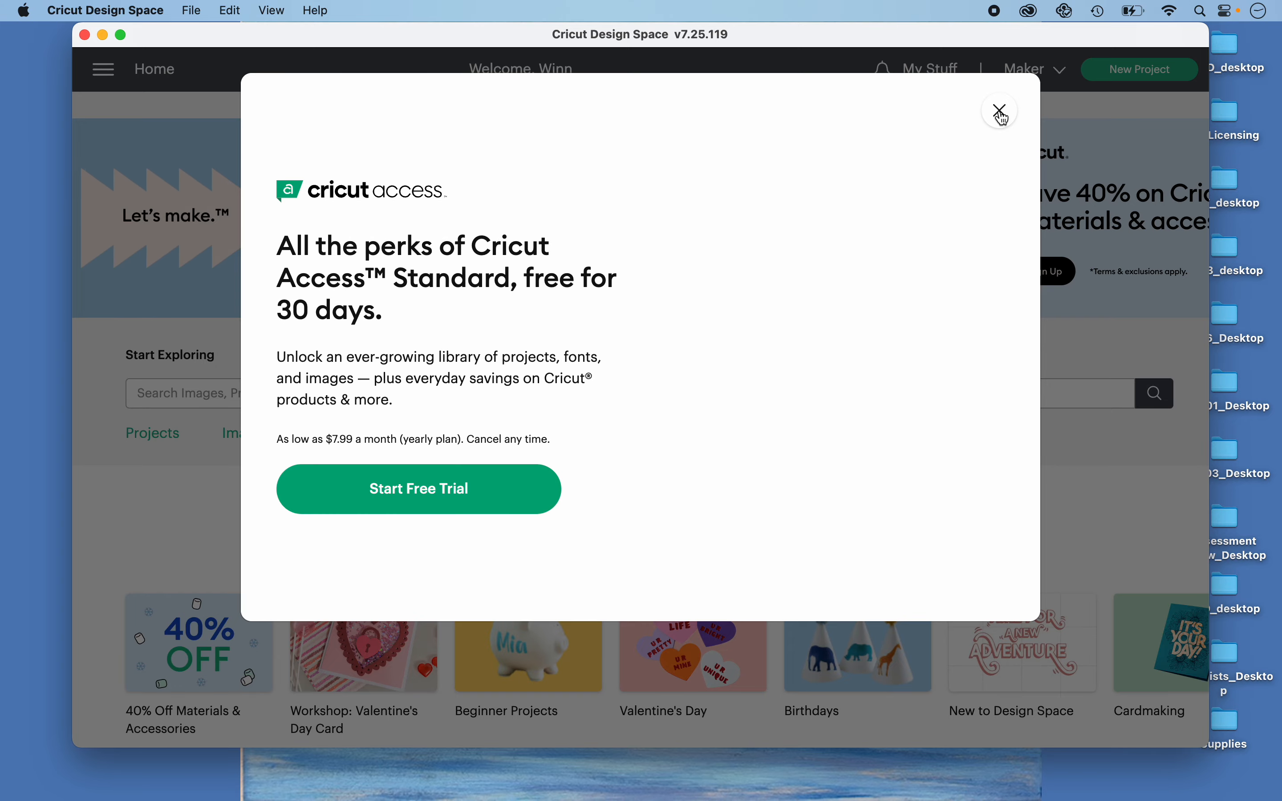
- Dismiss the Cricut Access free trial offer and start a new project
left_click(998, 111)
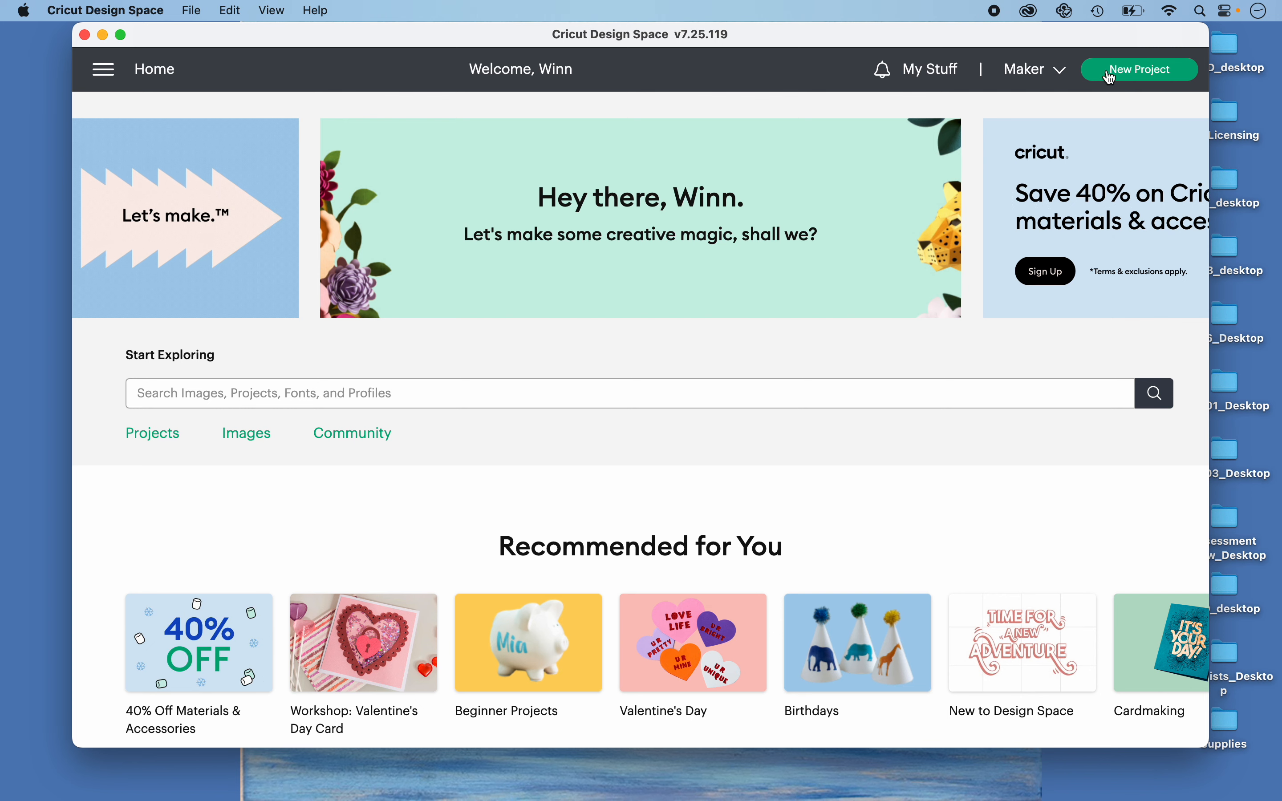
left_click(1106, 73)
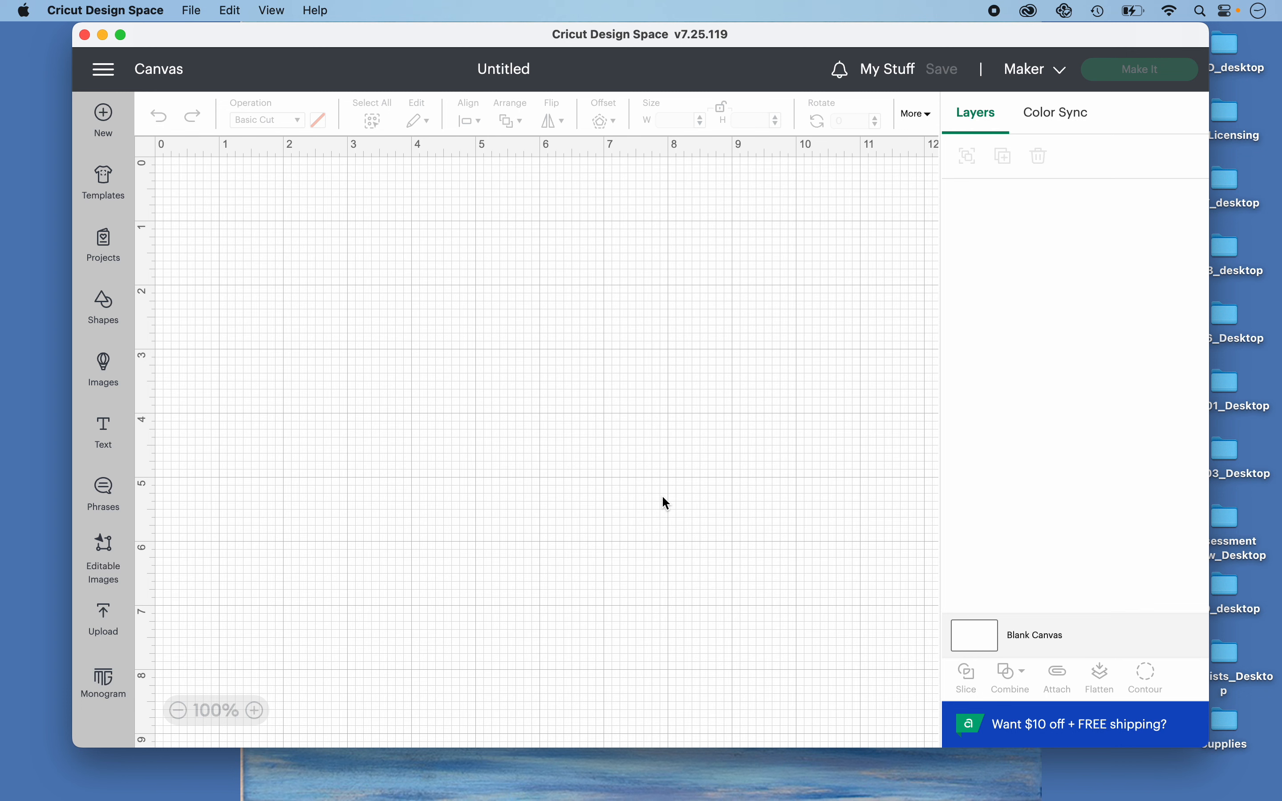
- Upload the image file ART3_Rea_Relief Module 6_4-up_22in.svg from the Relief Modules folder
left_click(106, 615)
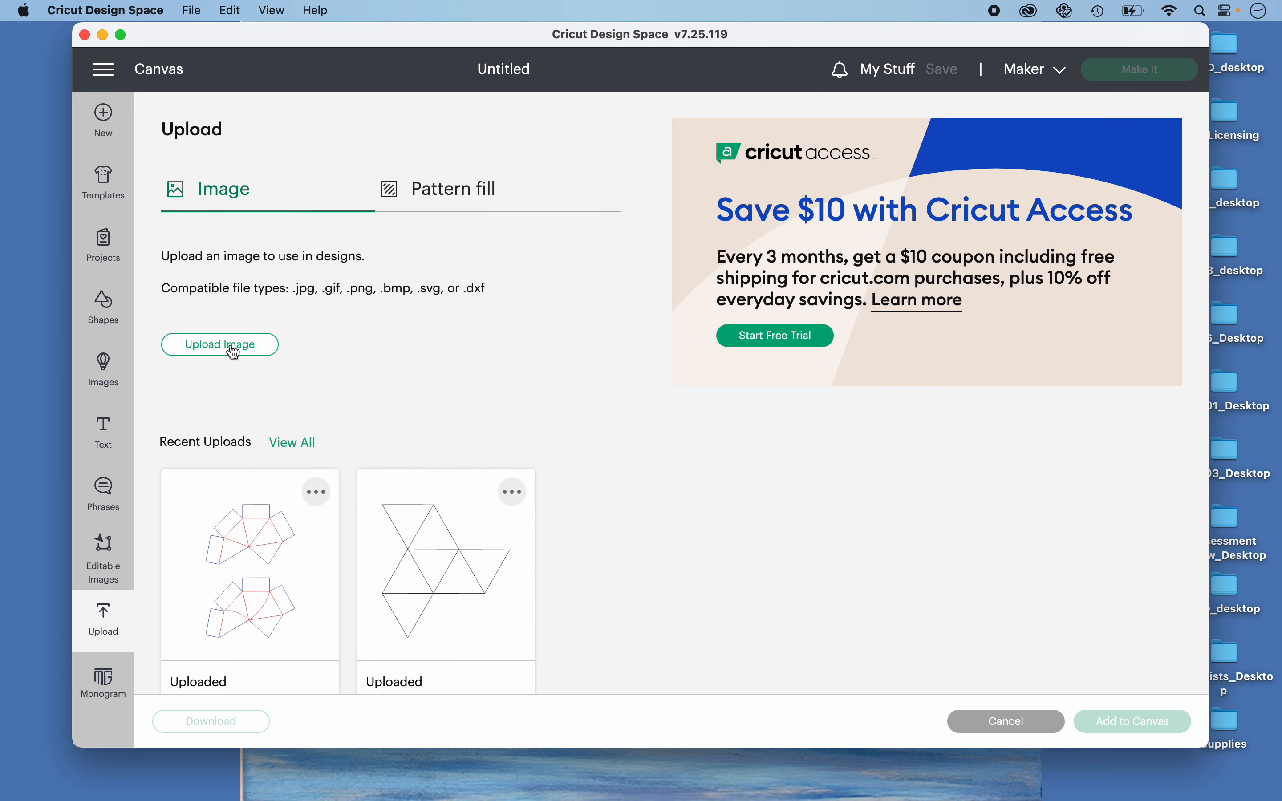
left_click(229, 345)
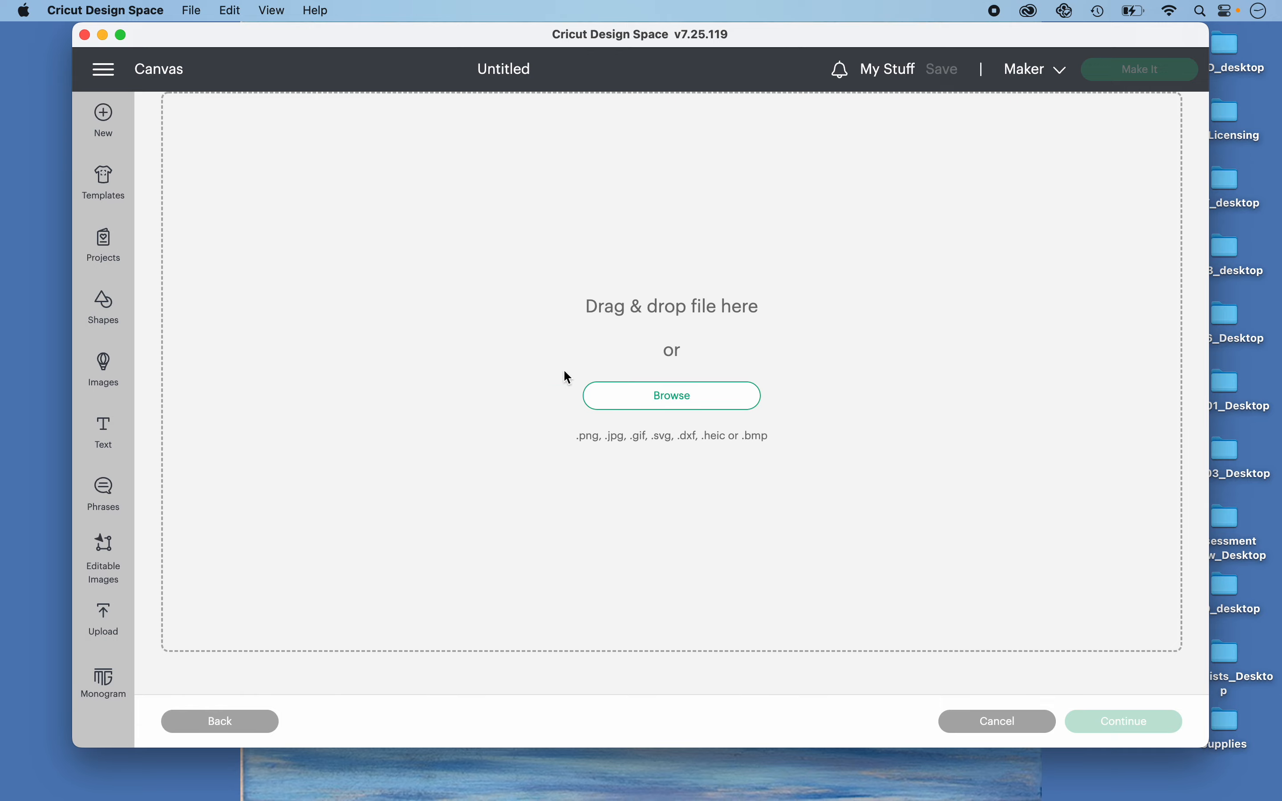
left_click(650, 396)
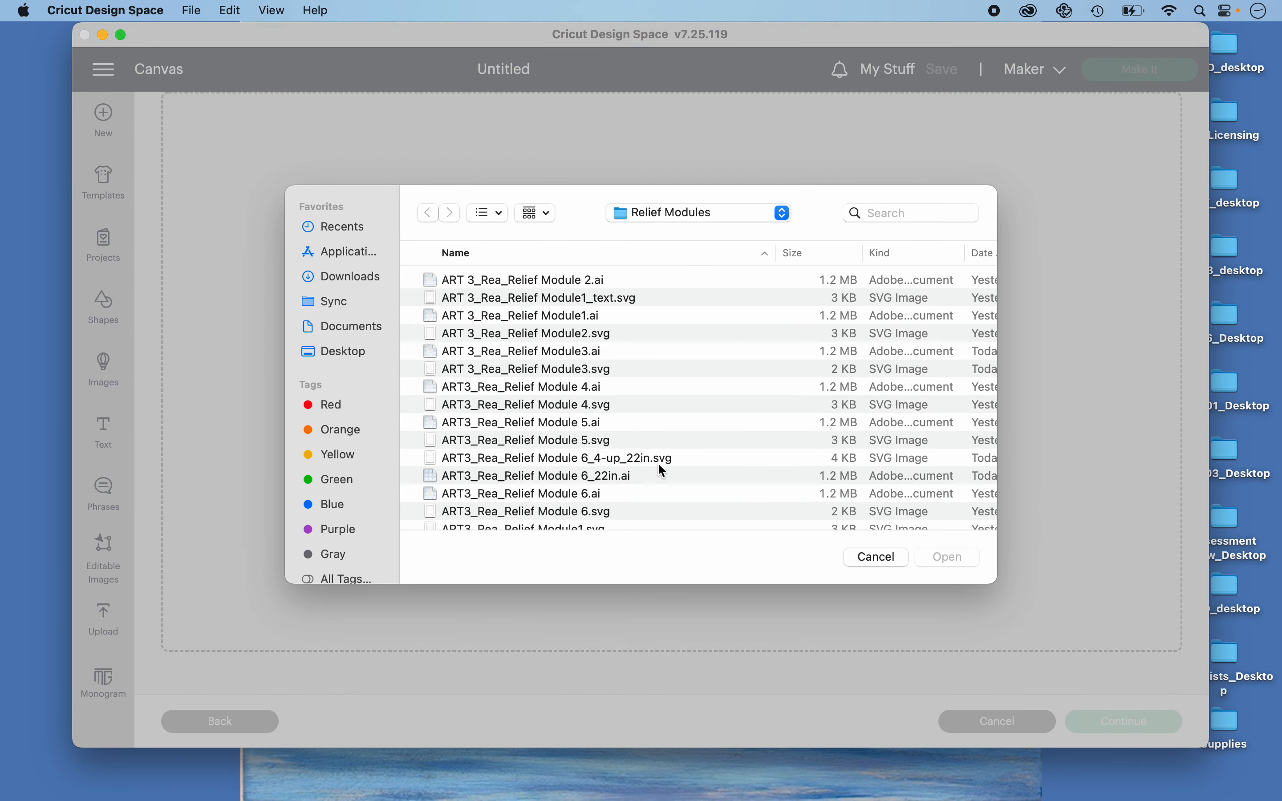
left_click(582, 458)
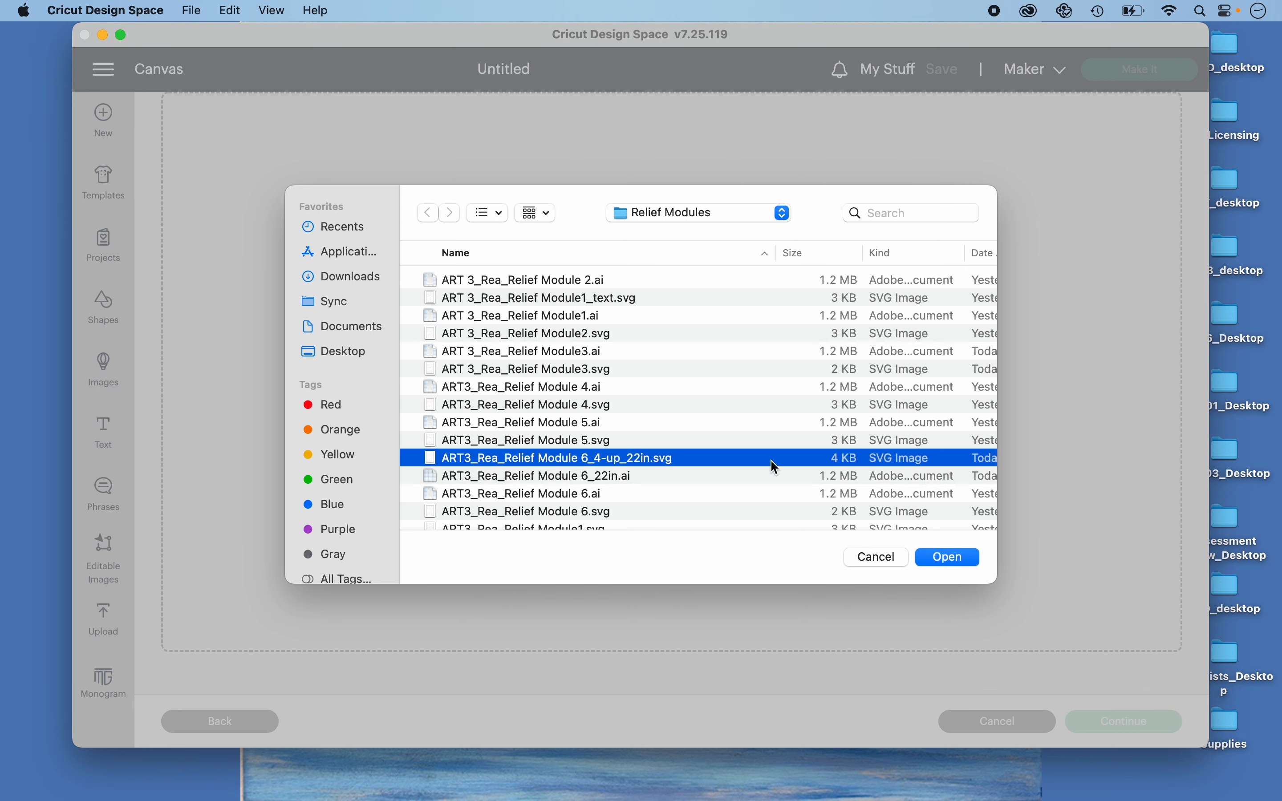
left_click(948, 557)
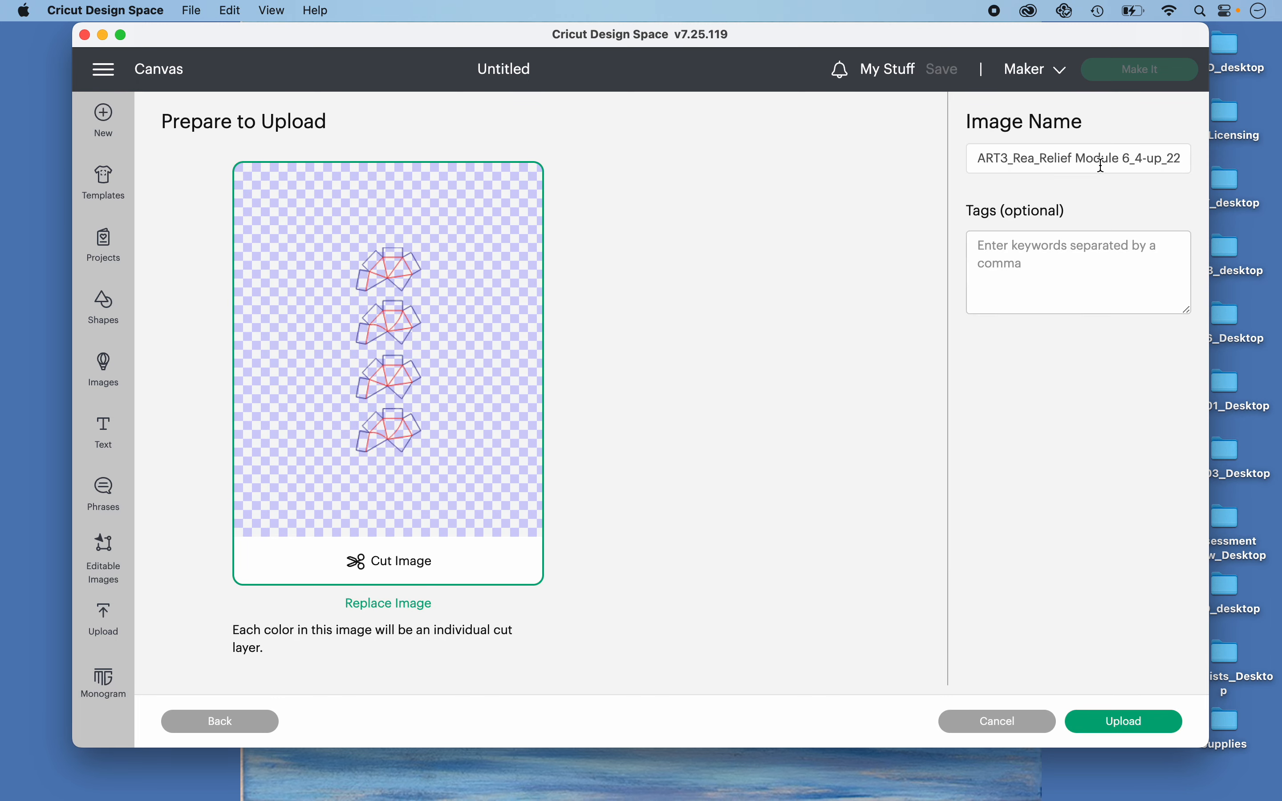
left_click(1128, 723)
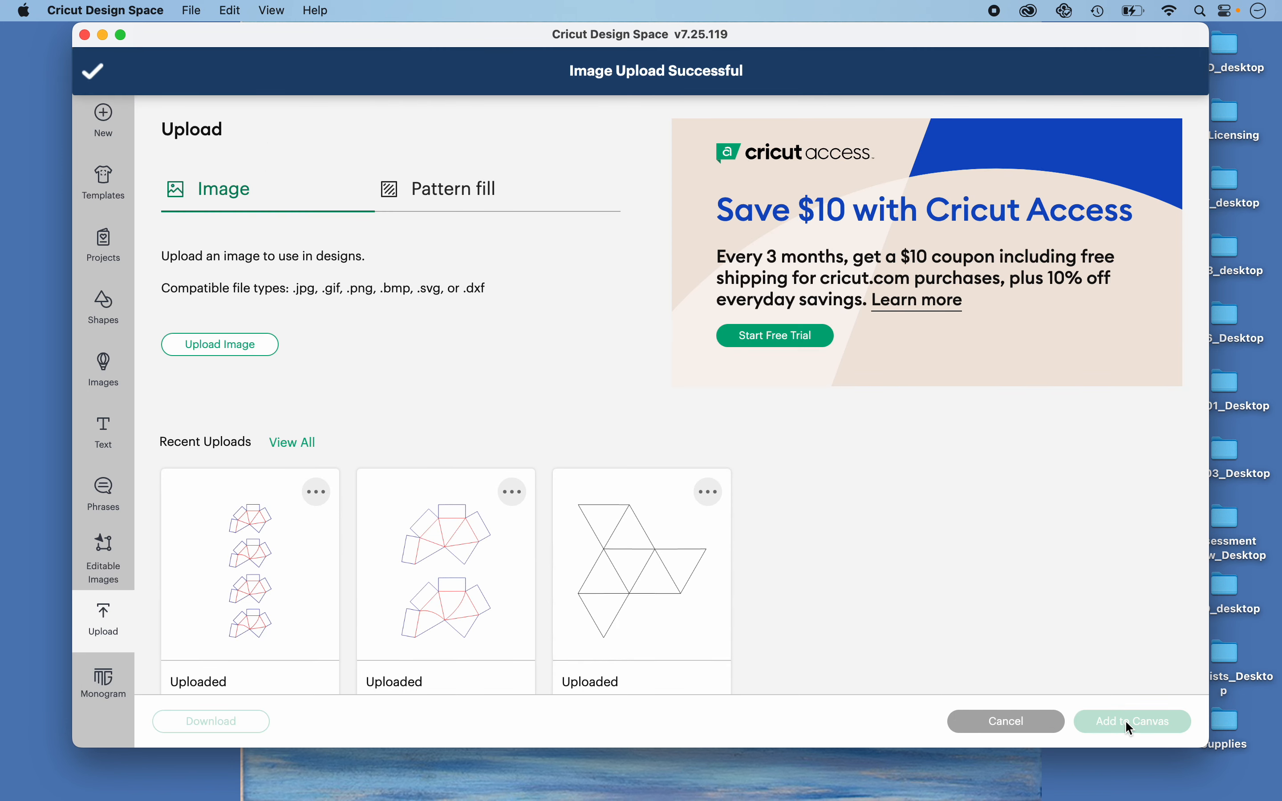
- Add the uploaded four-module image to the canvas and set its width to 6.783 in with proportions locked
left_click(195, 494)
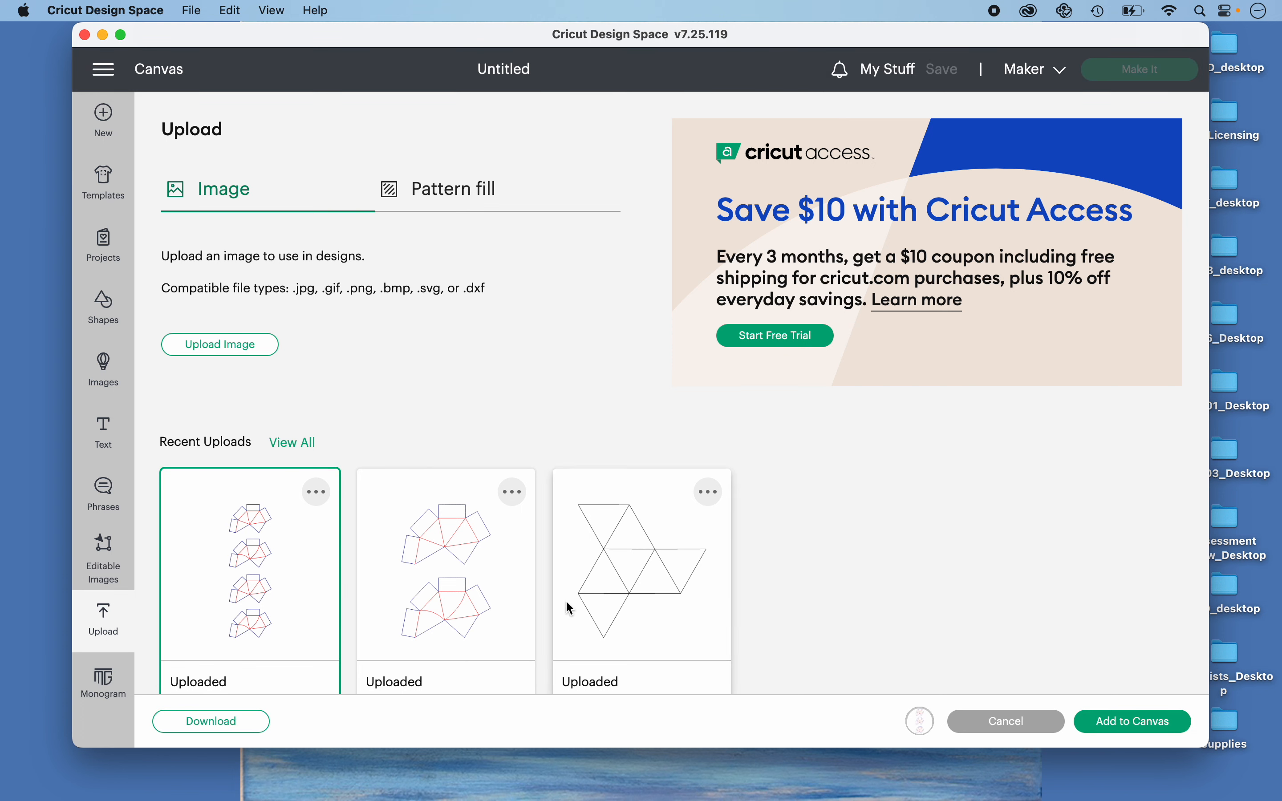
left_click(1159, 723)
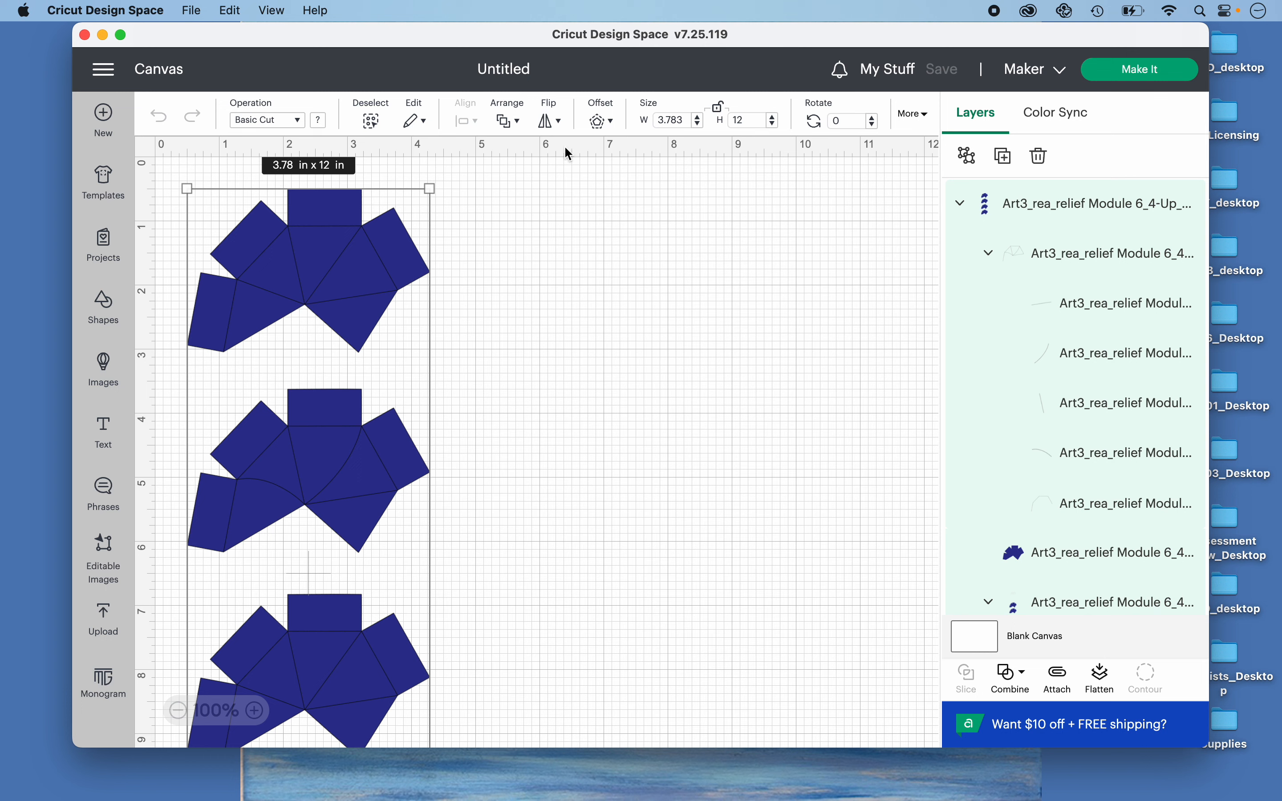
left_click(719, 112)
left_click(666, 121)
key("Tab")
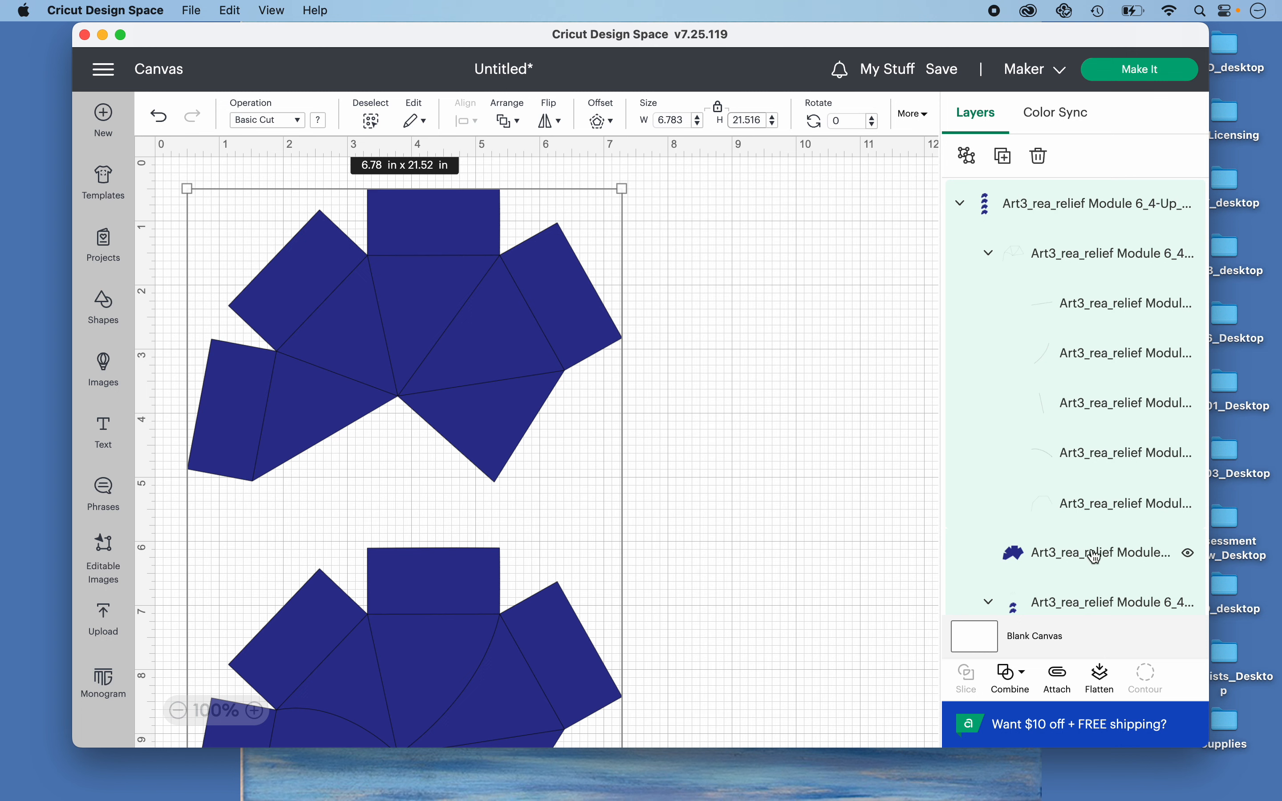
- Hide the four solid blue module outline layers so only the inner fold lines show
scroll(1096, 556, "down", 5)
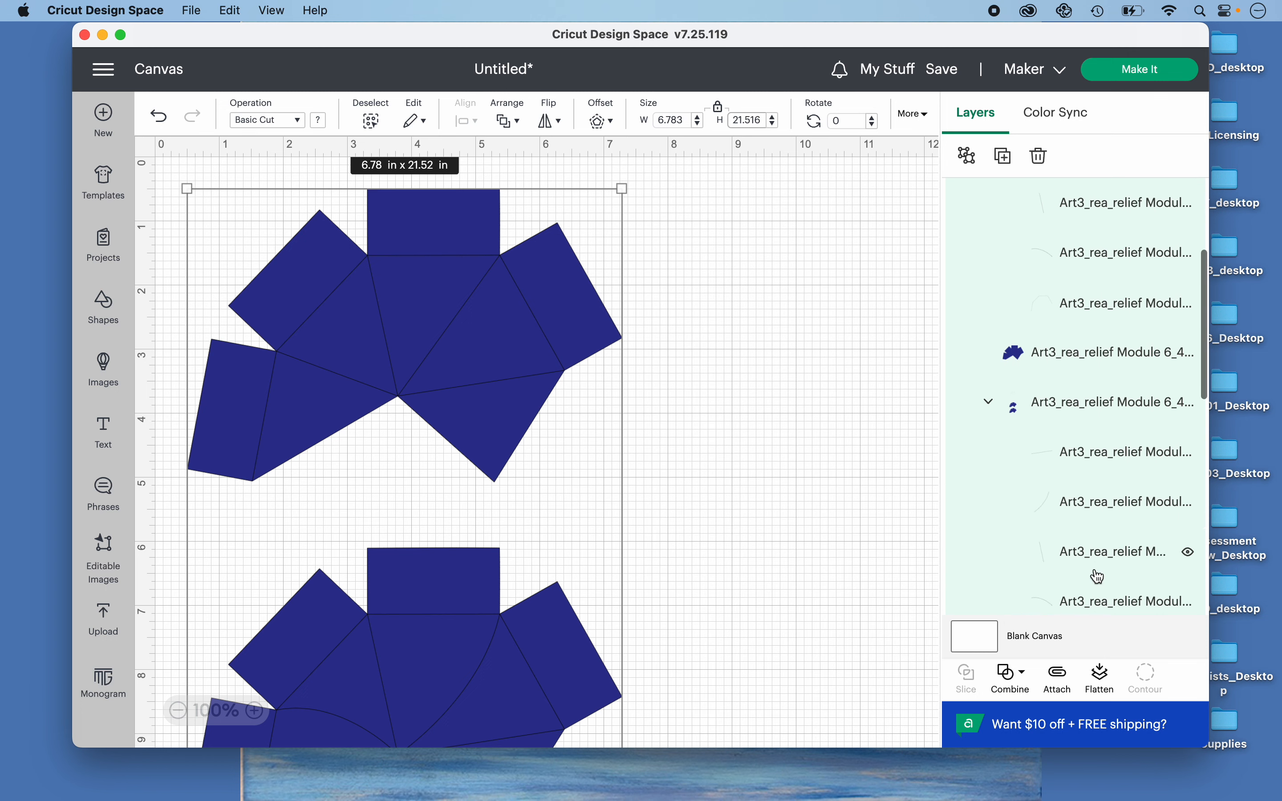
scroll(1098, 576, "down", 3)
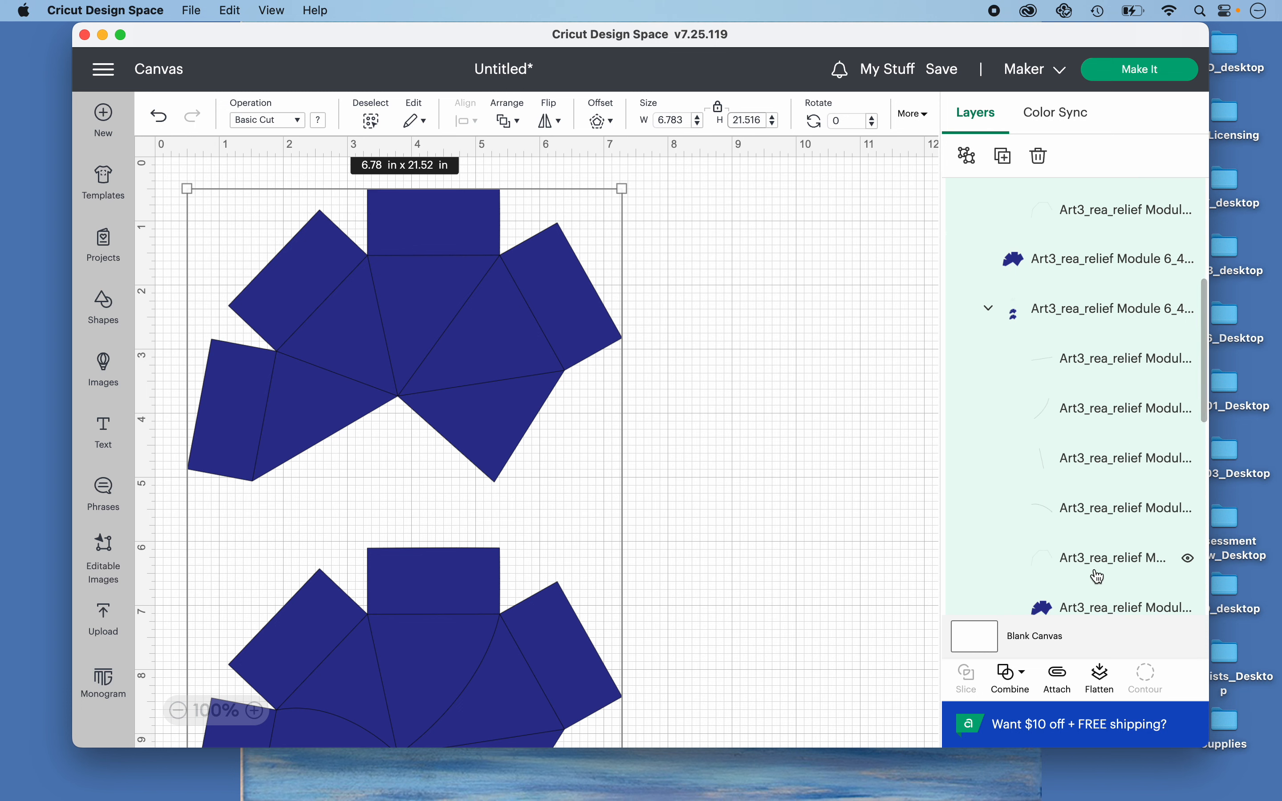
scroll(1099, 577, "up", 6)
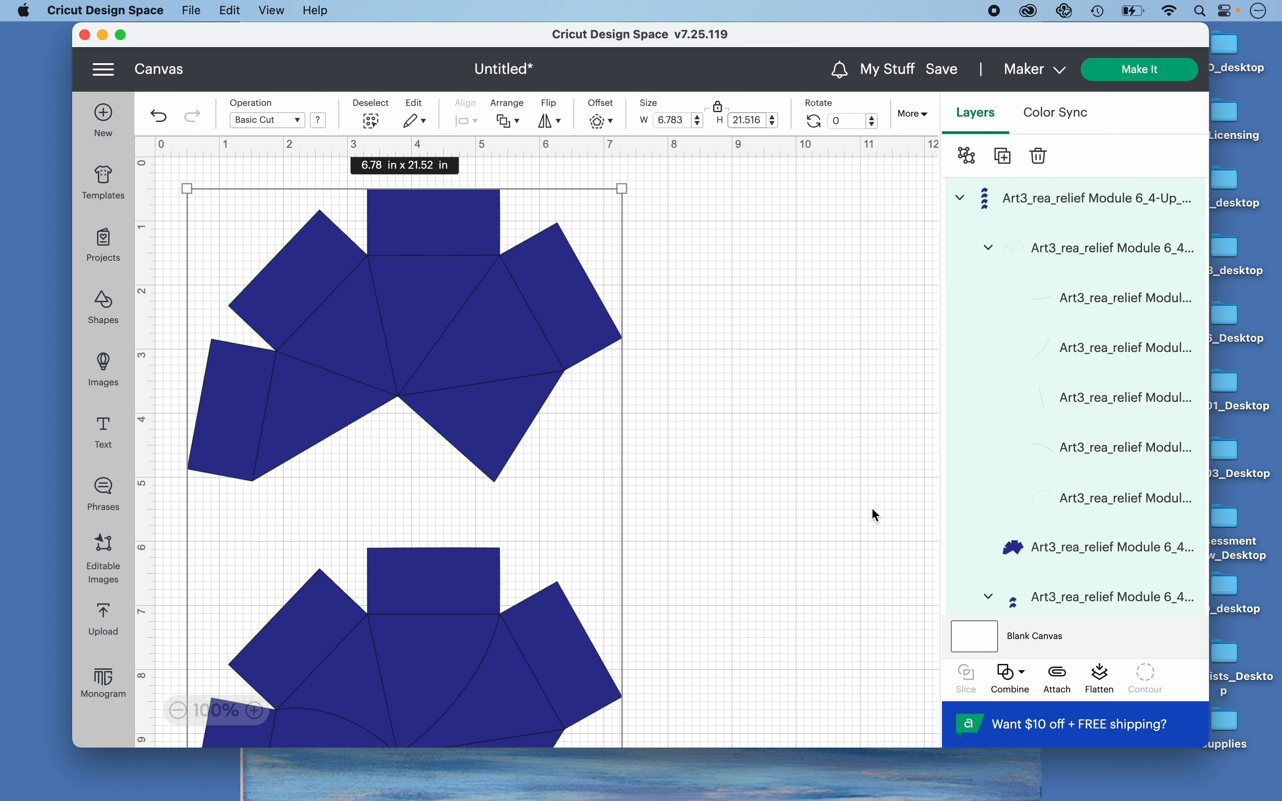
left_click(752, 445)
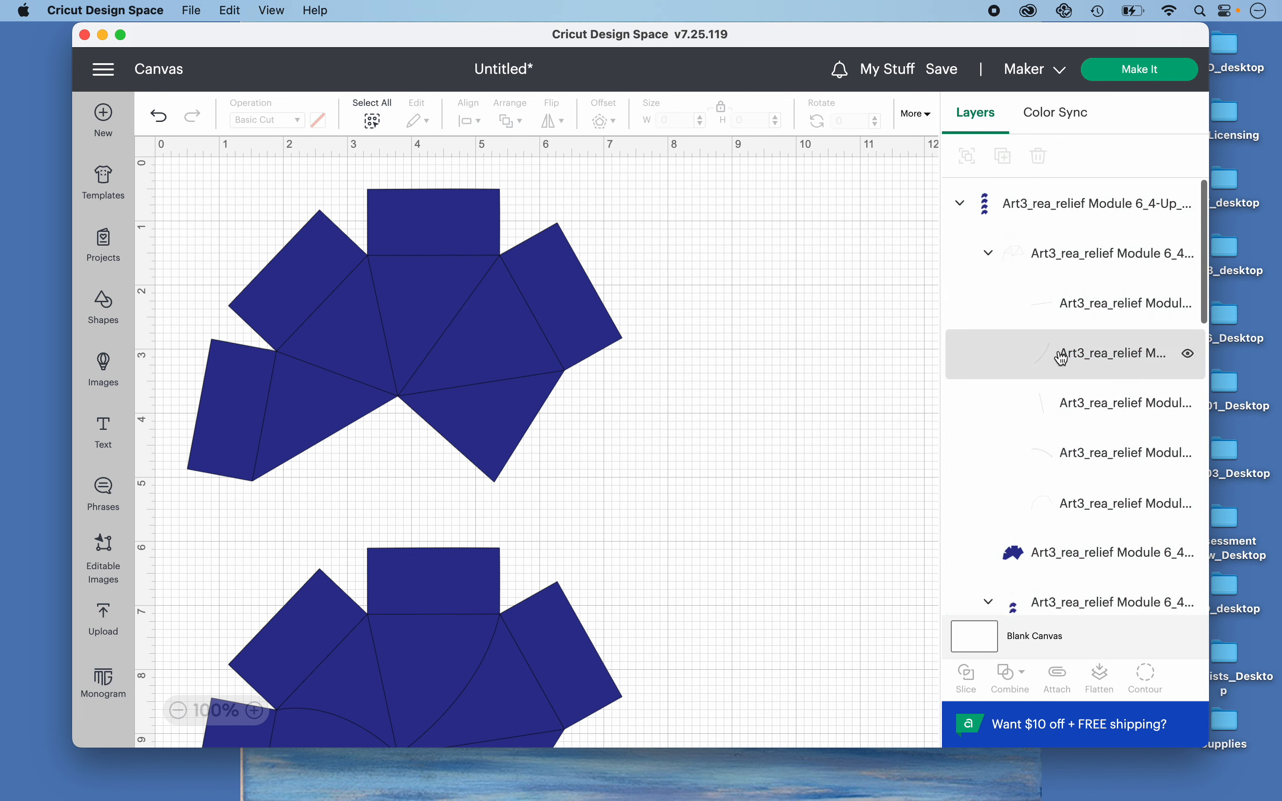
scroll(1076, 510, "down", 2)
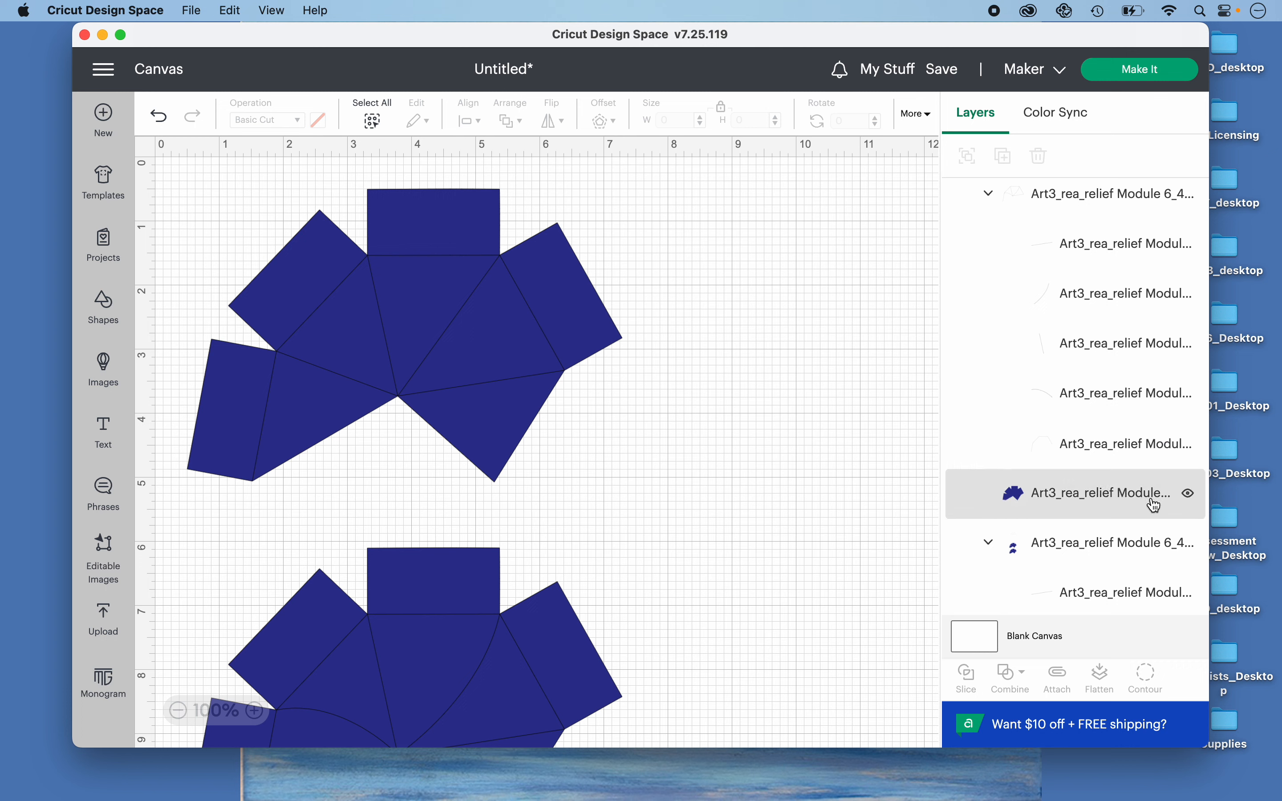
left_click(1190, 498)
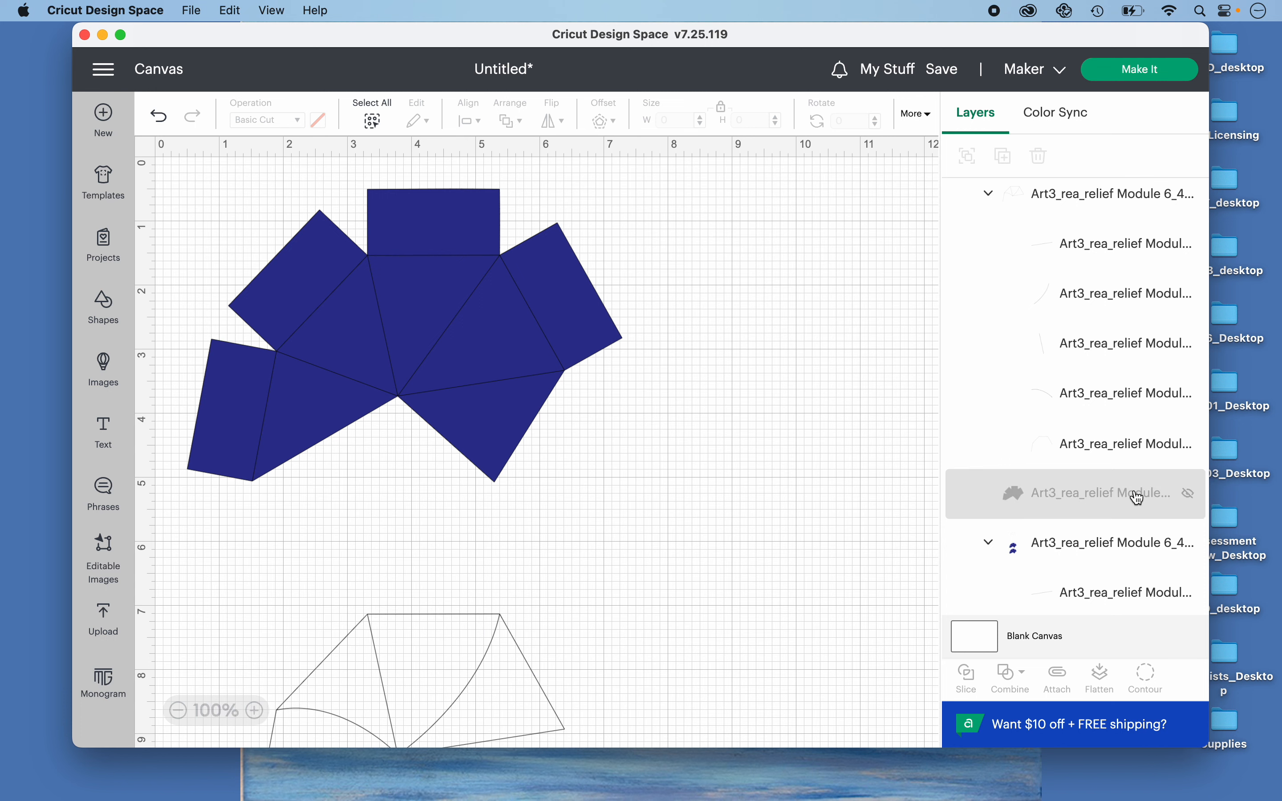
scroll(1139, 498, "down", 5)
scroll(1139, 495, "down", 3)
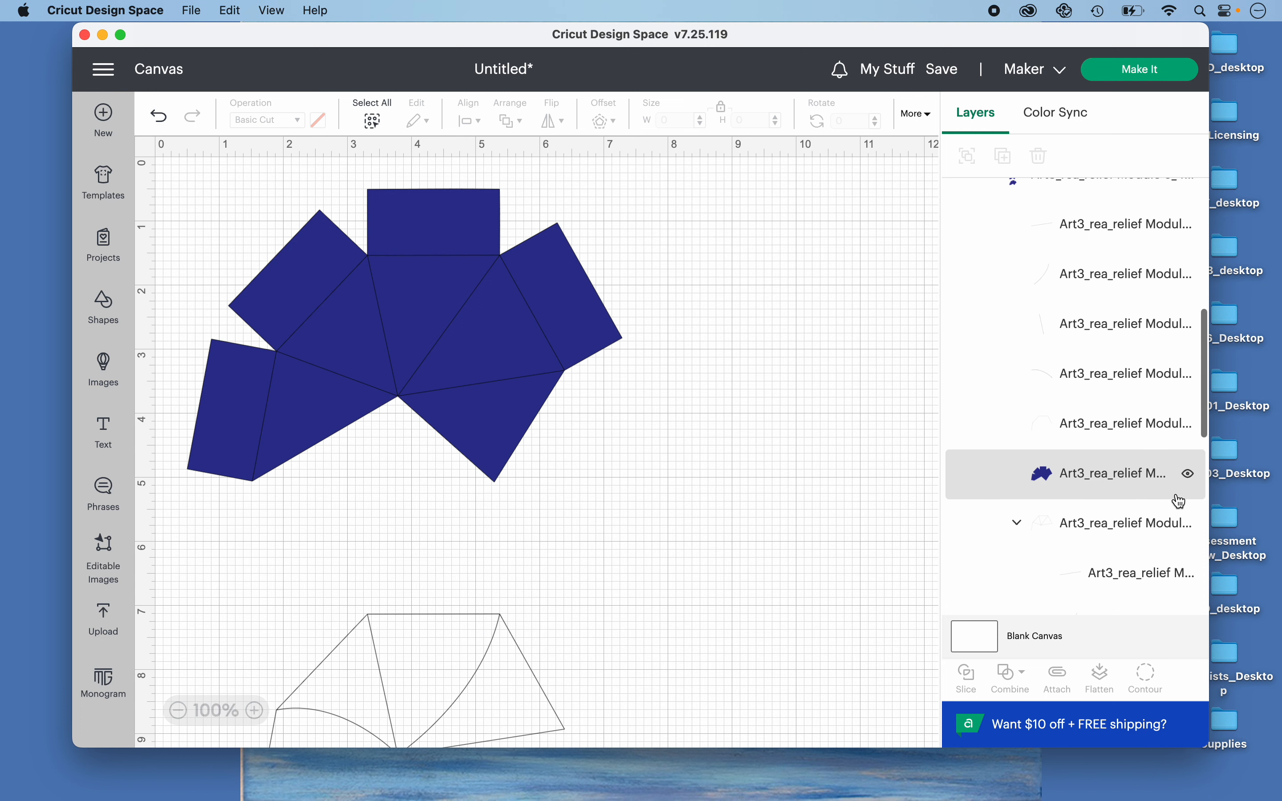
left_click(1190, 476)
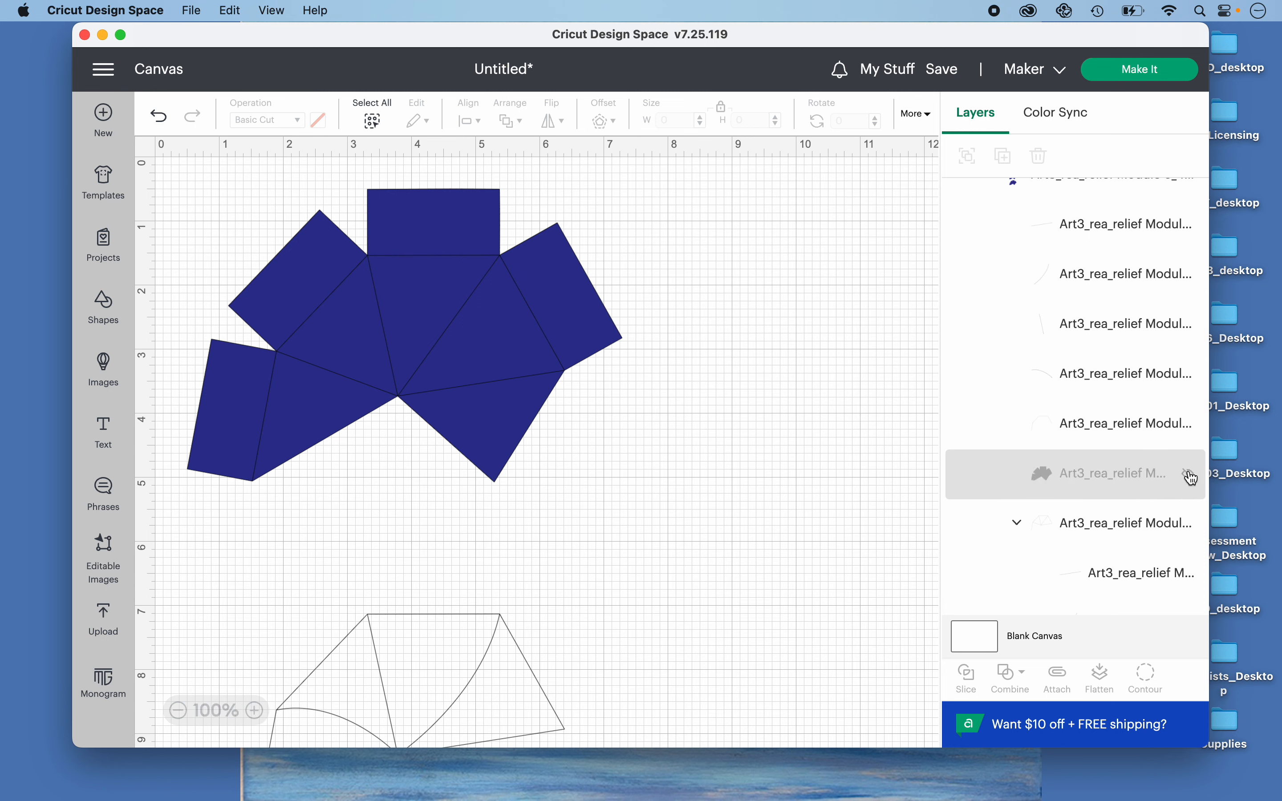
scroll(1139, 486, "down", 6)
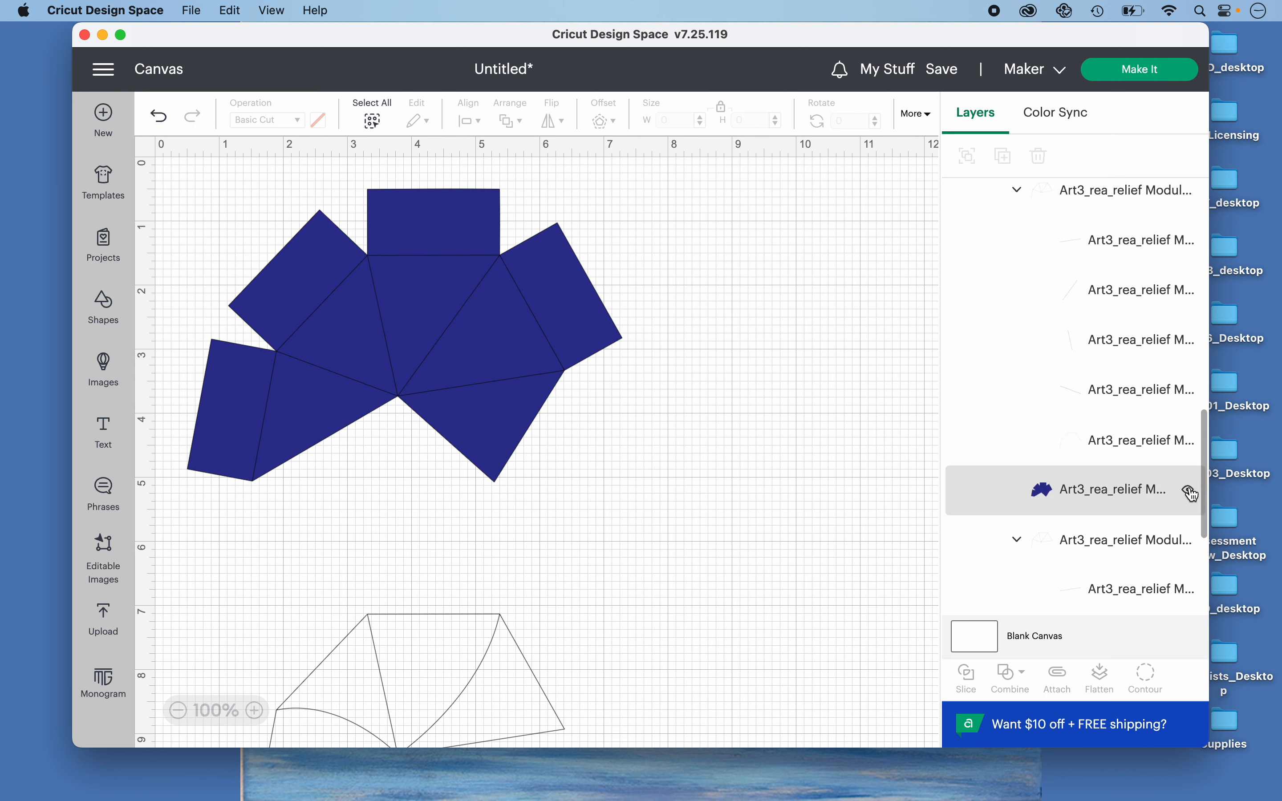
left_click(1189, 490)
scroll(1132, 493, "down", 5)
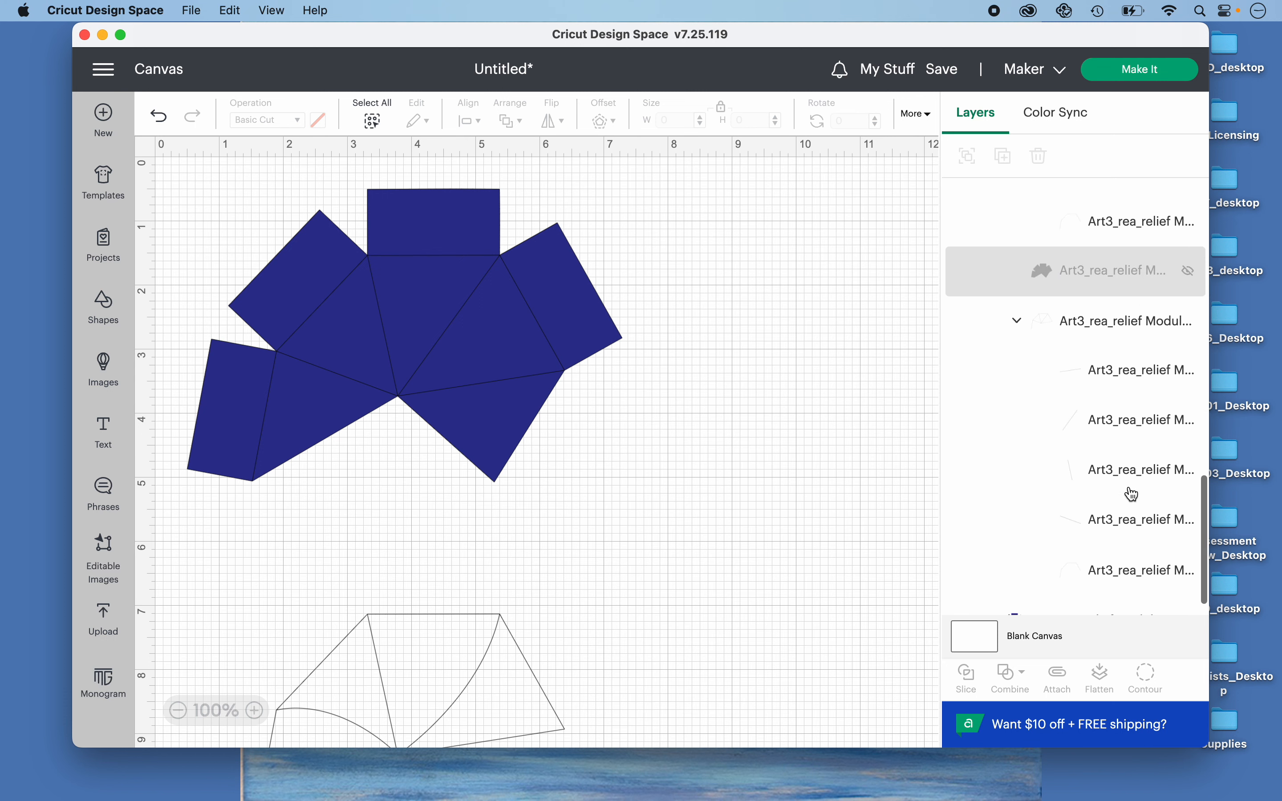
left_click(1192, 592)
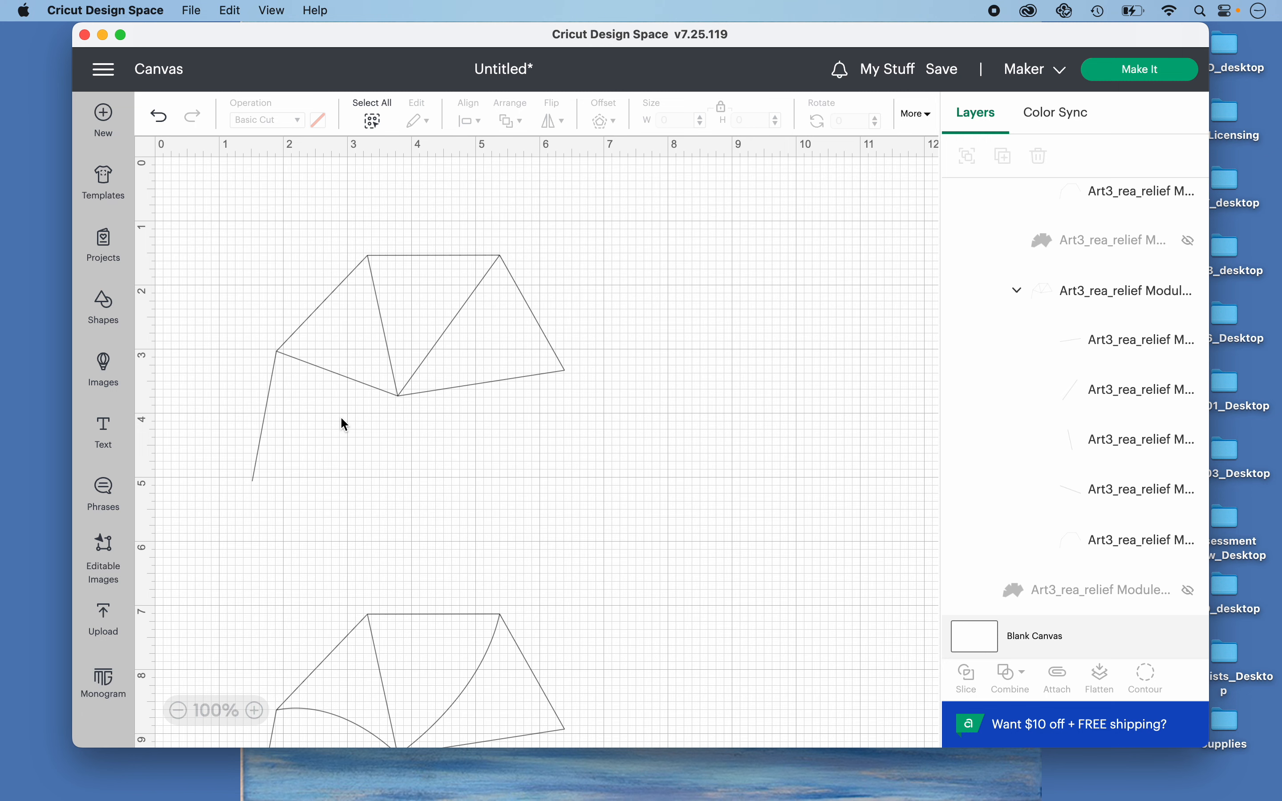
- Change the operation of the topmost module's fold-line group to Score
left_click(451, 387)
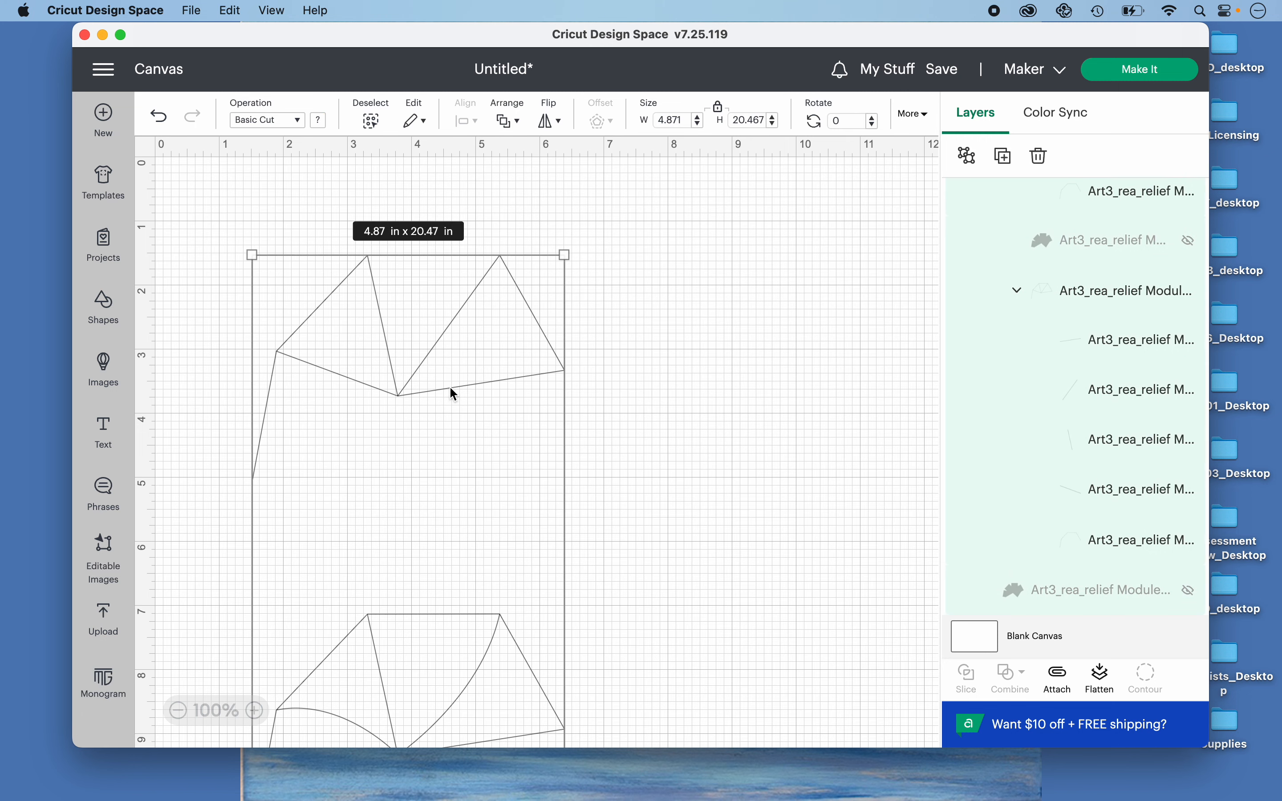
scroll(498, 450, "down", 10)
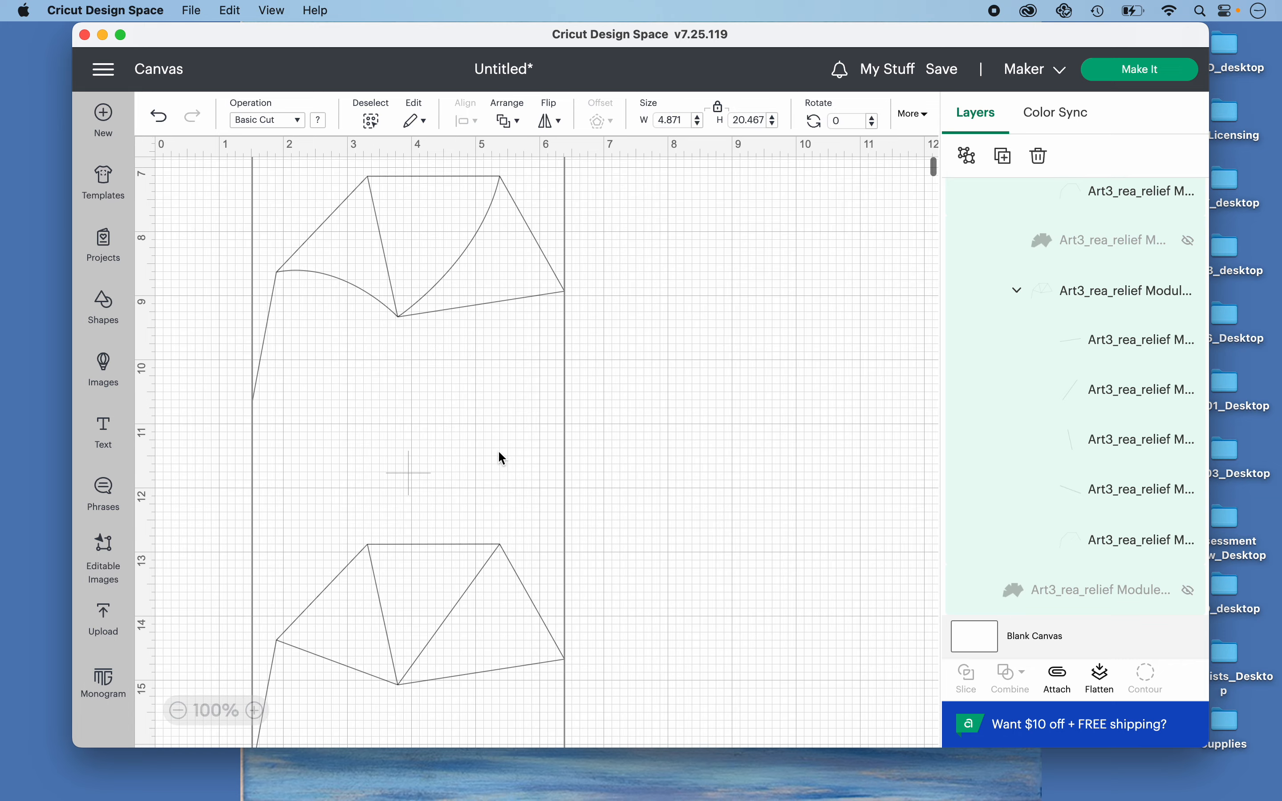
scroll(498, 453, "down", 3)
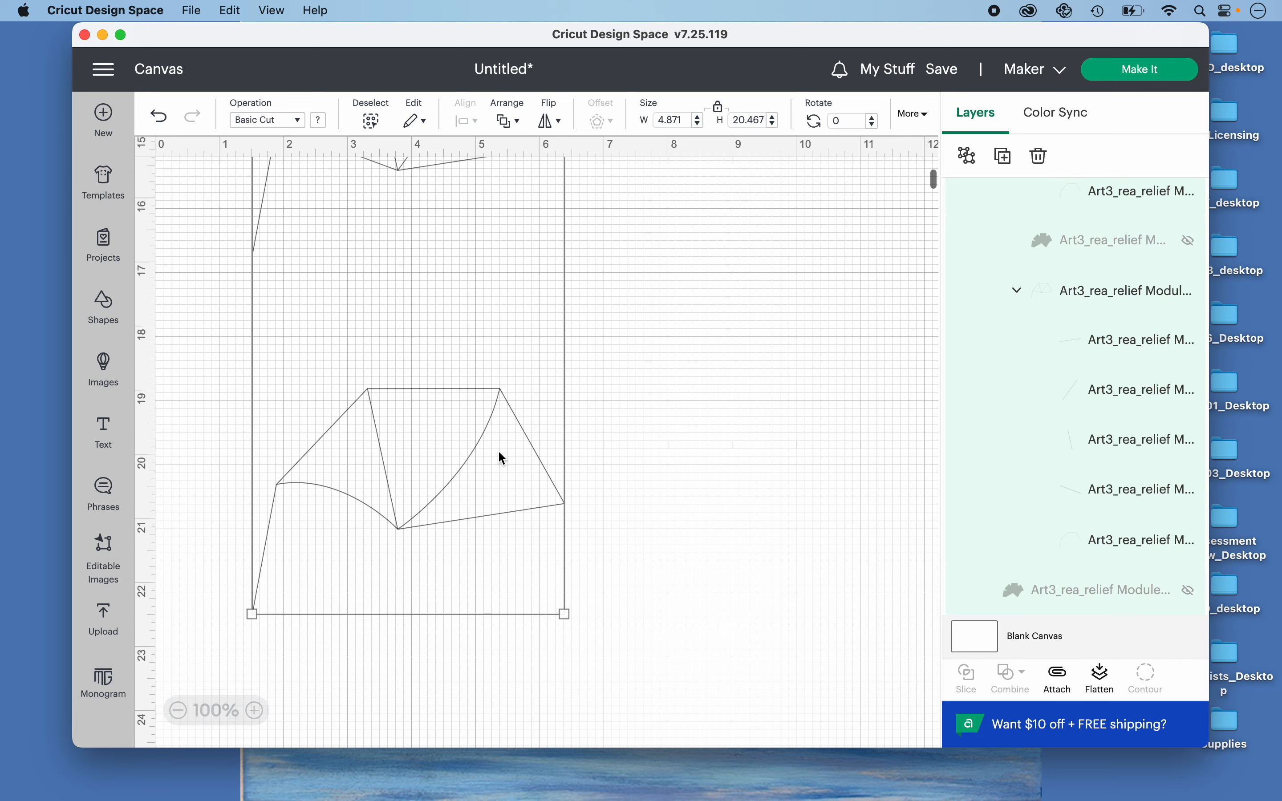
scroll(502, 458, "up", 10)
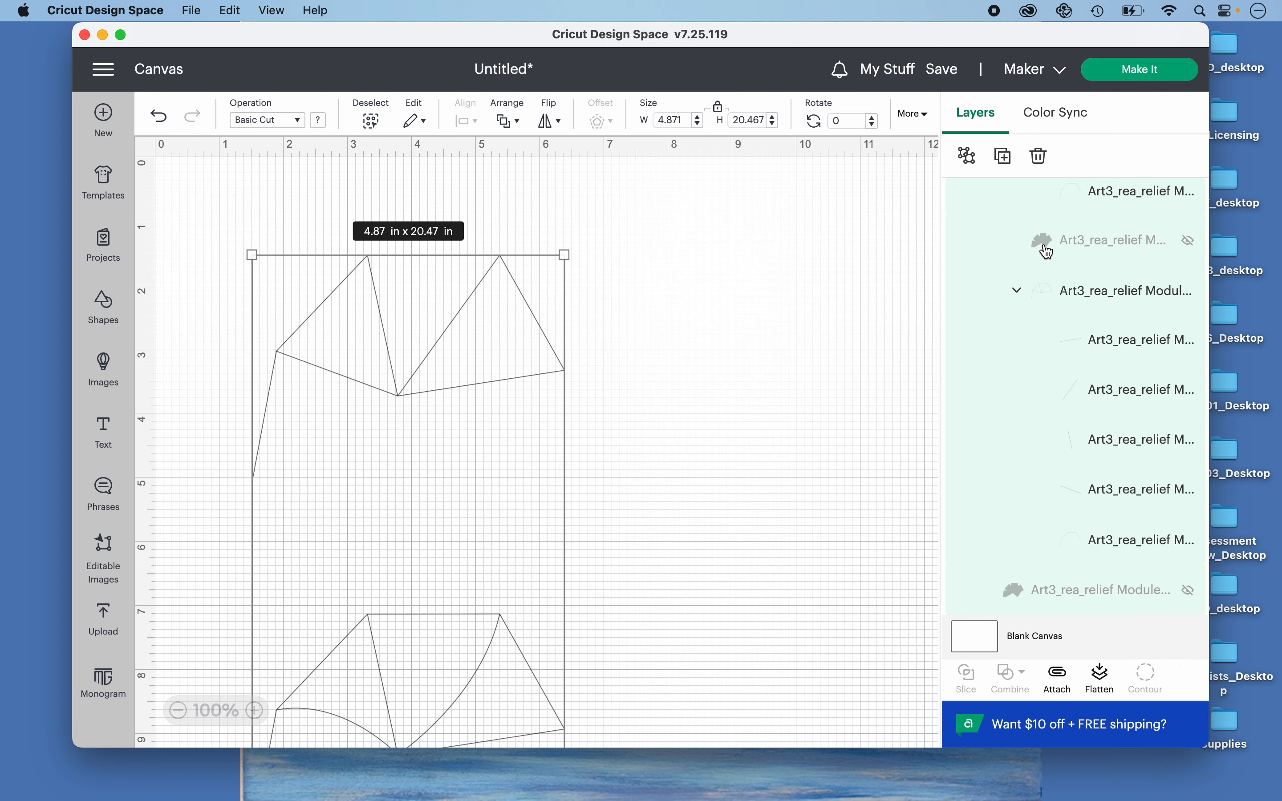
left_click(819, 325)
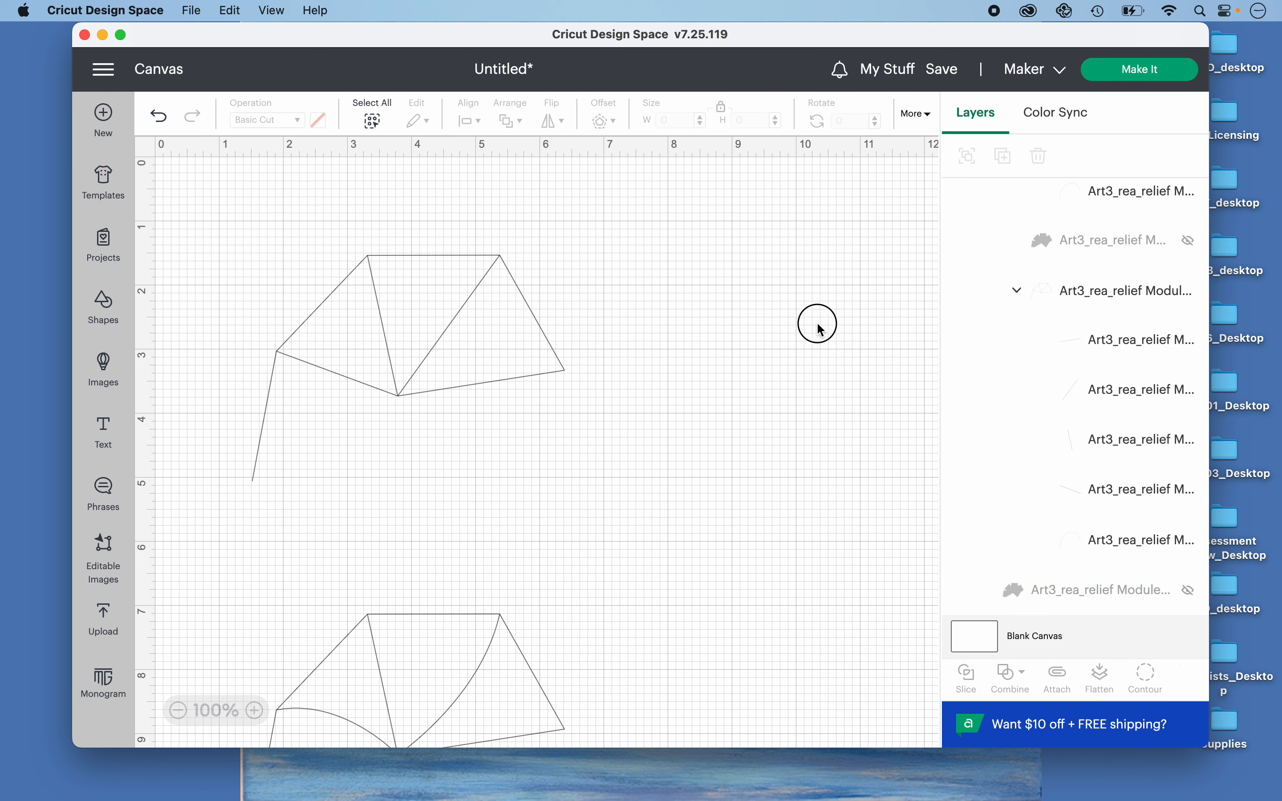
left_click(1111, 290)
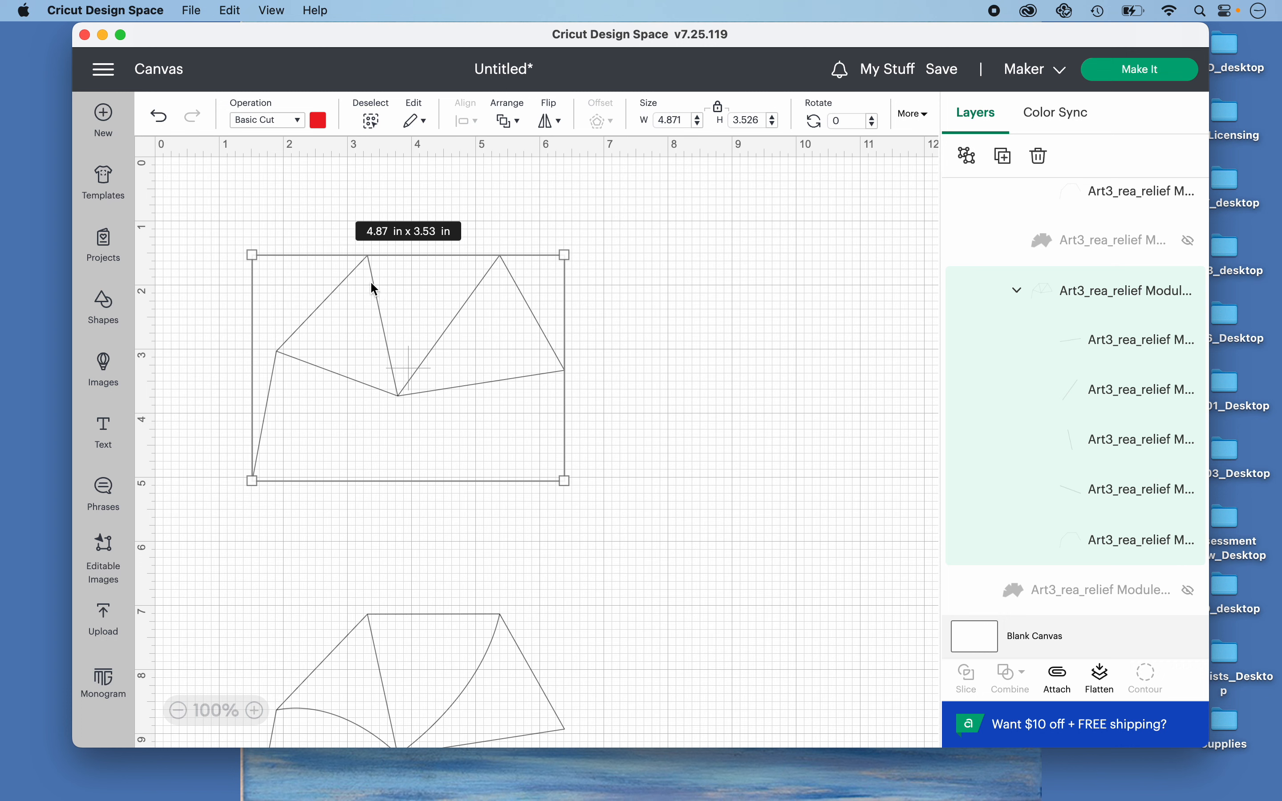
left_click(267, 125)
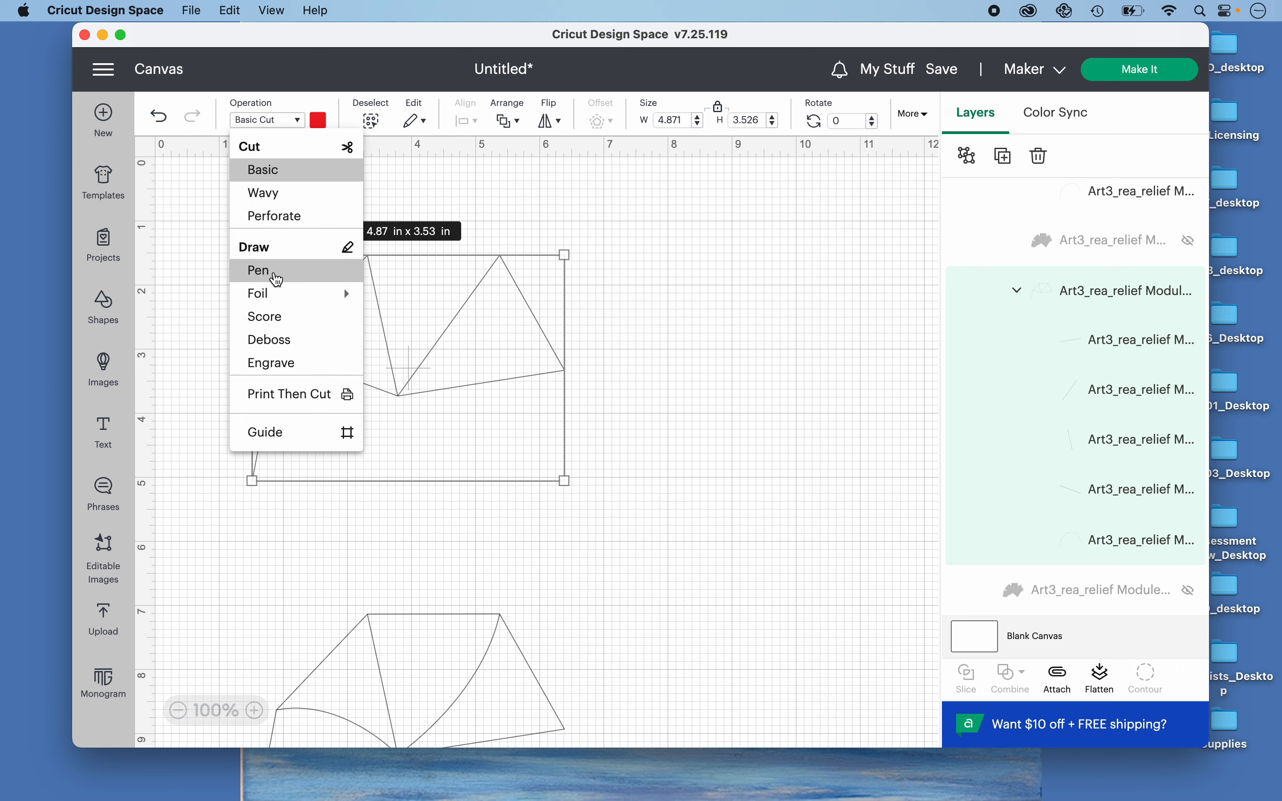
left_click(276, 318)
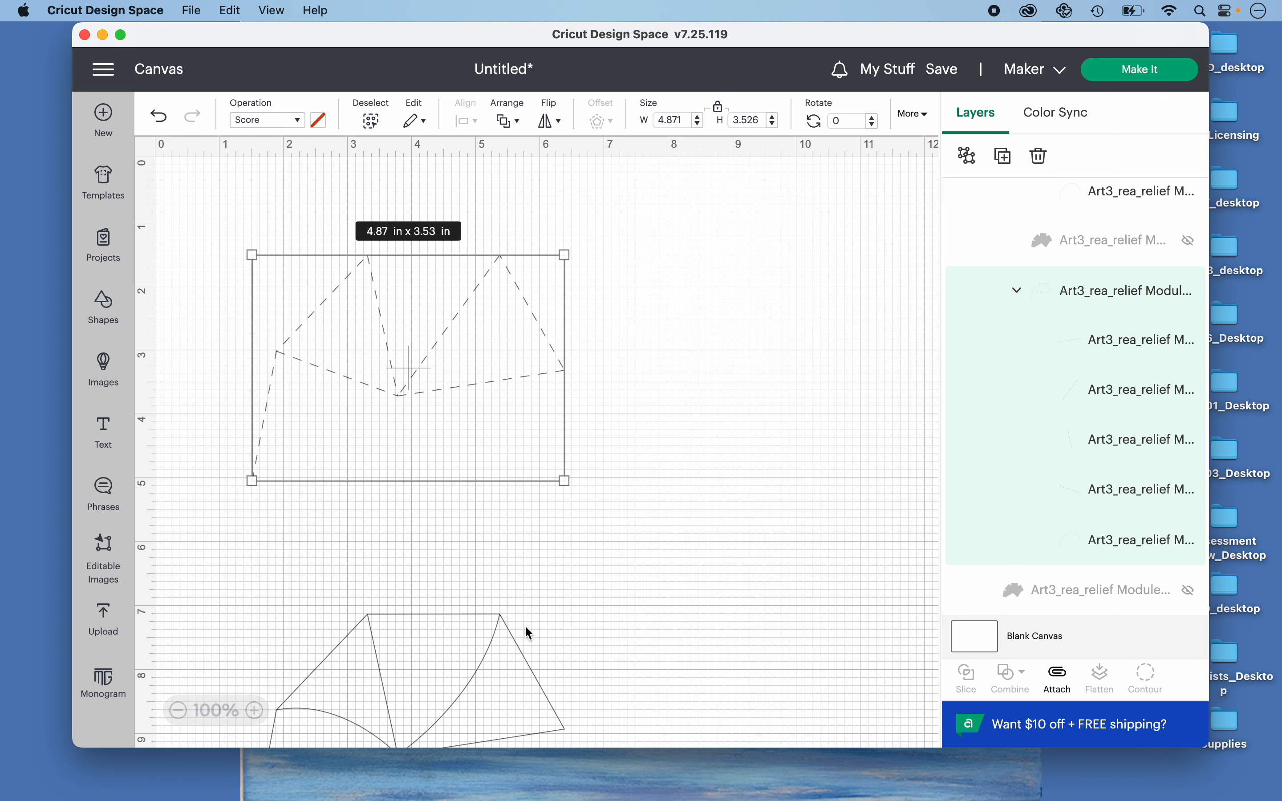
scroll(589, 541, "down", 5)
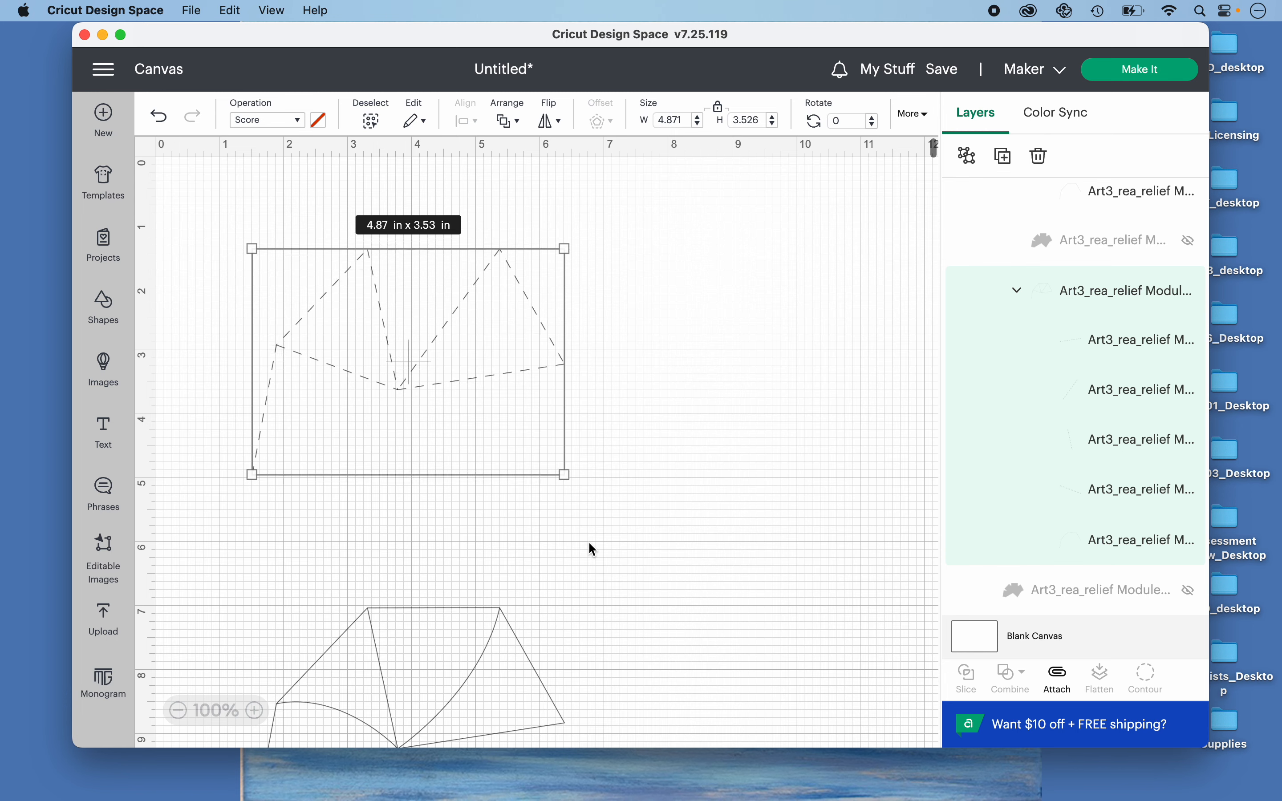
left_click(656, 509)
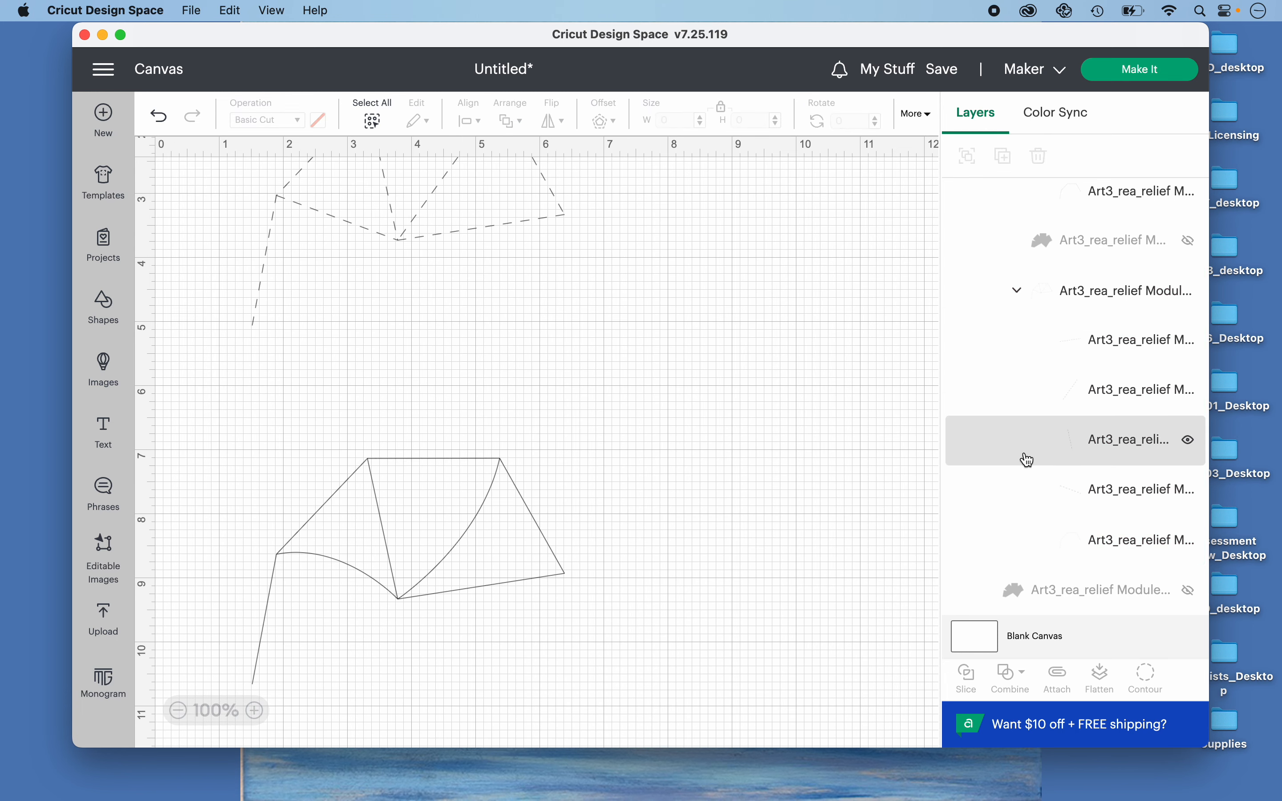
- Change the operation of the third module's fold-line group, counted from the top of the canvas, to Score
scroll(1029, 460, "down", 2)
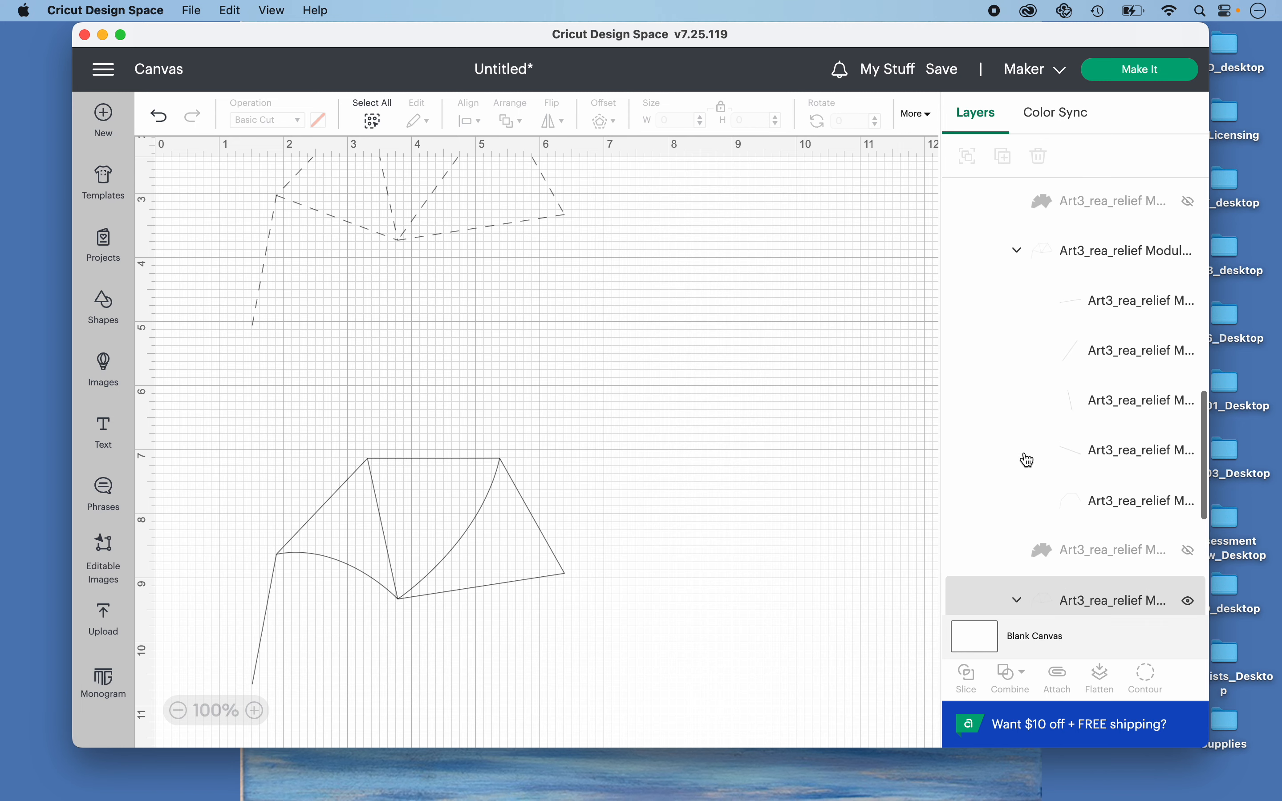
scroll(1029, 459, "up", 1)
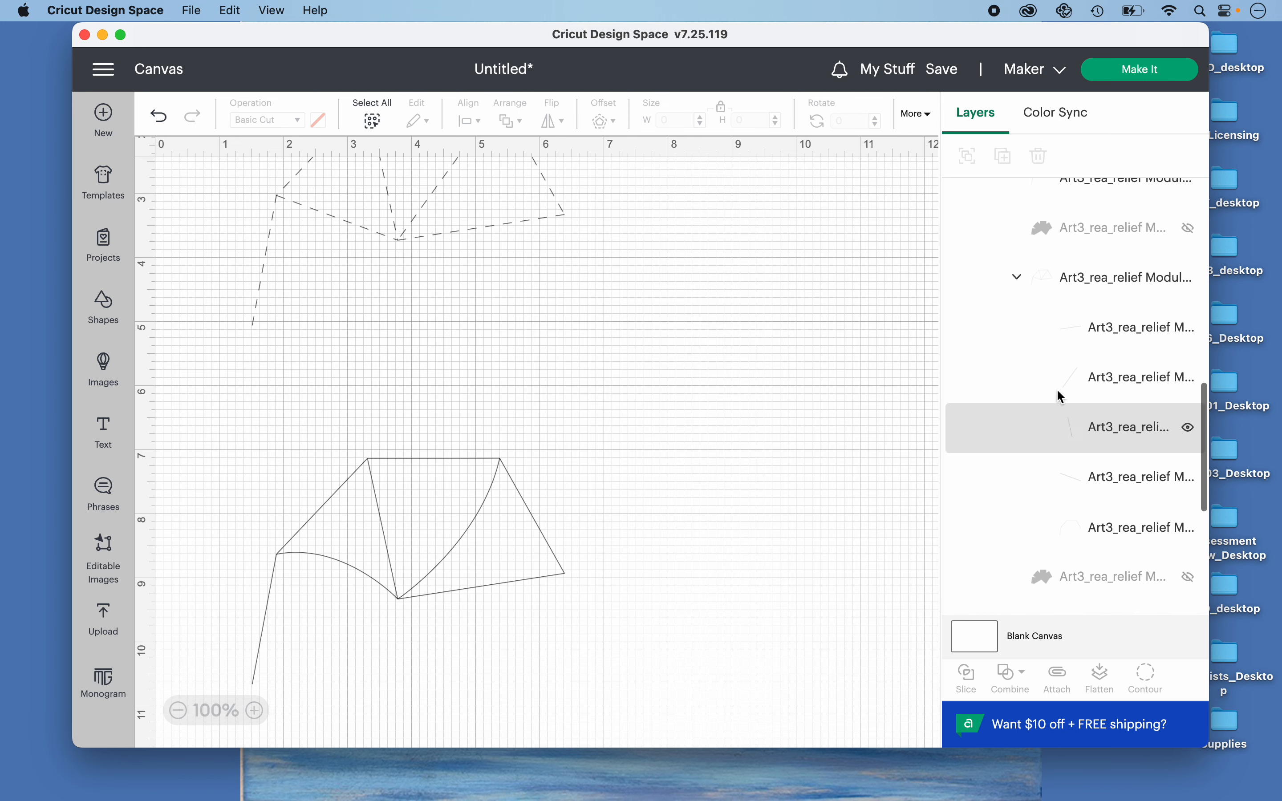
left_click(1090, 278)
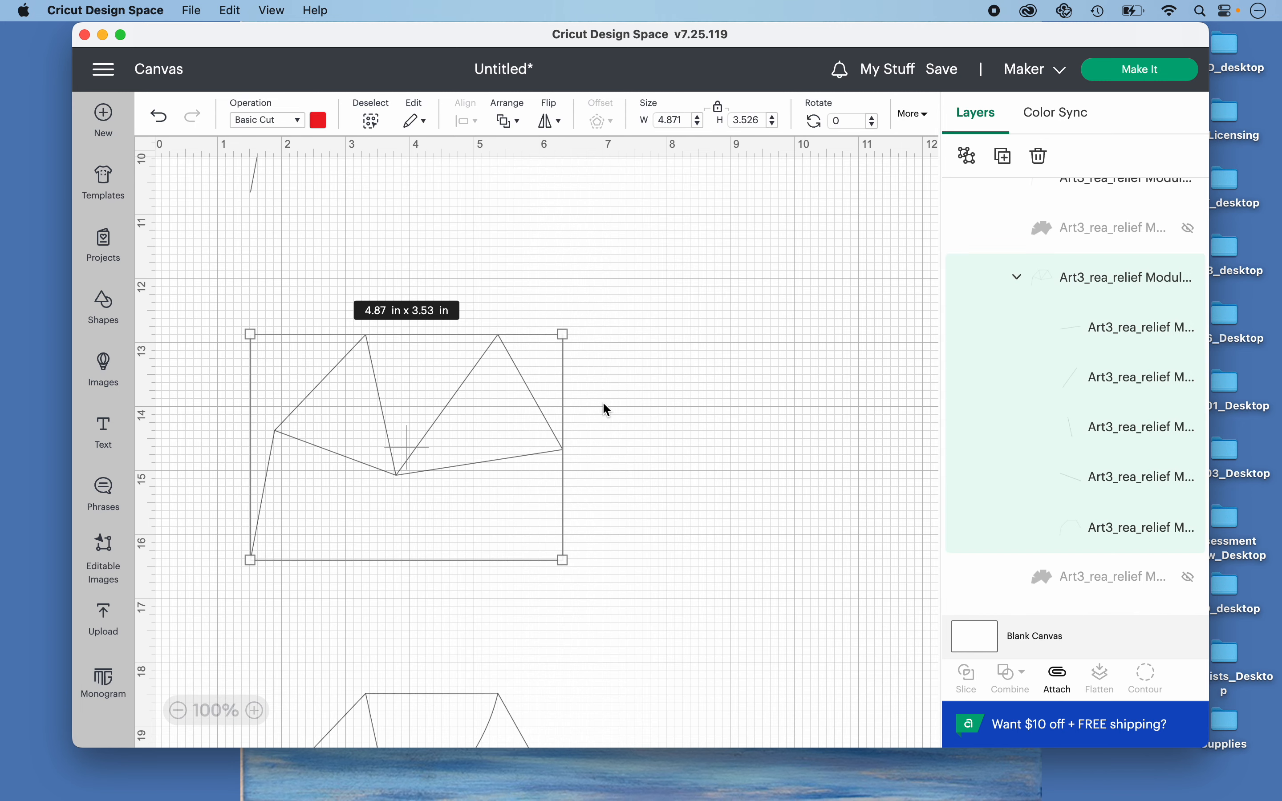
left_click(252, 121)
left_click(281, 323)
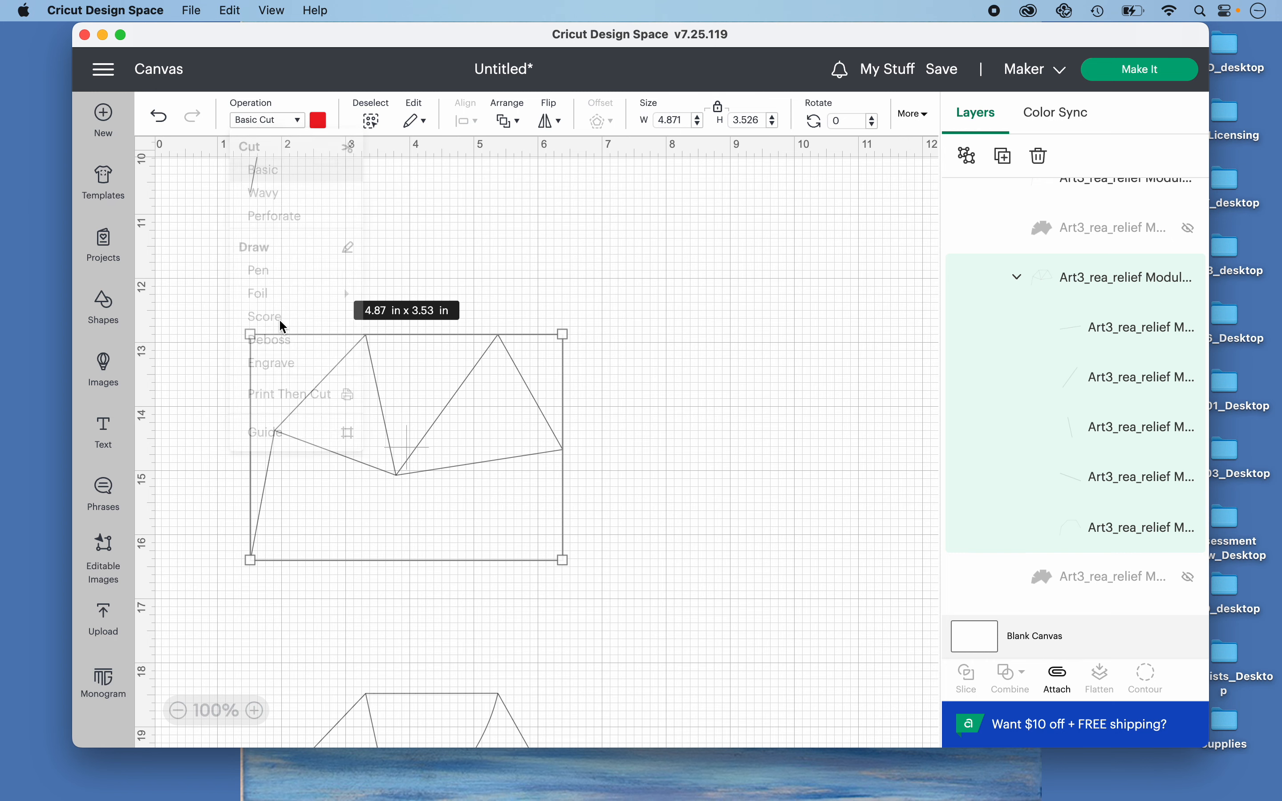
left_click(753, 417)
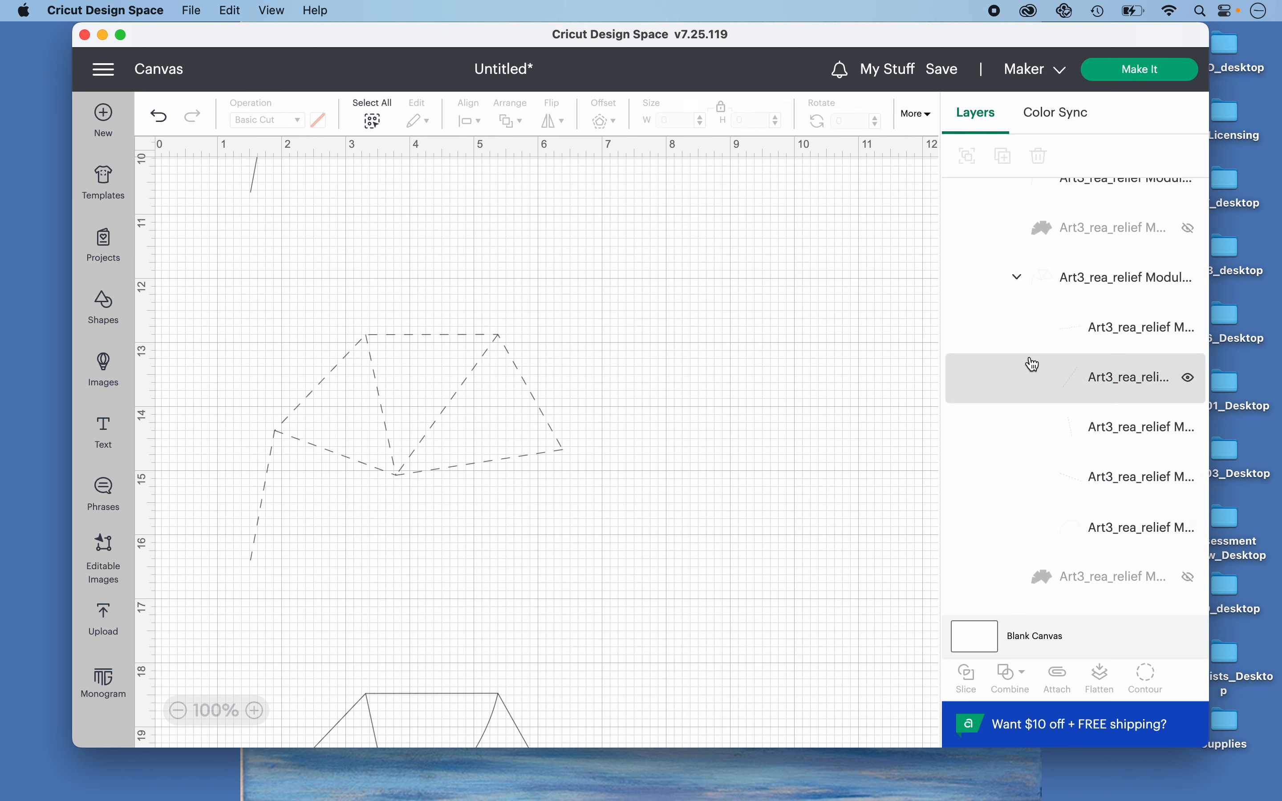
- Change the operation of the second module's fold-line group, the first subgroup in the layer list, to Score
scroll(1043, 362, "up", 4)
scroll(1043, 359, "down", 3)
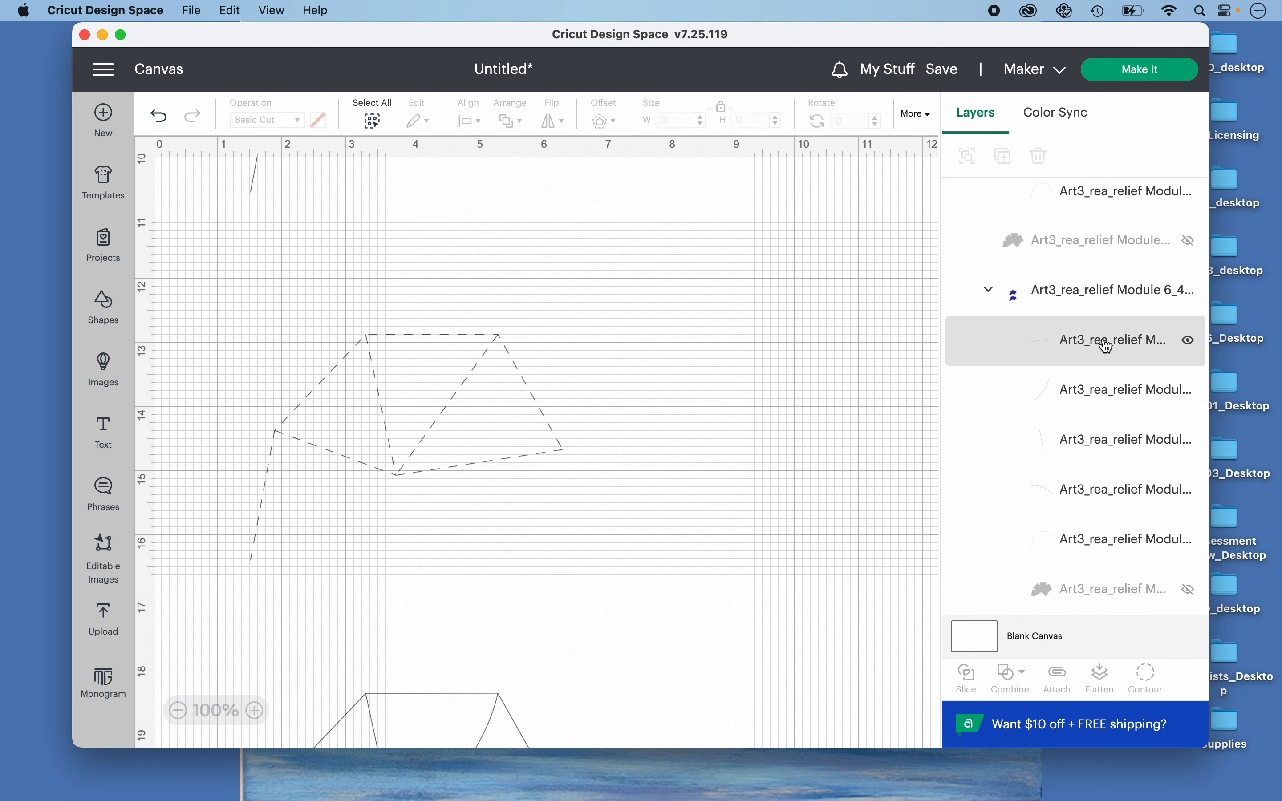
left_click(1137, 297)
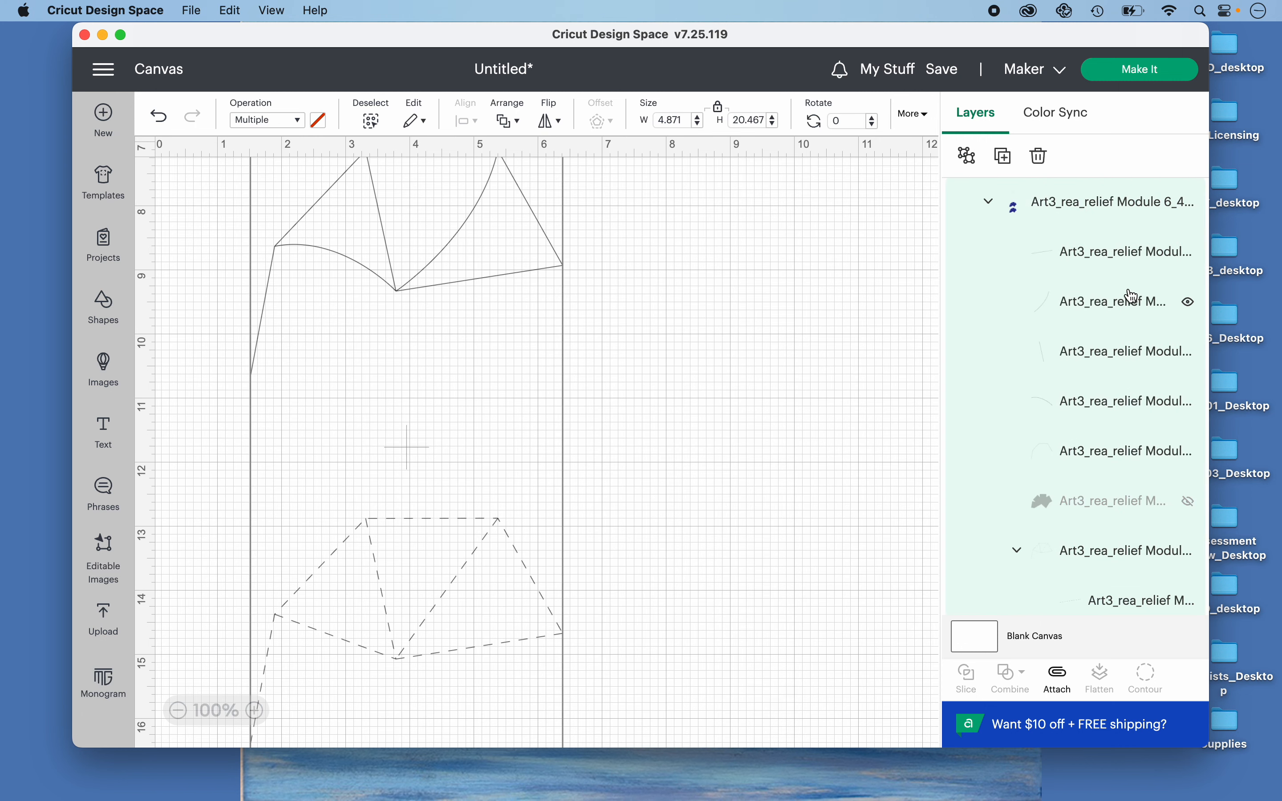
left_click(689, 347)
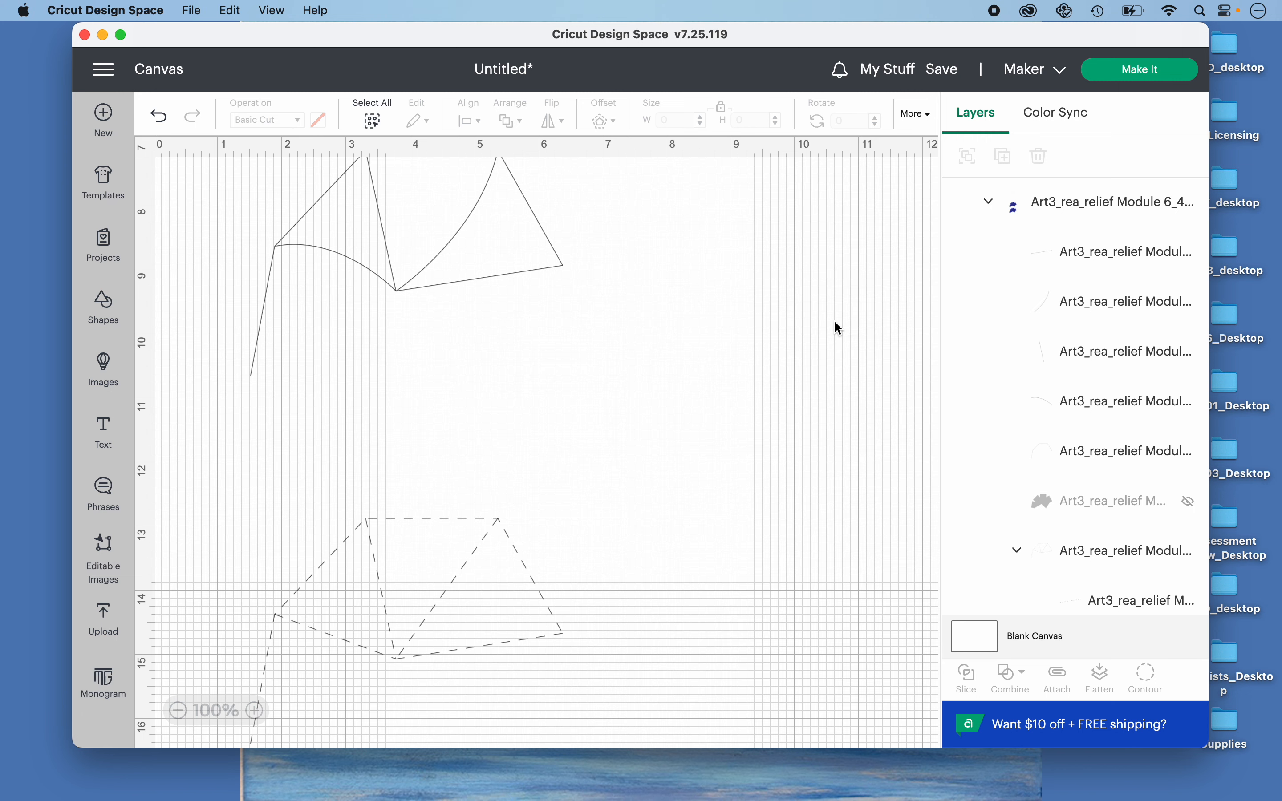
scroll(848, 326, "up", 3)
scroll(1025, 297, "up", 4)
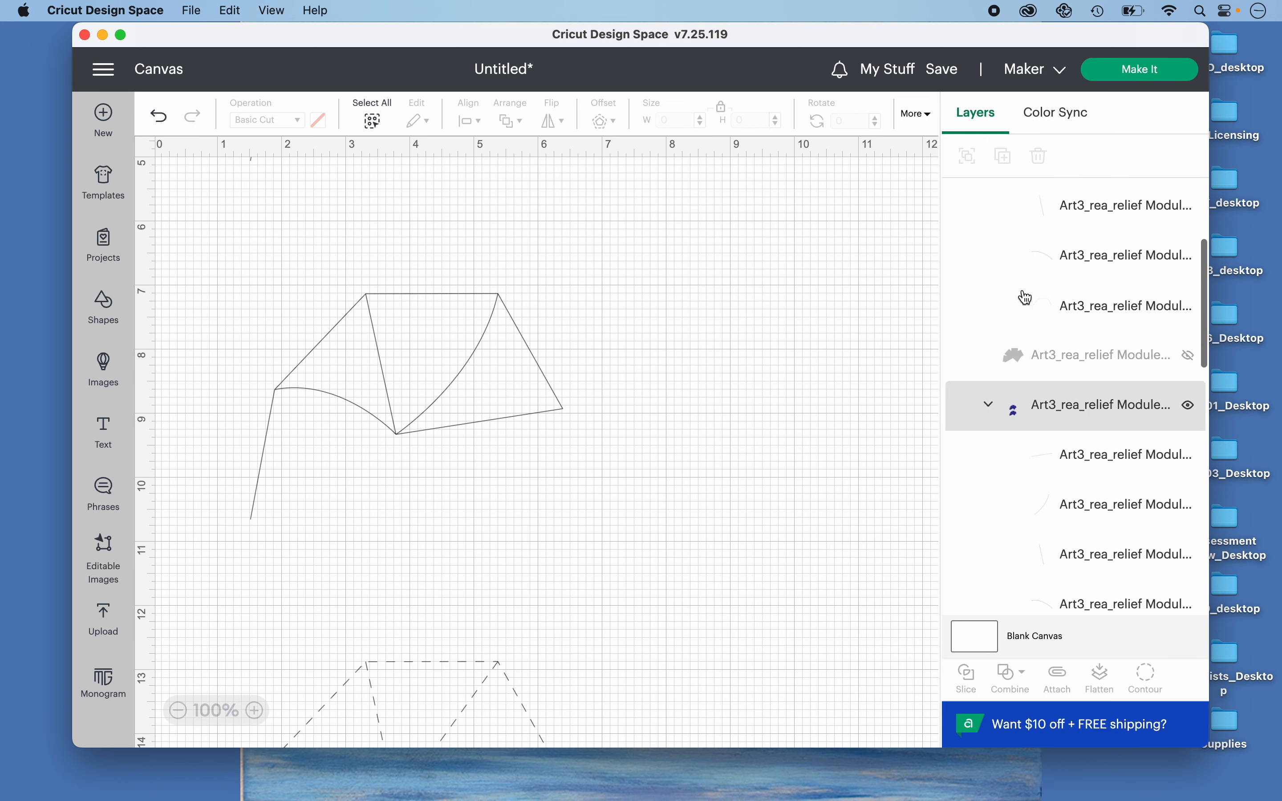
scroll(1039, 286, "up", 5)
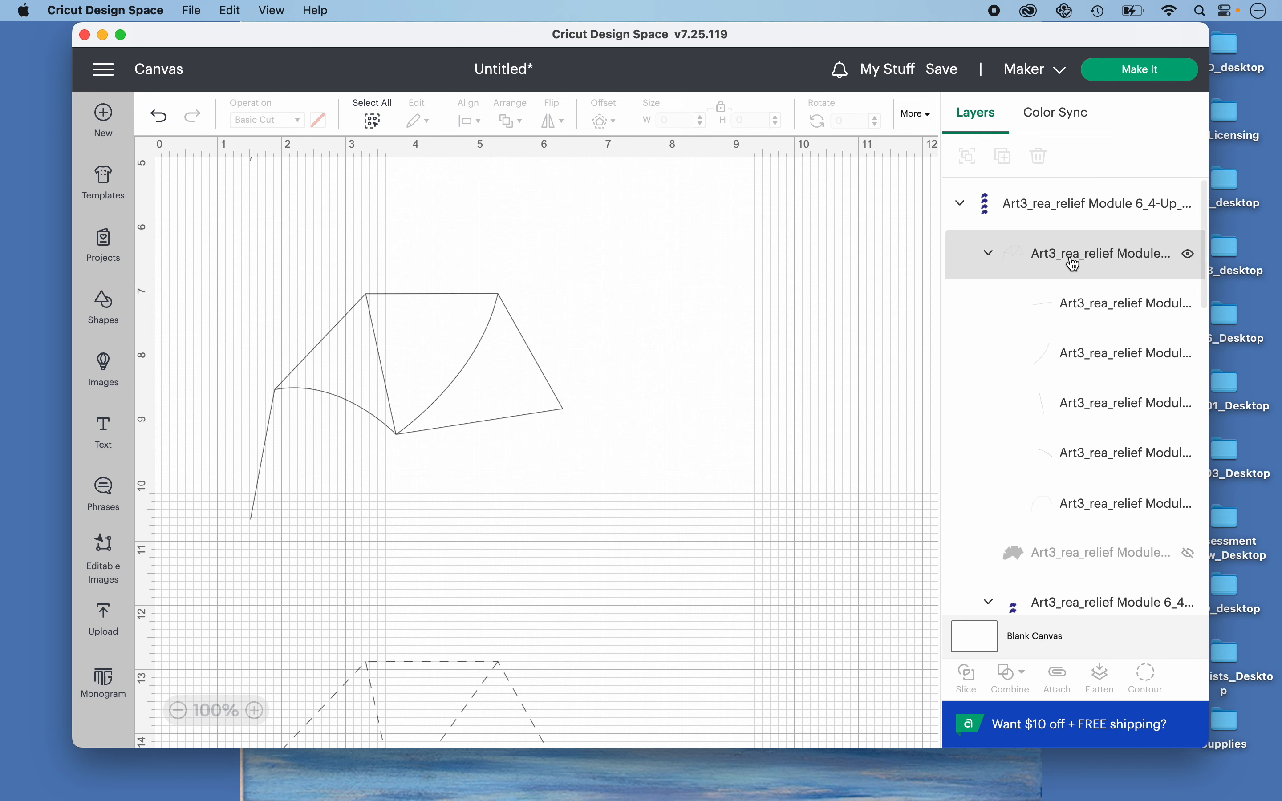
left_click(1075, 264)
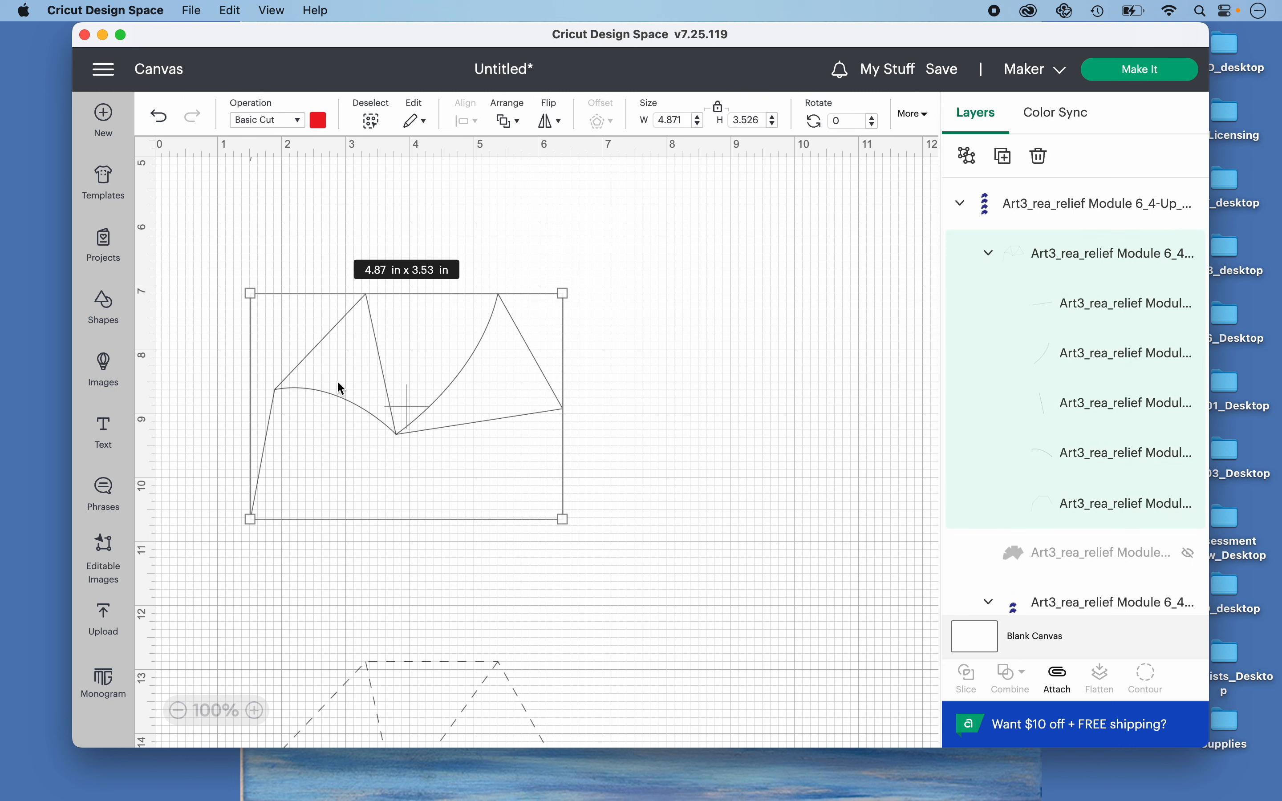
left_click(253, 122)
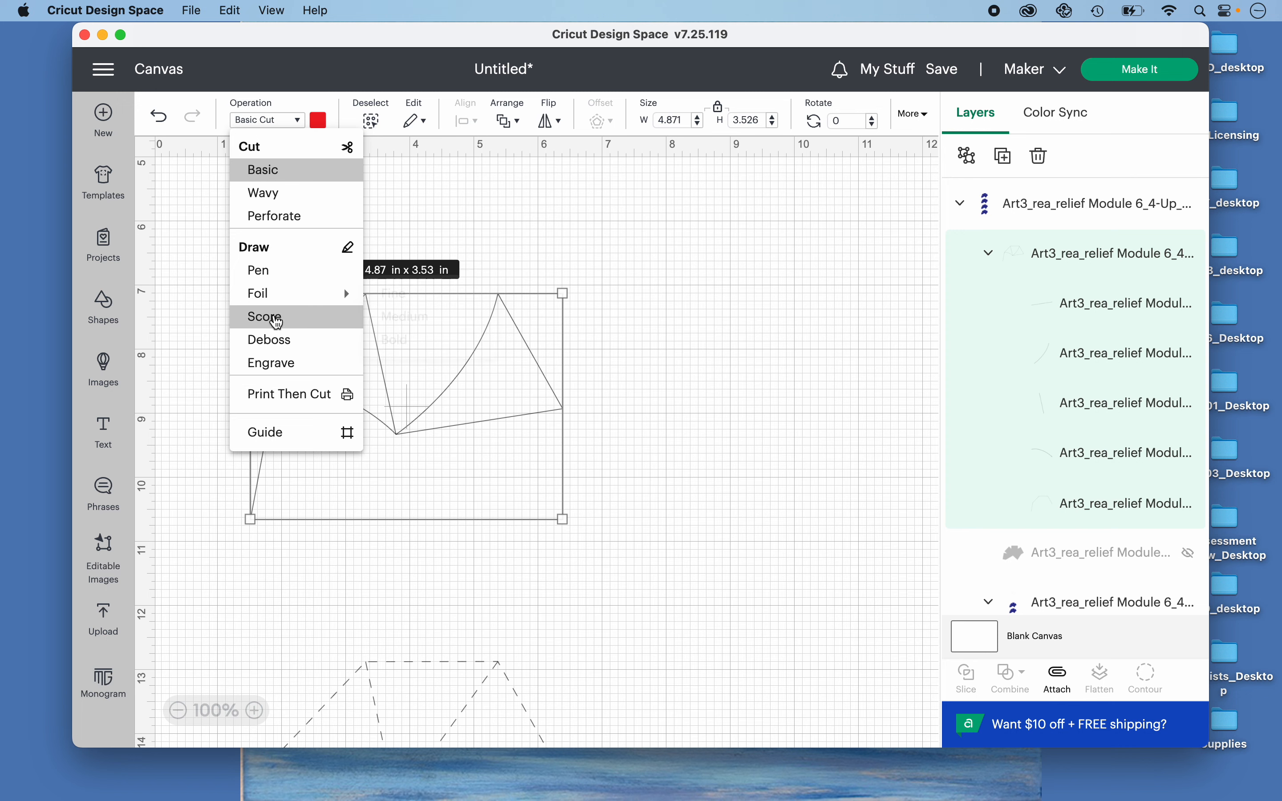
left_click(275, 316)
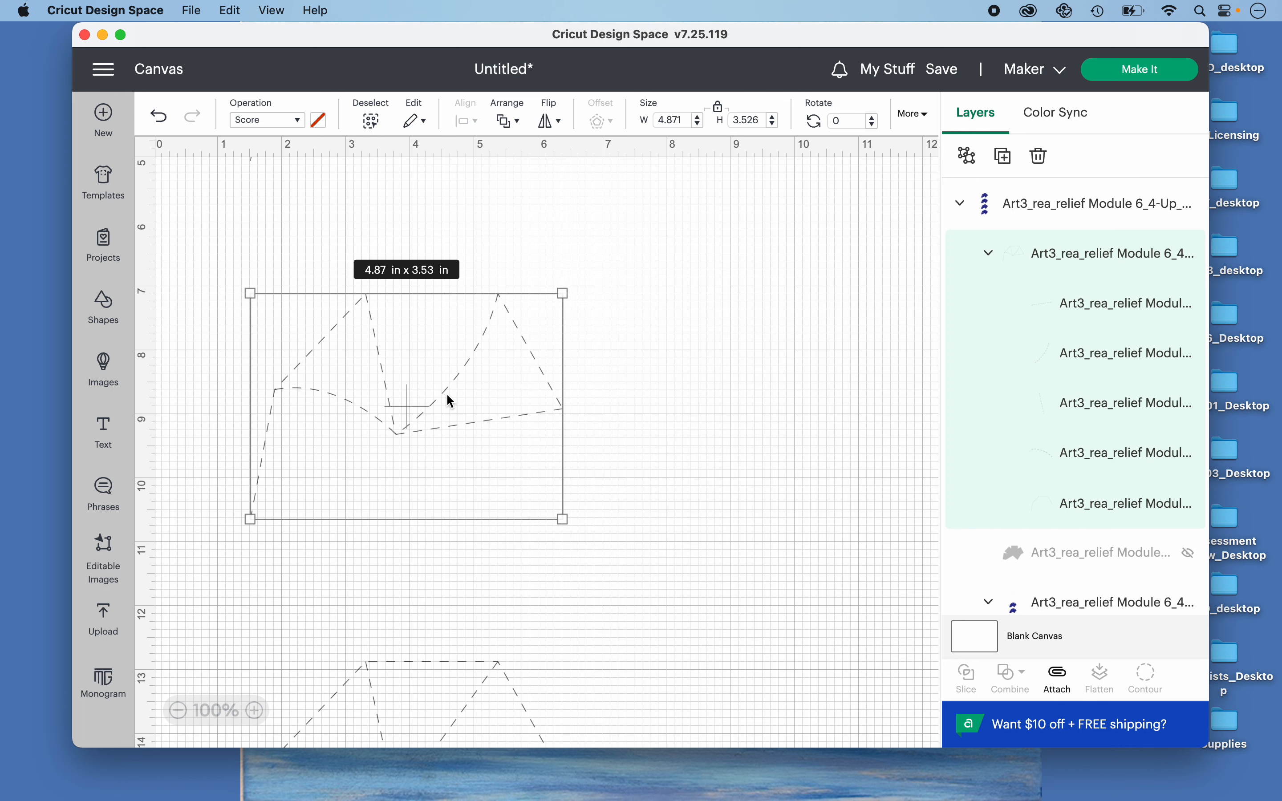
left_click(689, 450)
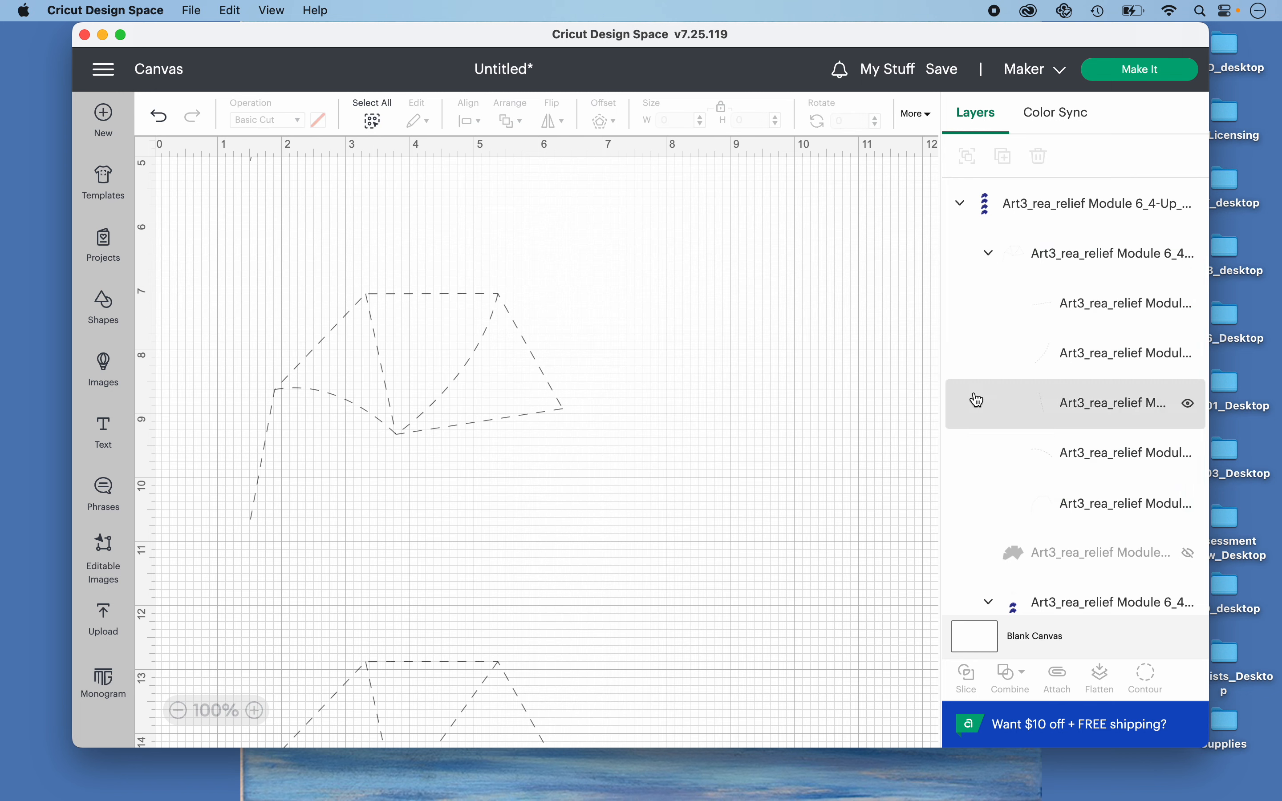
- Check the fold-line groups against the canvas to find the layers belonging to the bottommost module
scroll(648, 464, "down", 10)
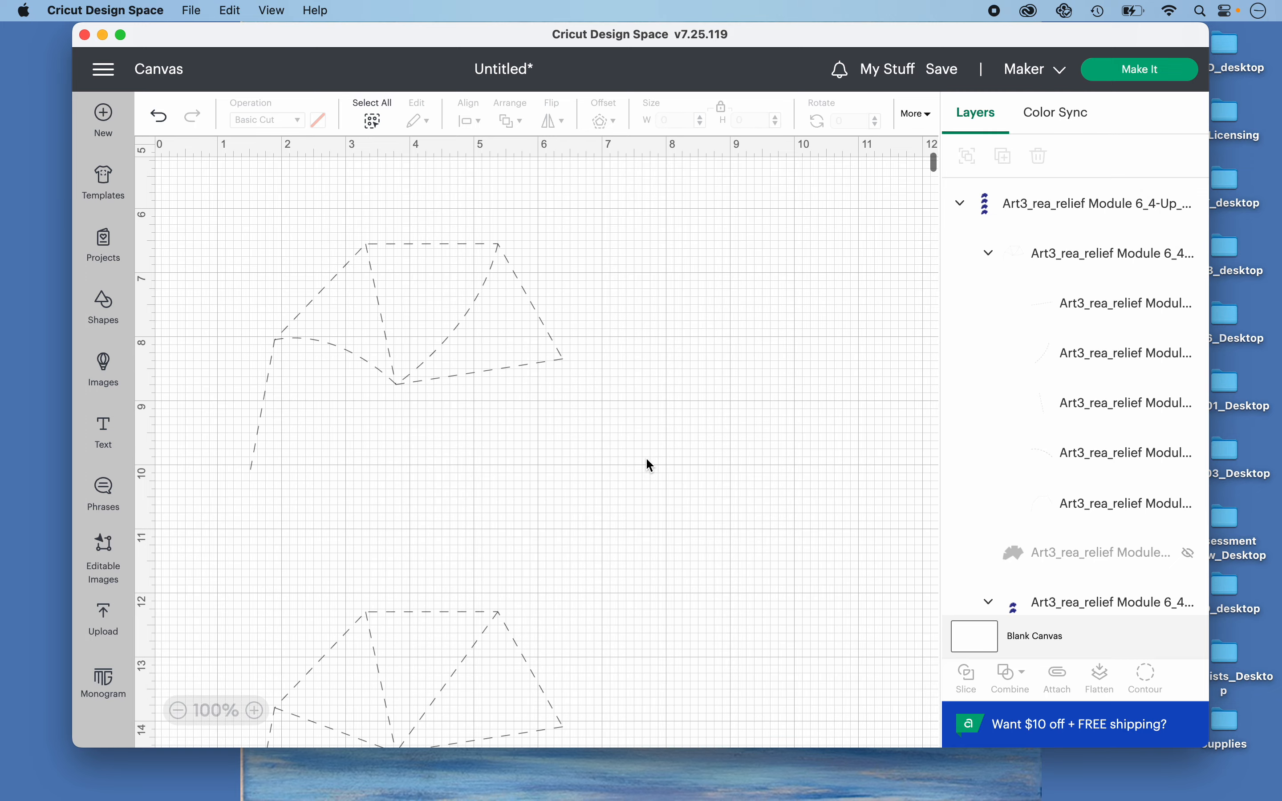
scroll(651, 465, "down", 6)
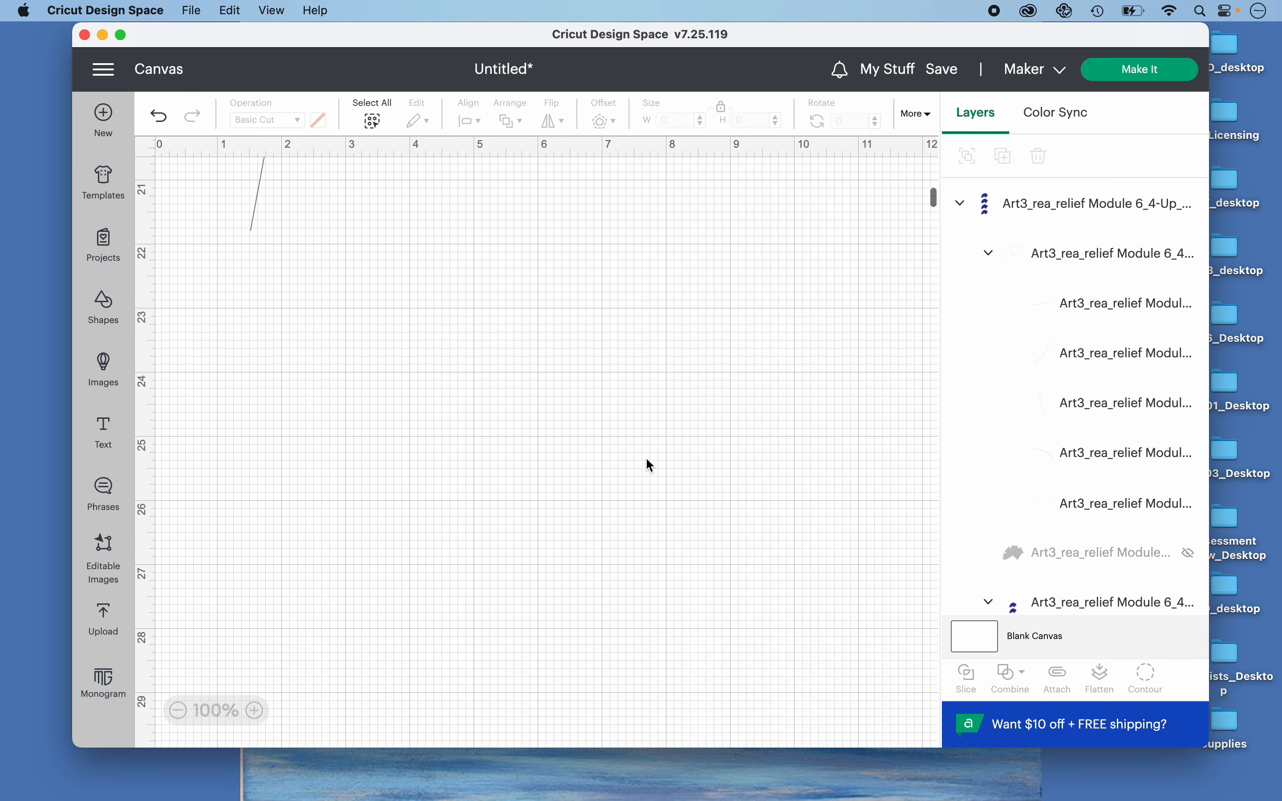
scroll(646, 459, "up", 2)
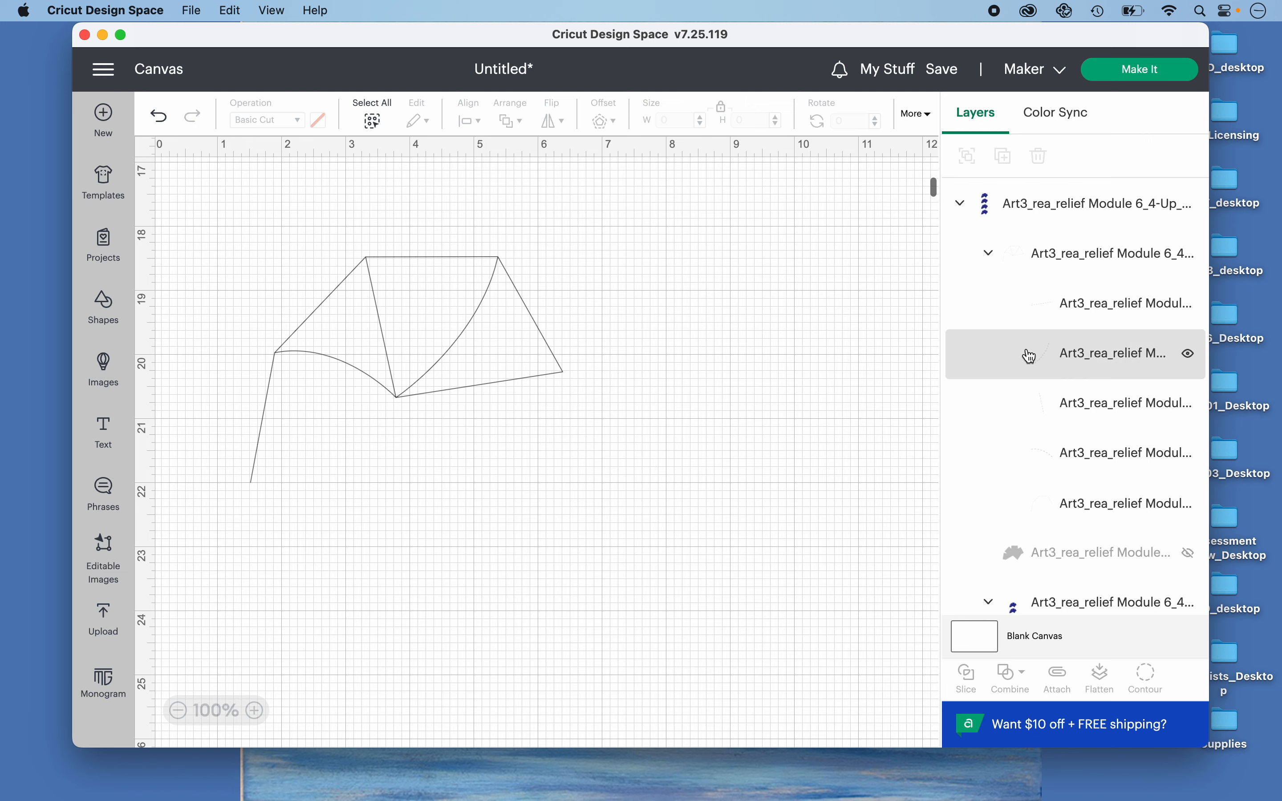
left_click(1064, 262)
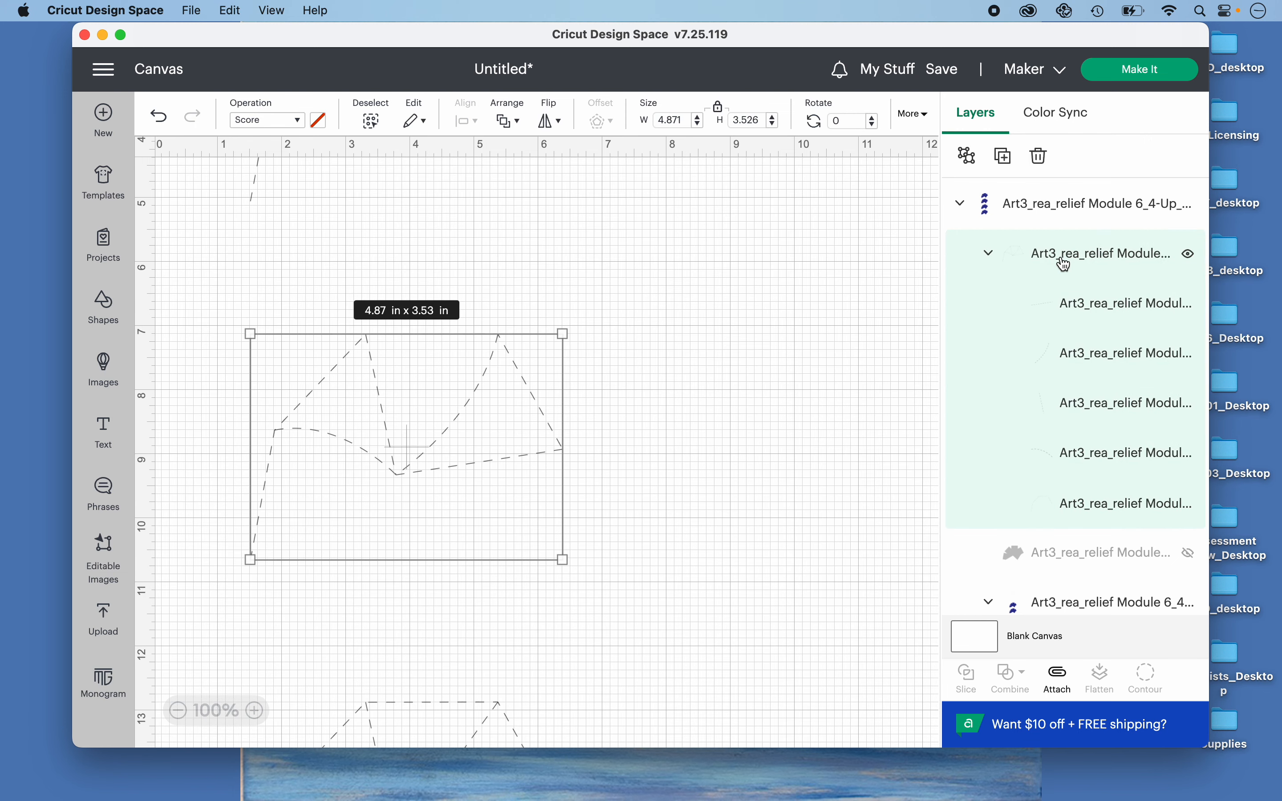
scroll(1084, 345, "down", 3)
scroll(1087, 362, "down", 6)
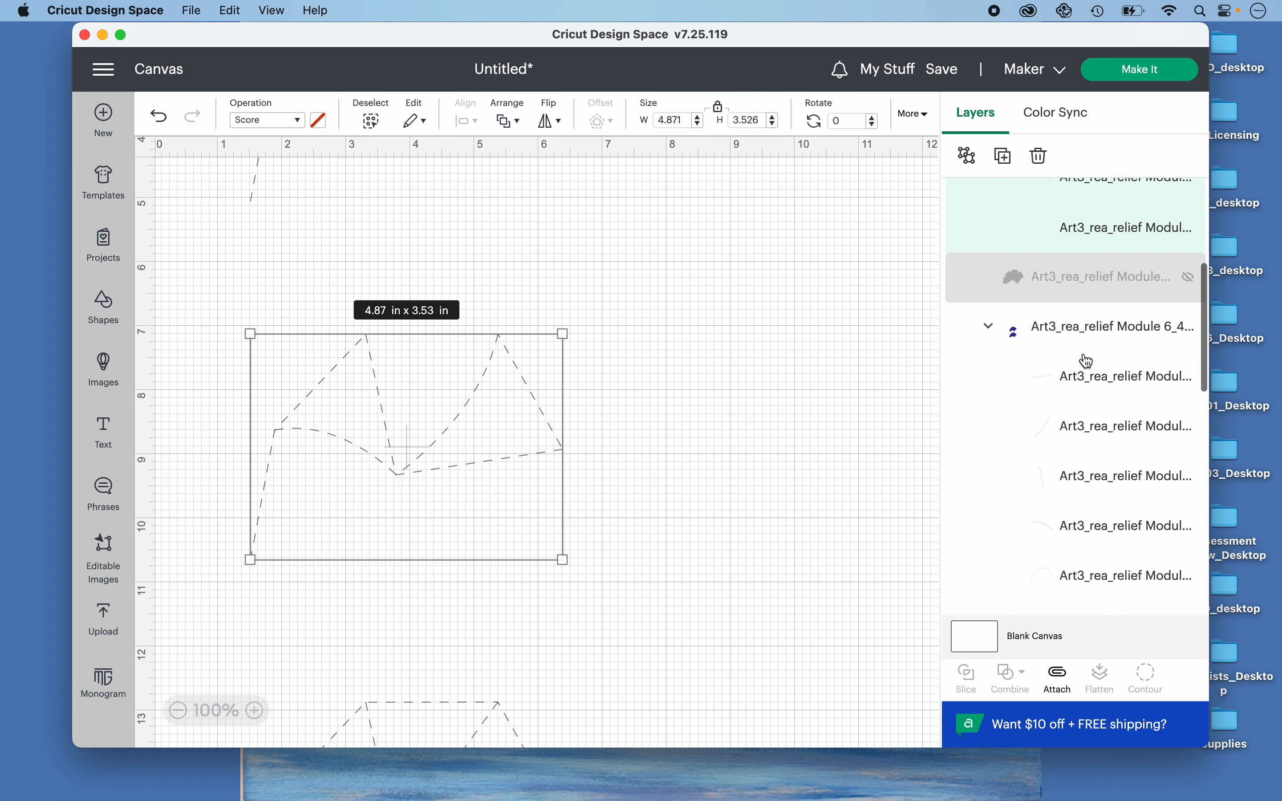
scroll(1087, 362, "down", 5)
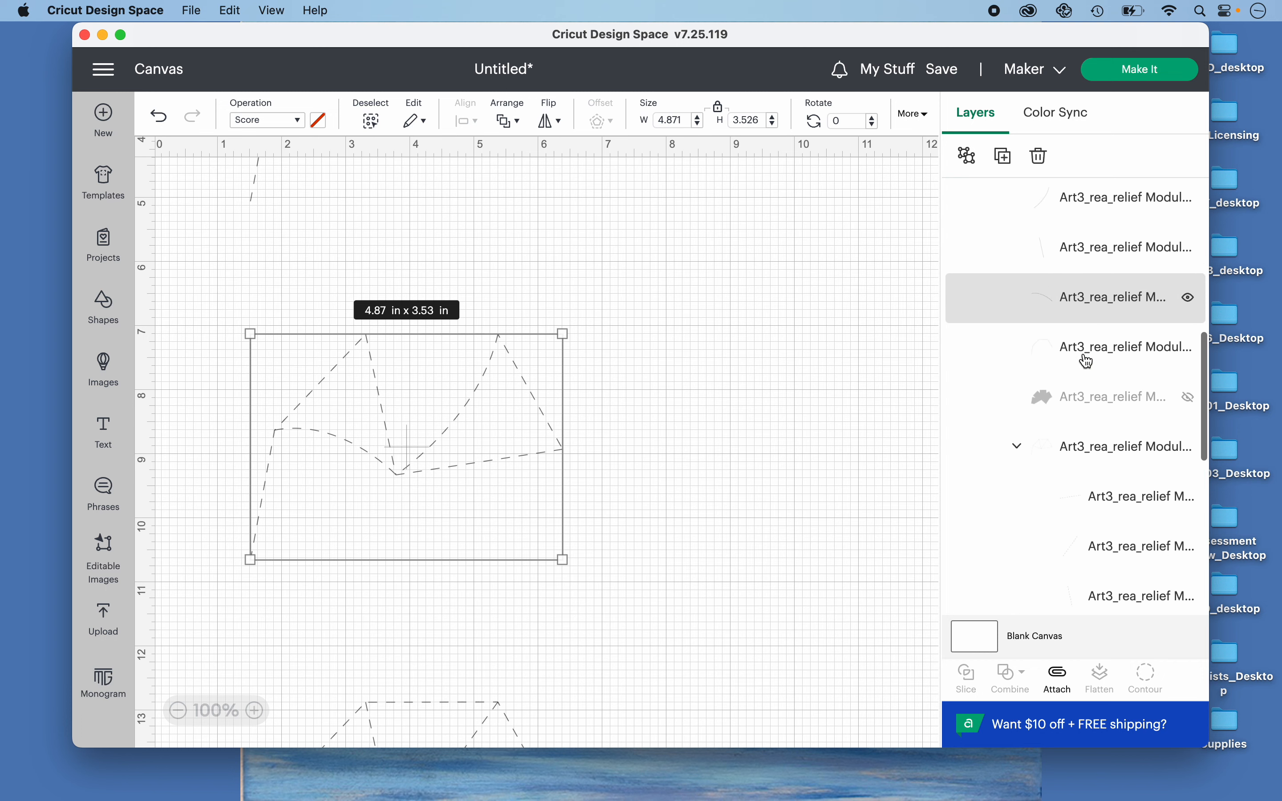
scroll(1086, 362, "down", 2)
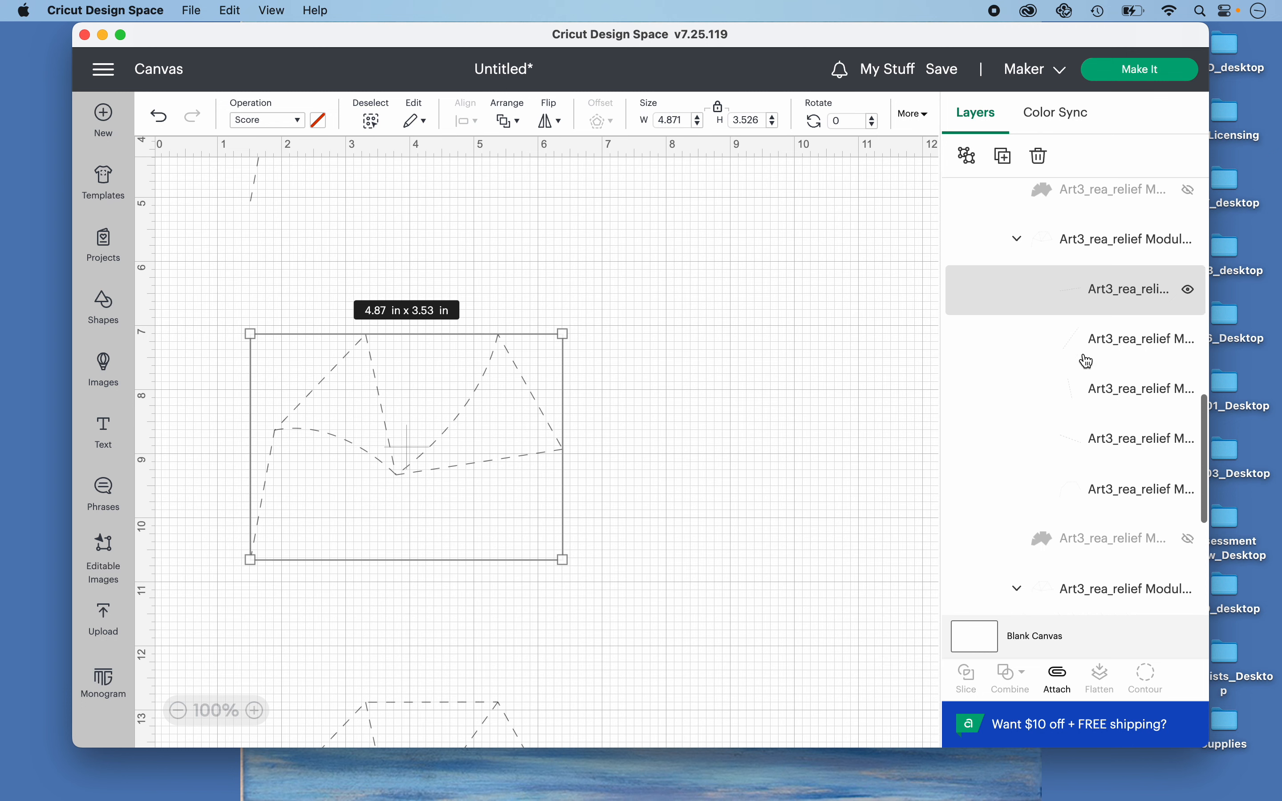
left_click(1090, 221)
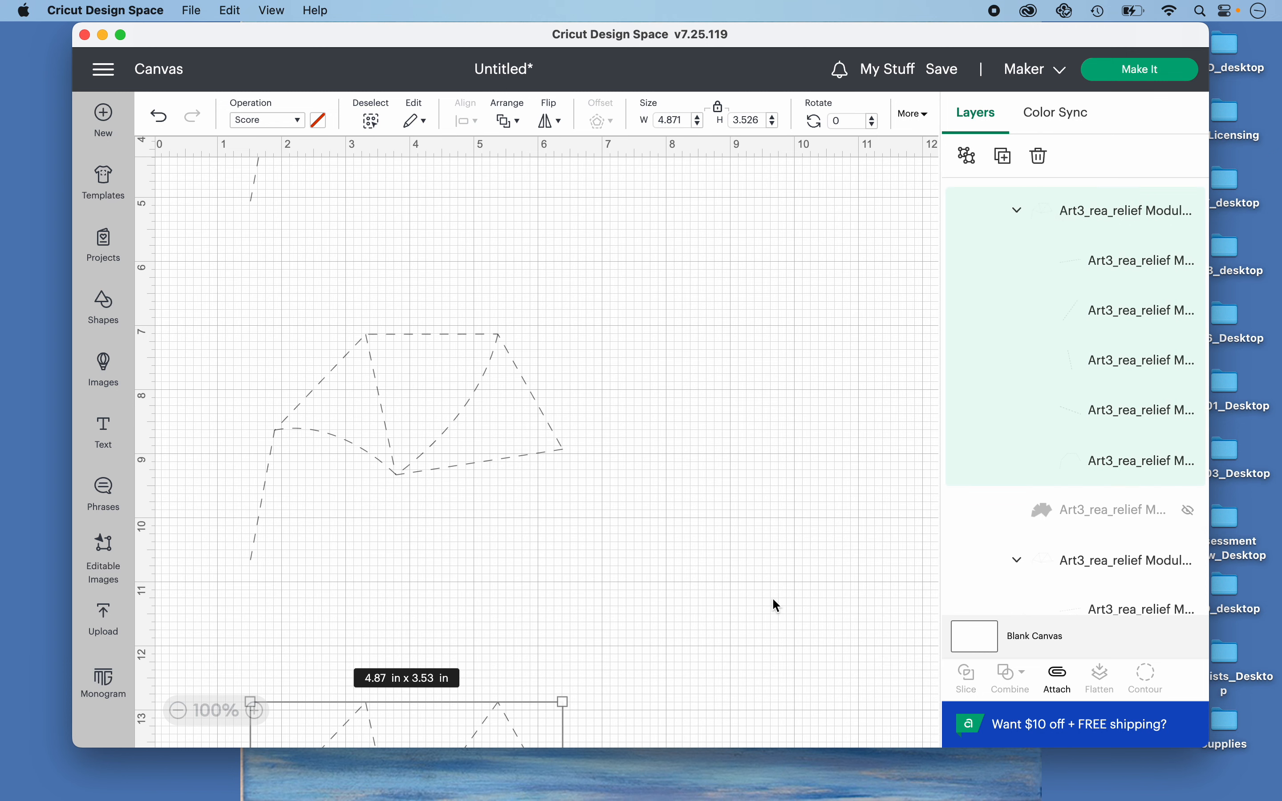
scroll(1090, 424, "down", 1)
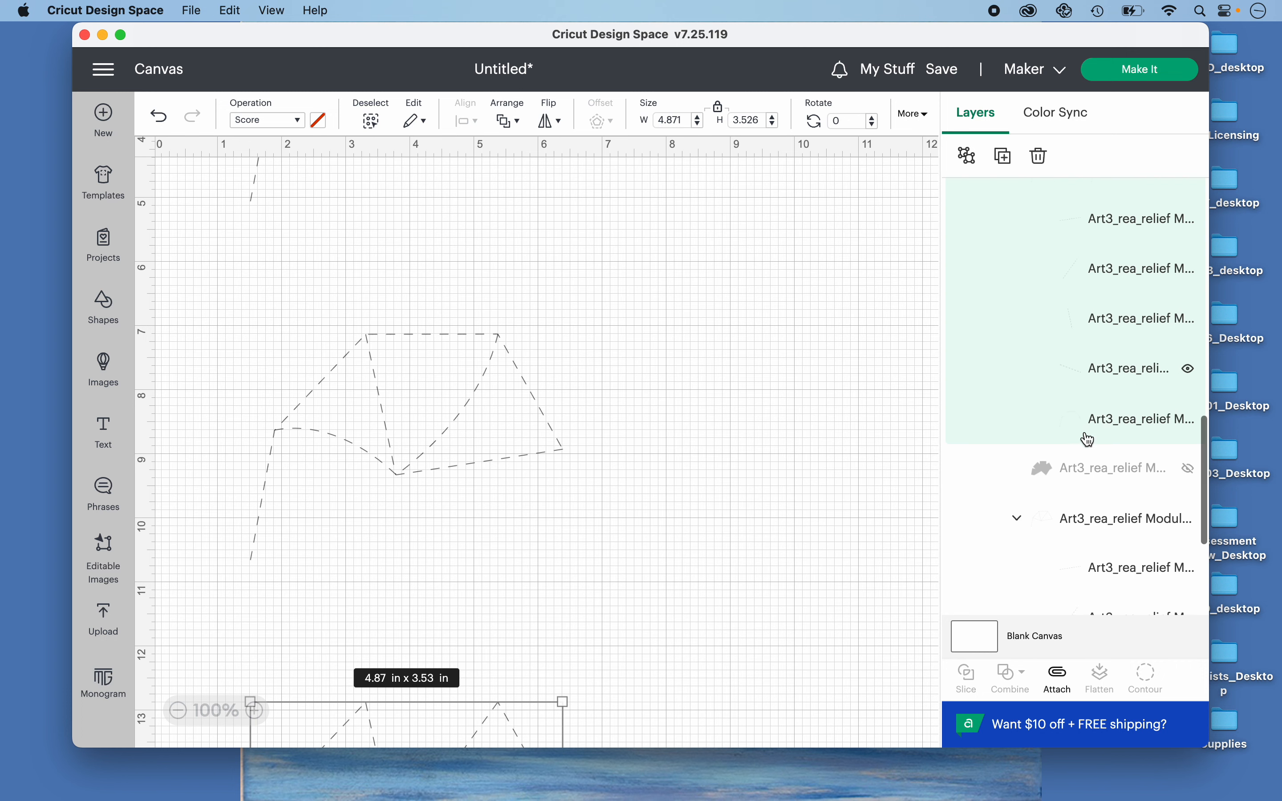
scroll(1089, 440, "down", 4)
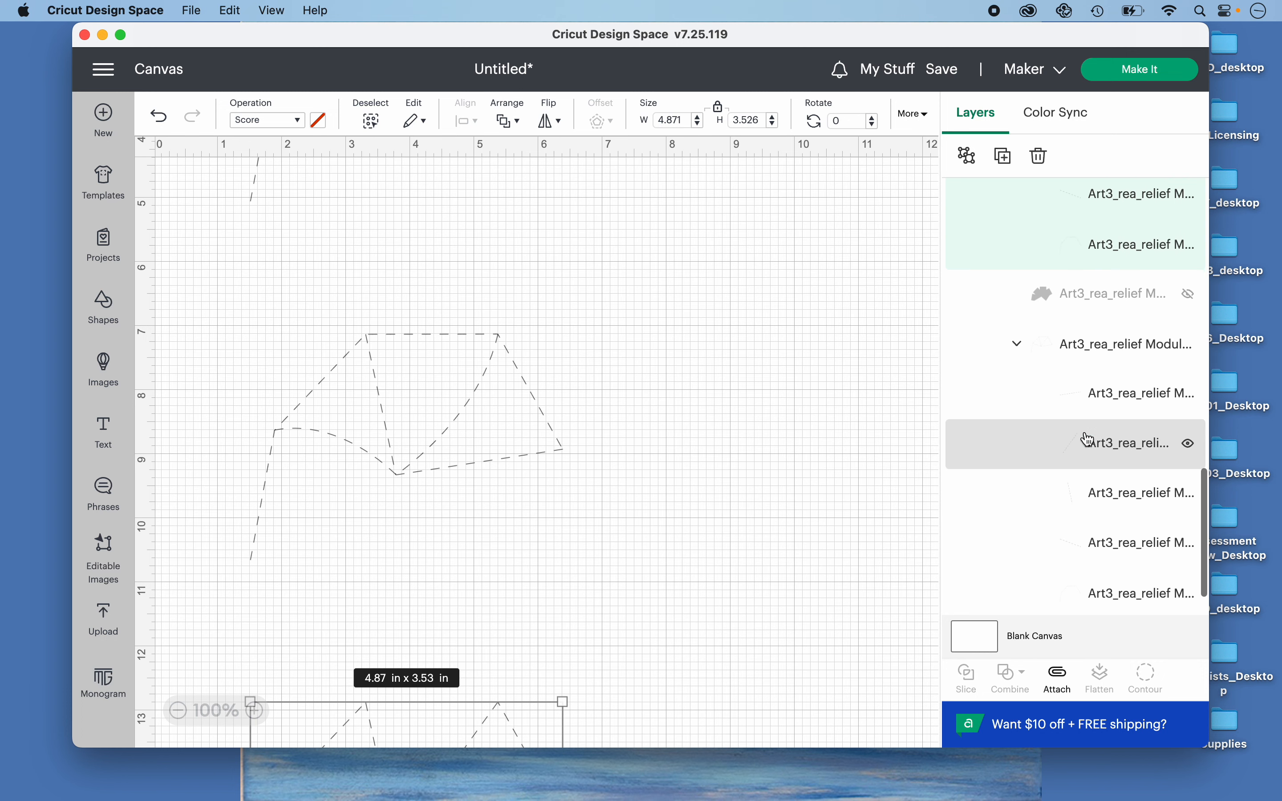
scroll(1087, 439, "down", 1)
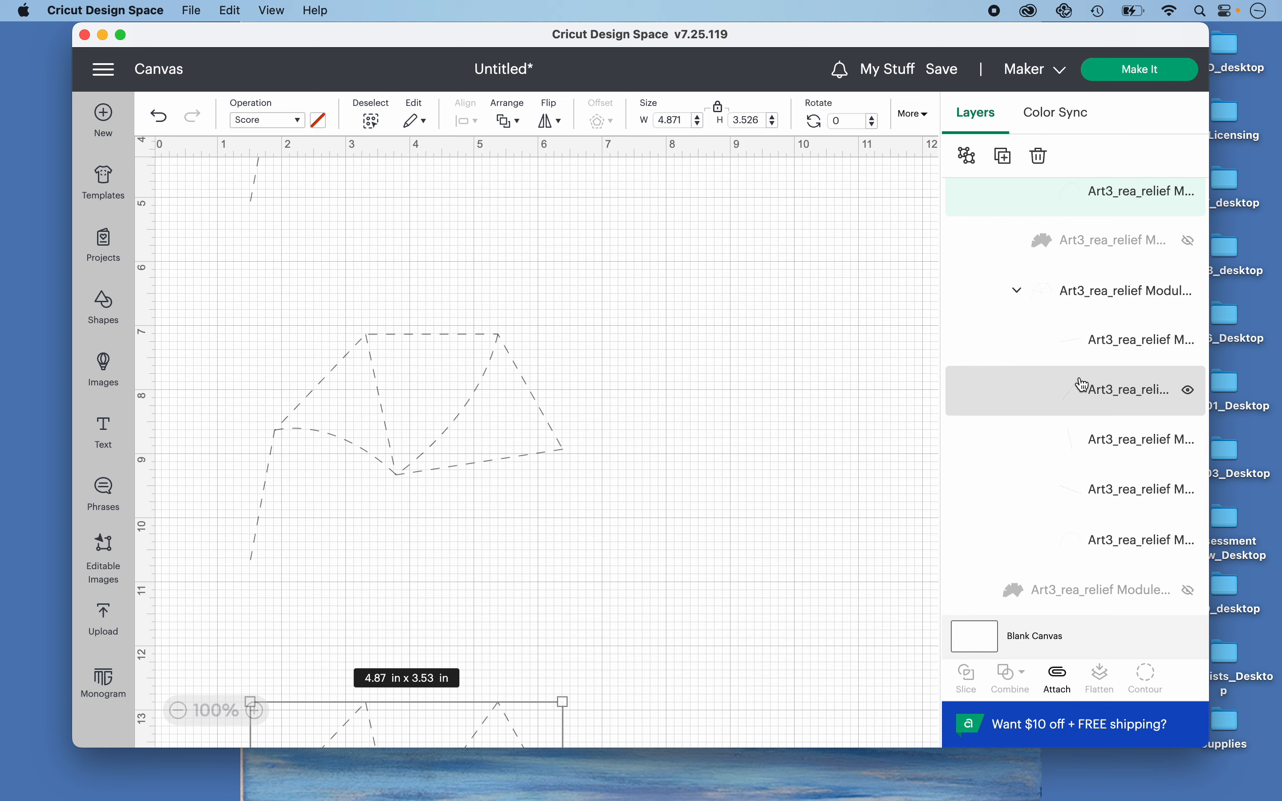
left_click(1042, 290)
scroll(777, 342, "up", 3)
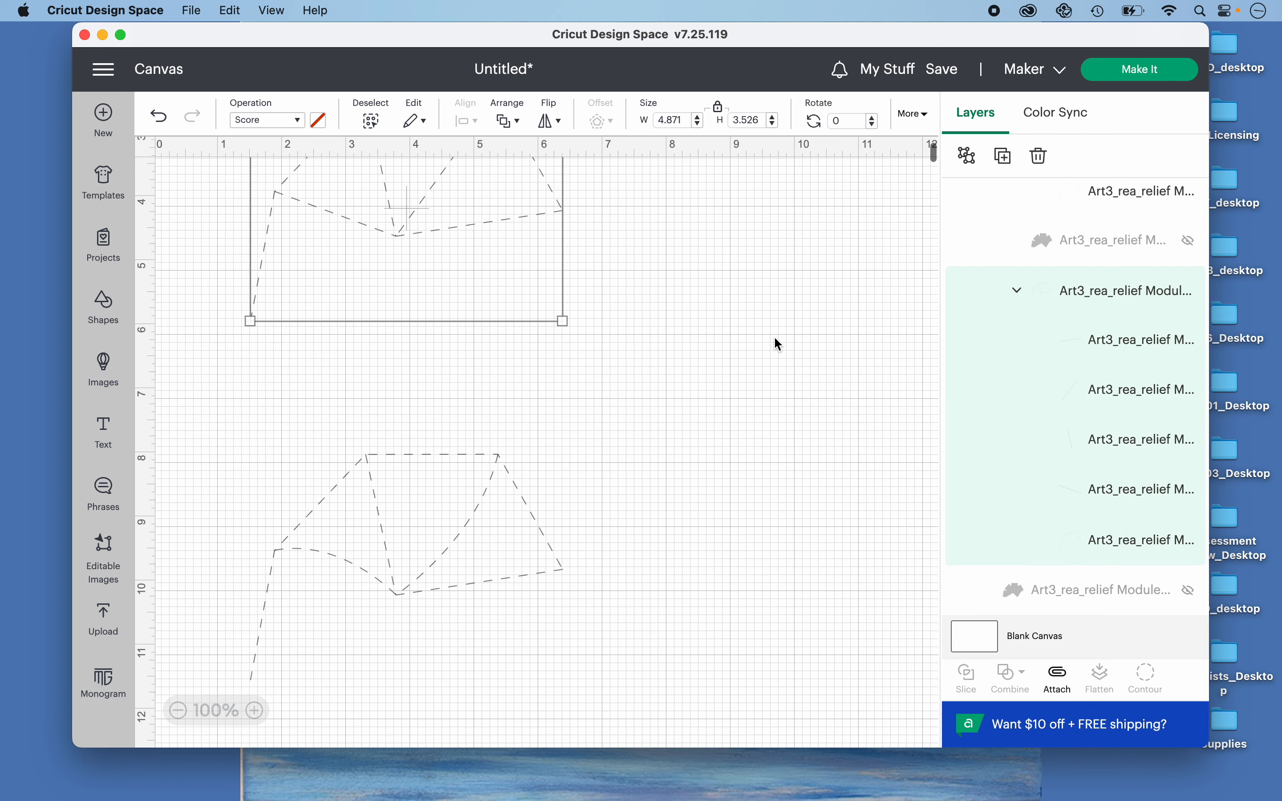
scroll(779, 344, "down", 15)
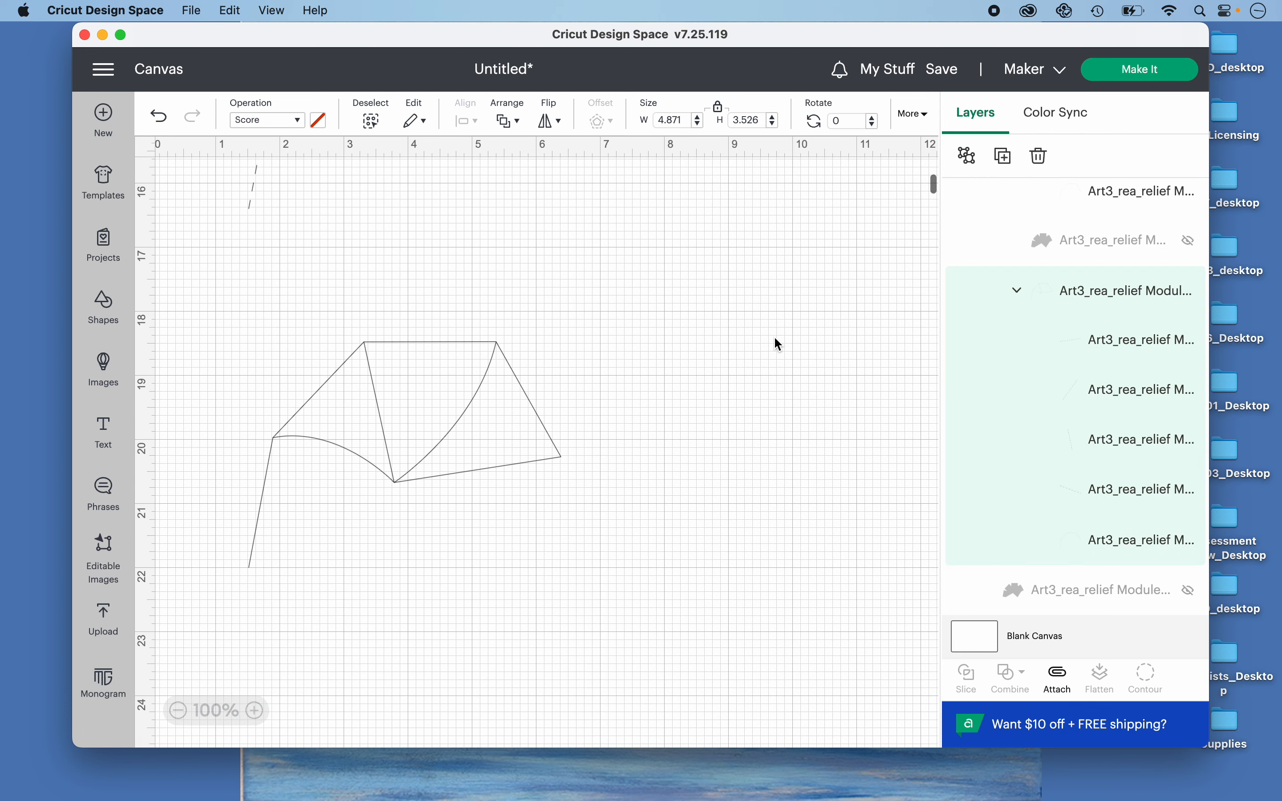
scroll(1099, 337, "up", 3)
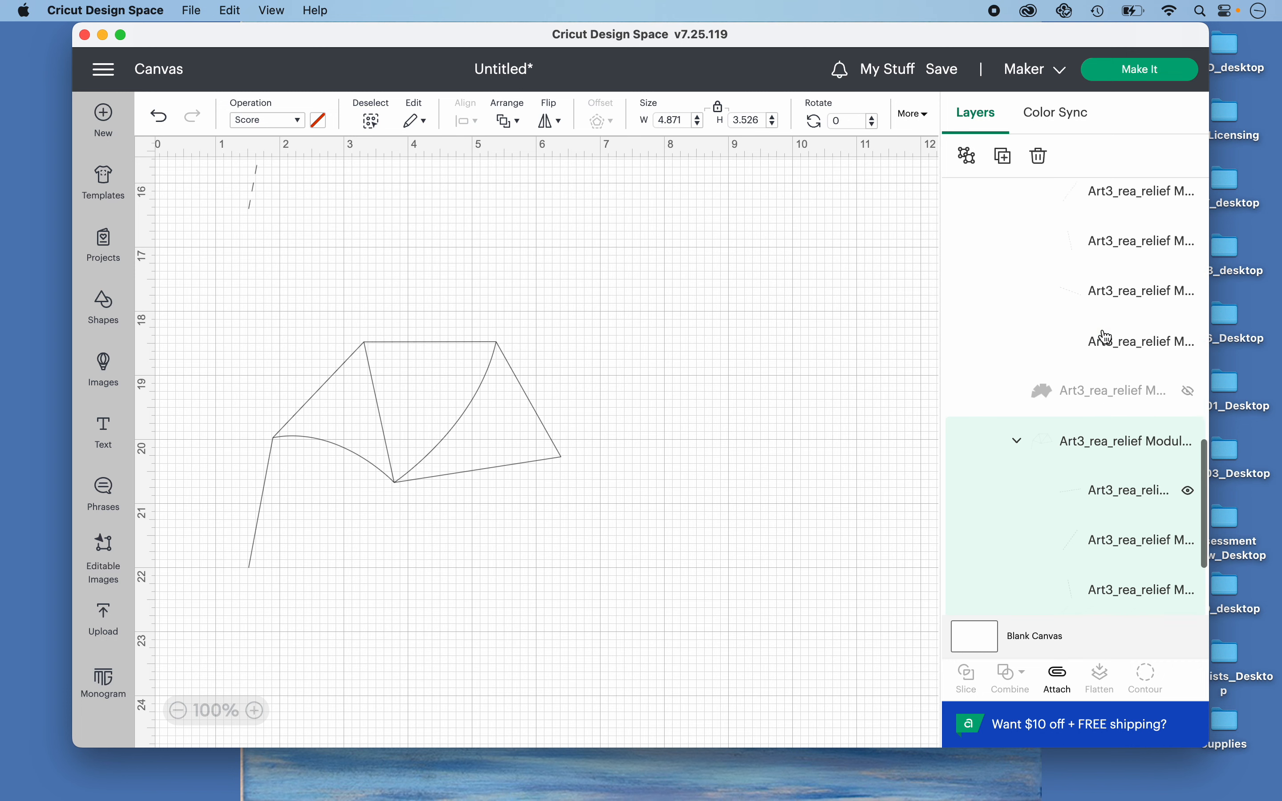
scroll(1107, 337, "up", 5)
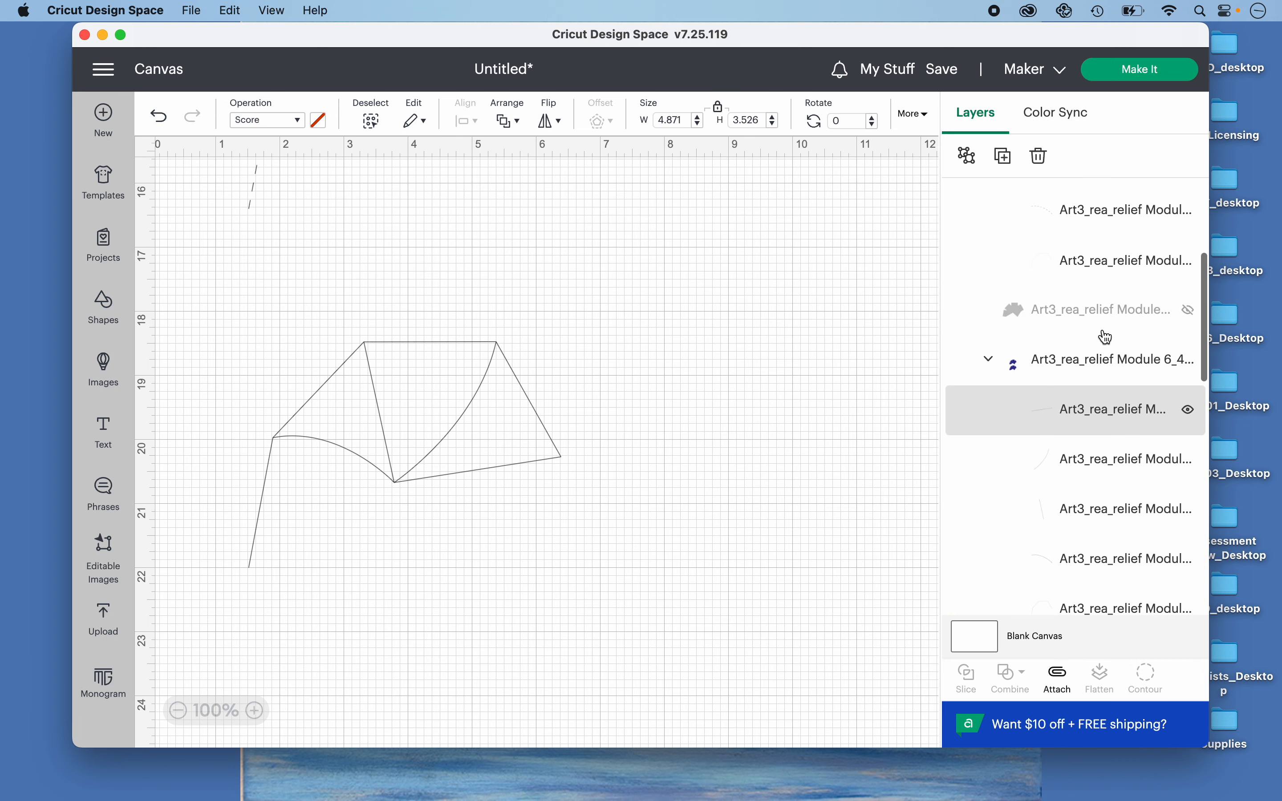
- Change the operation of the bottommost module's five fold-line layers to Score
left_click(1101, 412)
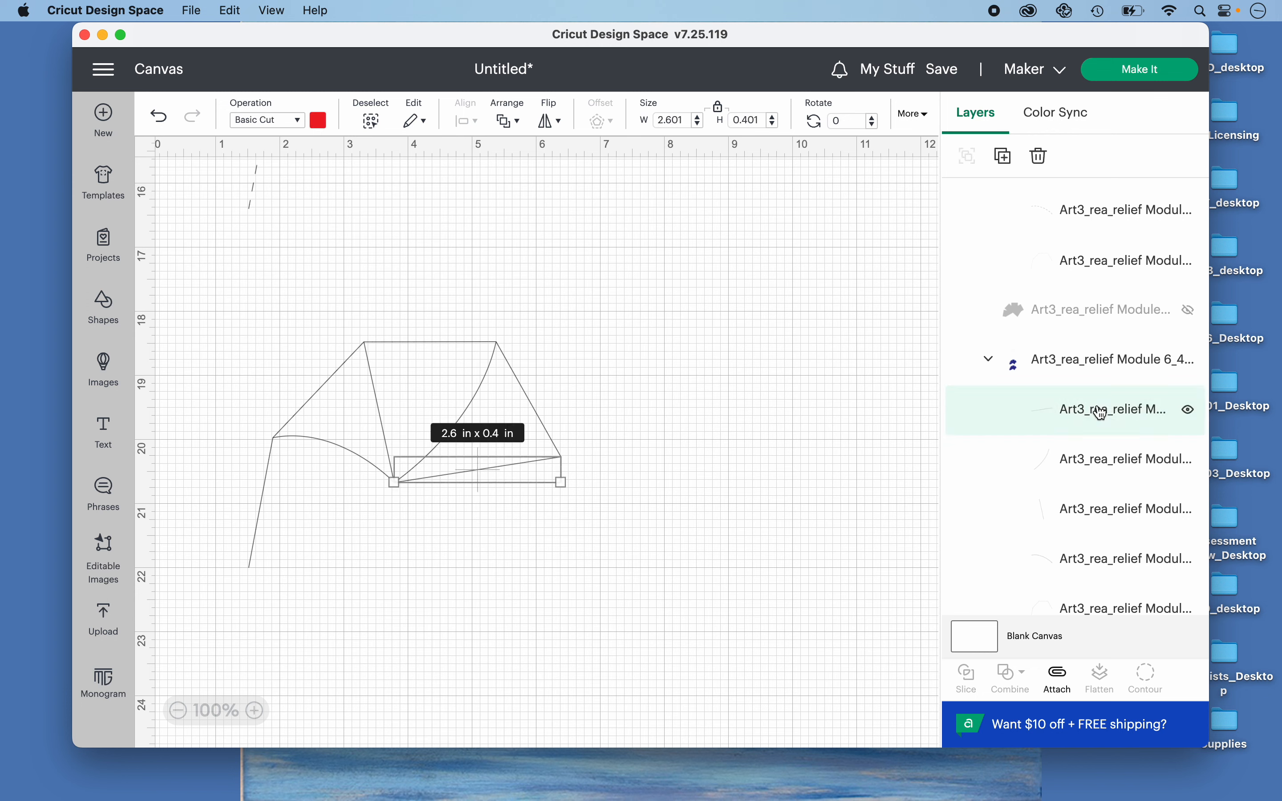
scroll(1099, 451, "down", 4)
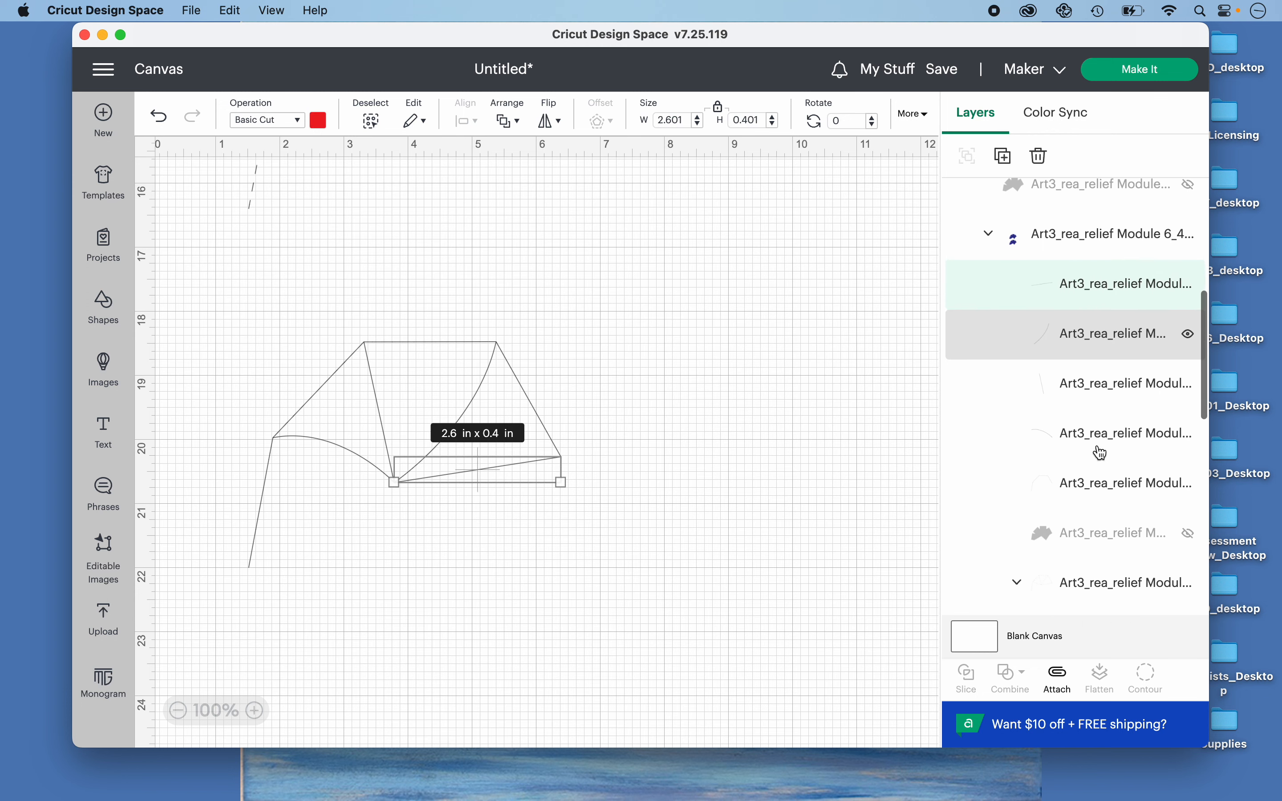
scroll(1096, 449, "down", 1)
left_click(1102, 481, "shift")
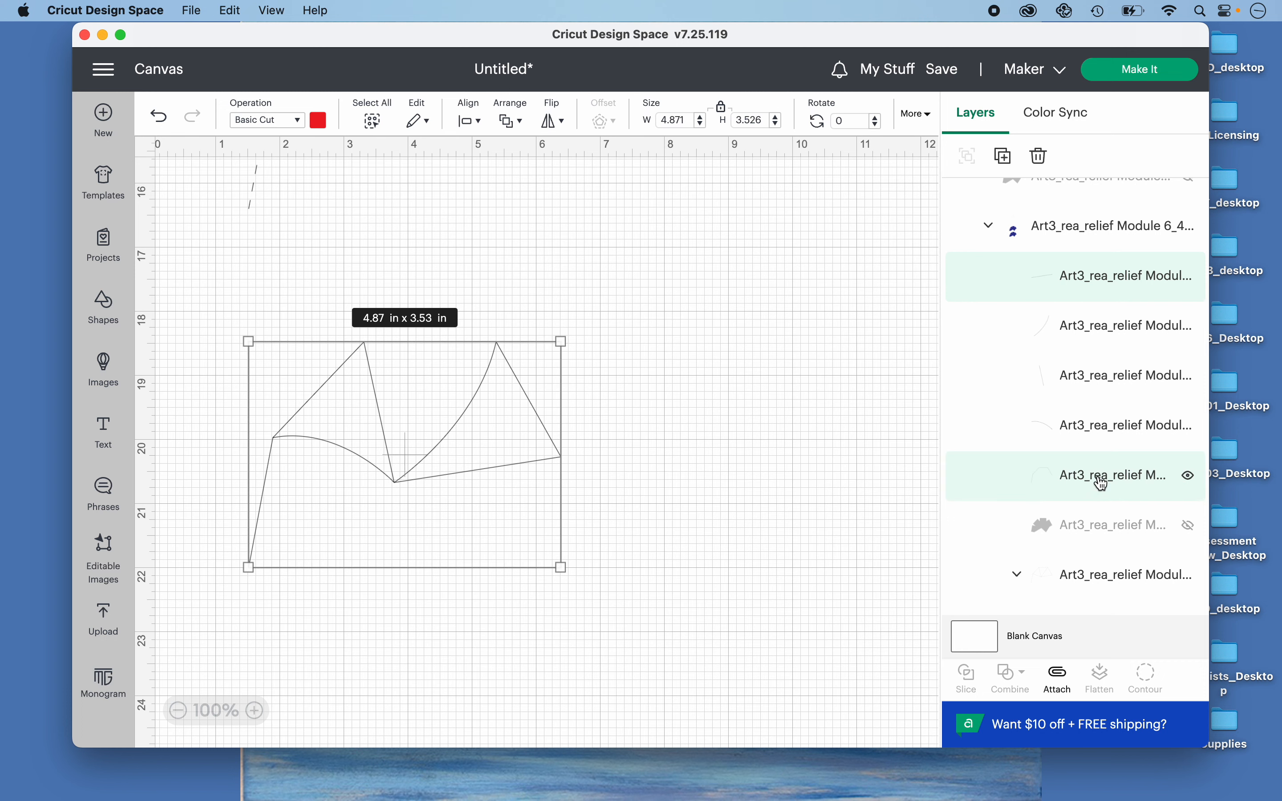
left_click(1104, 432, "shift")
left_click(1103, 391, "shift")
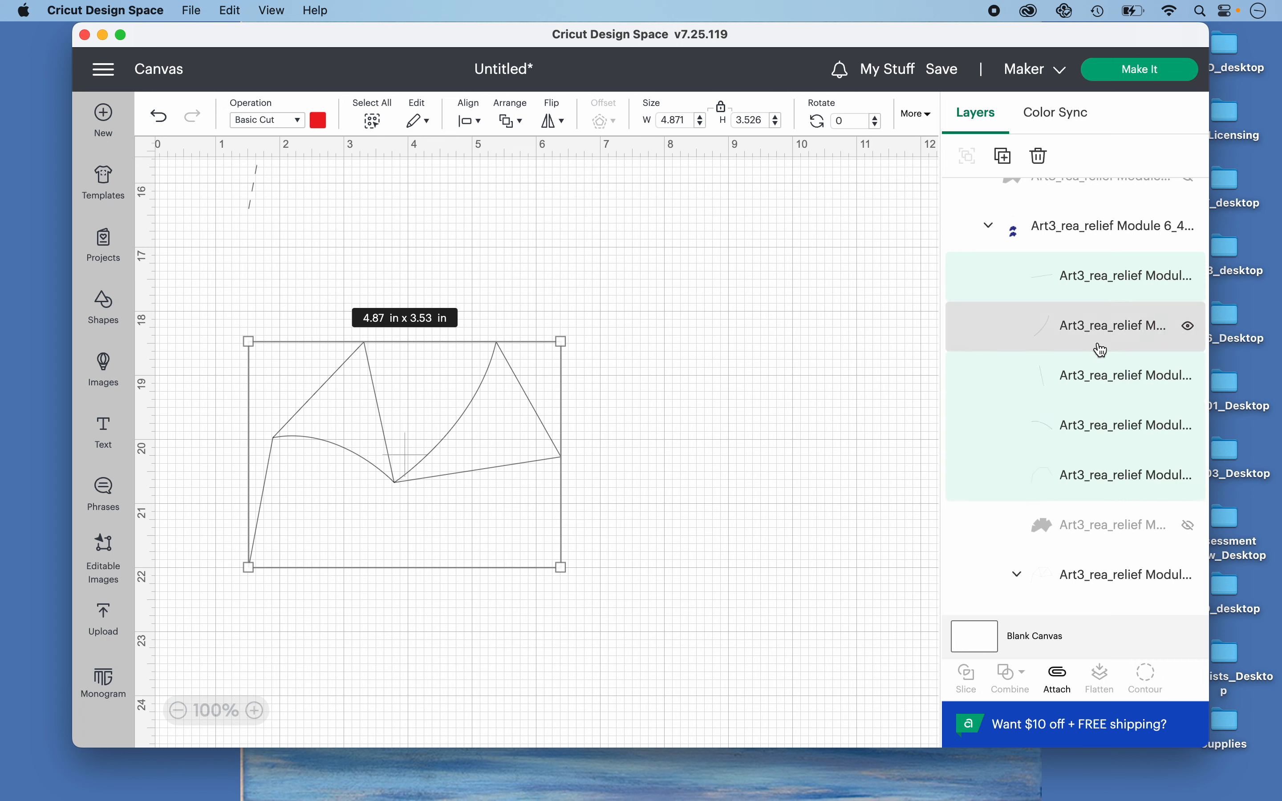
left_click(1097, 337, "shift")
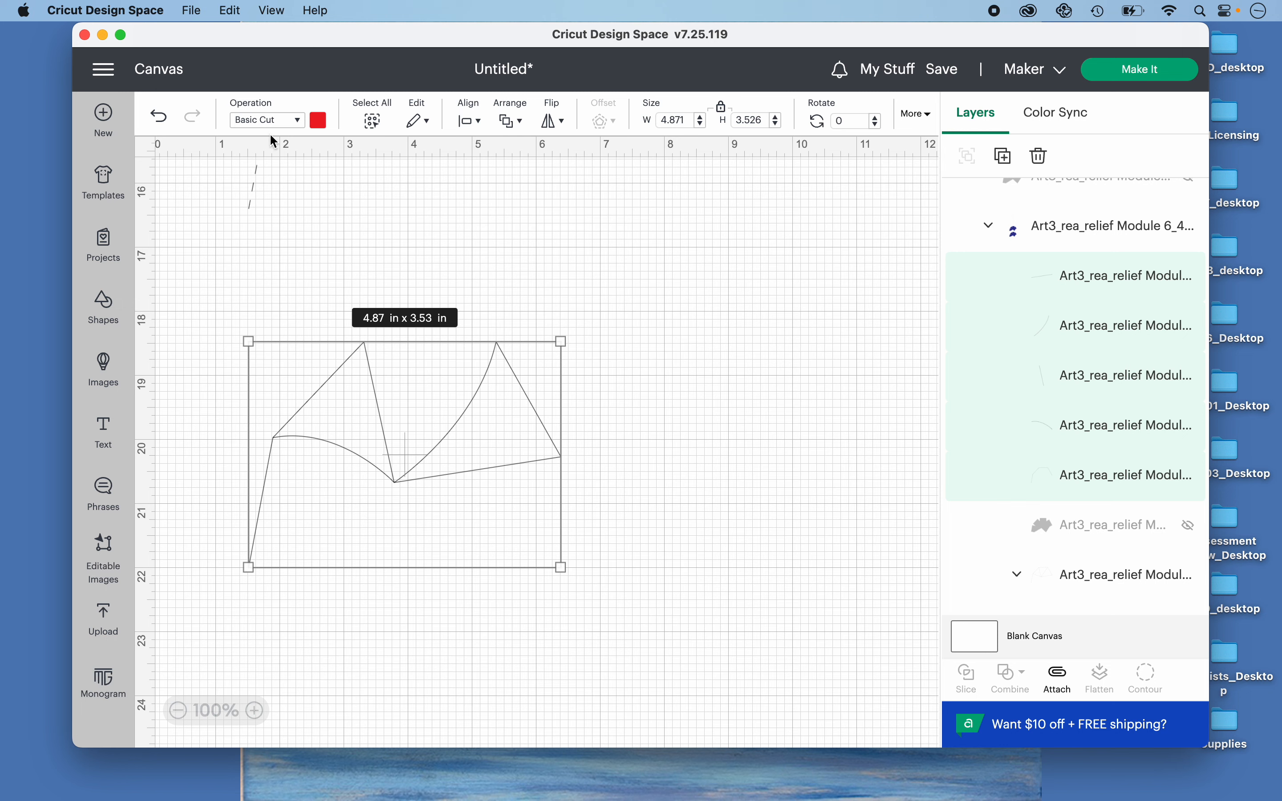
left_click(269, 121)
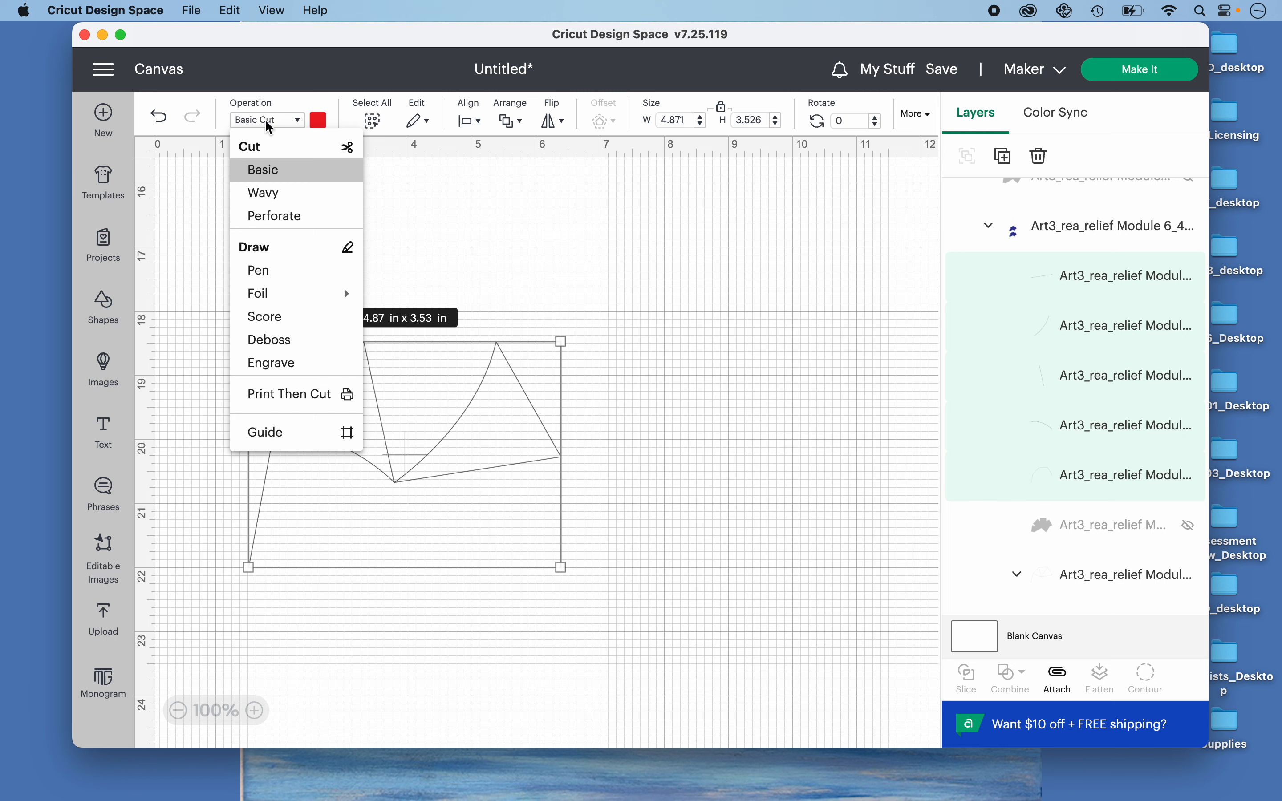
left_click(274, 321)
left_click(627, 395)
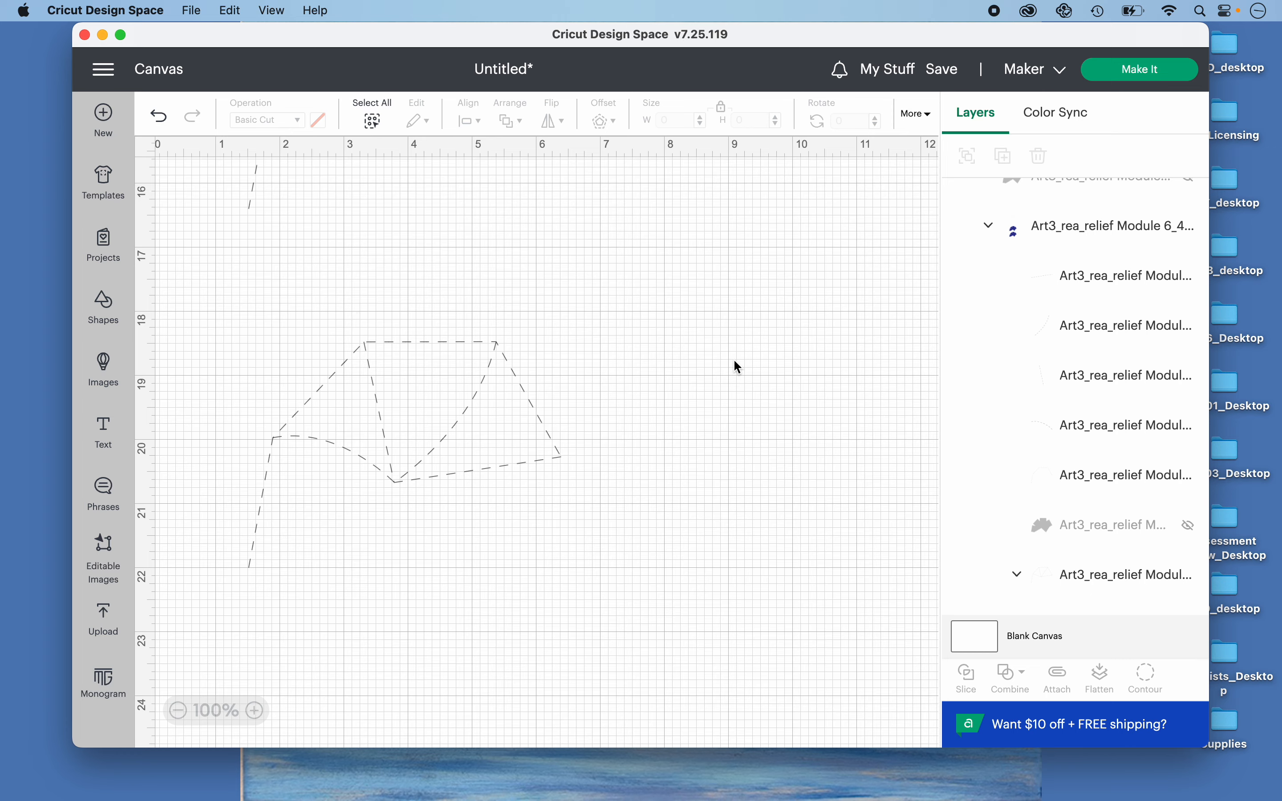
- Unhide the topmost module's filled outline layer, the last layer in the list, and select it to check its operation
scroll(733, 358, "up", 10)
scroll(734, 361, "up", 5)
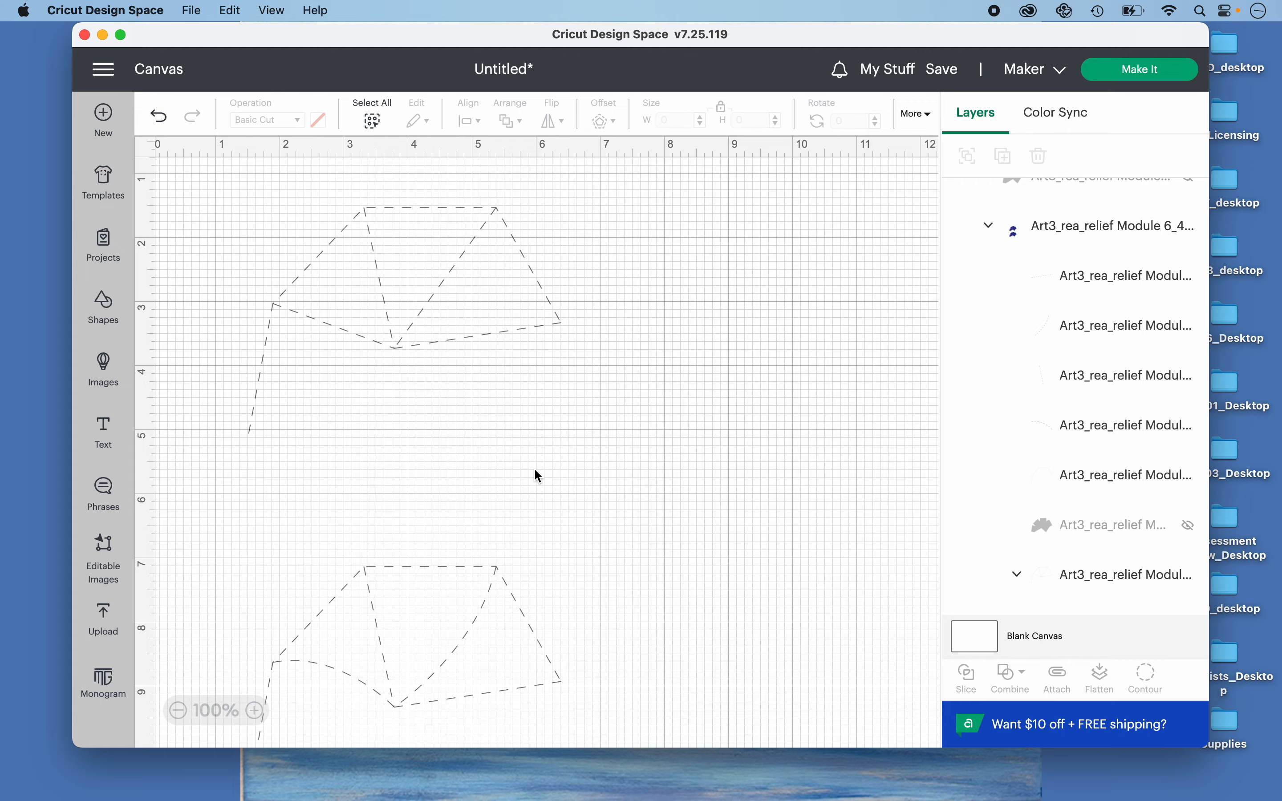
scroll(534, 467, "down", 7)
scroll(537, 474, "down", 5)
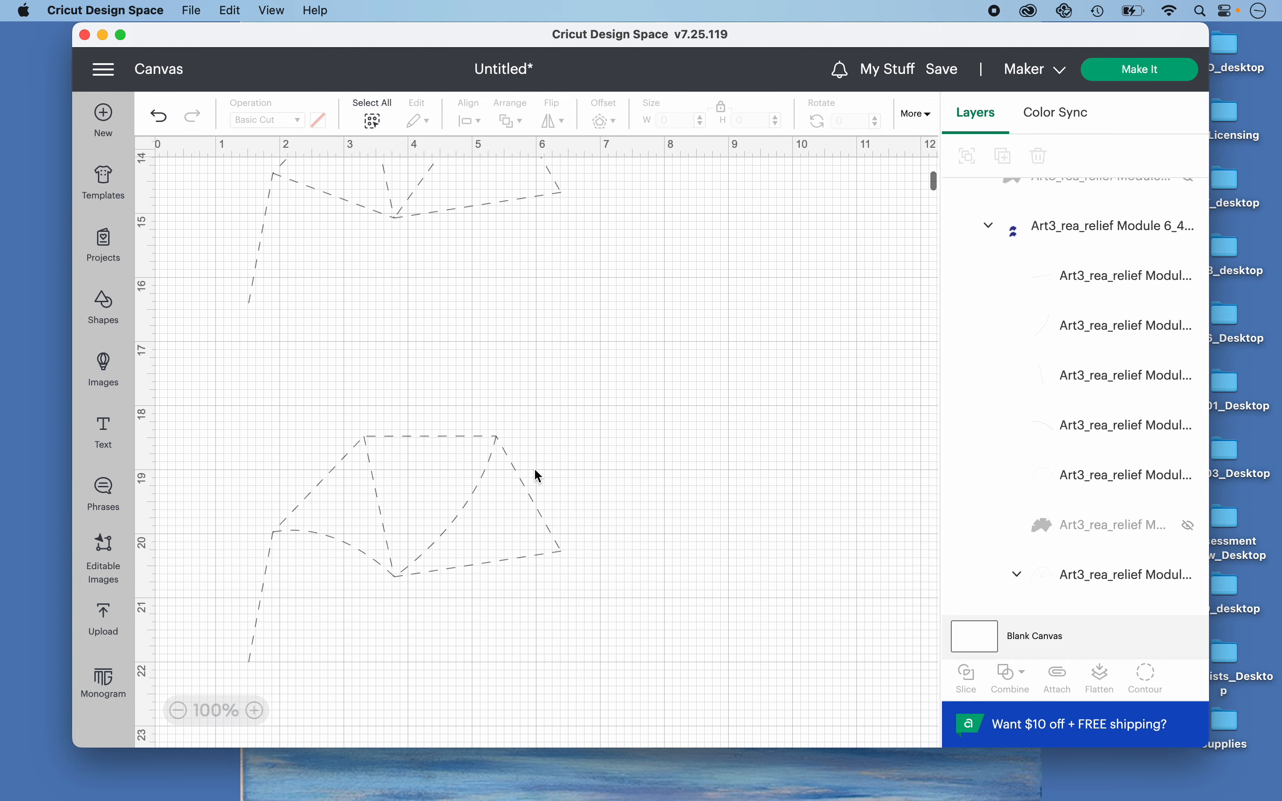
scroll(534, 468, "up", 5)
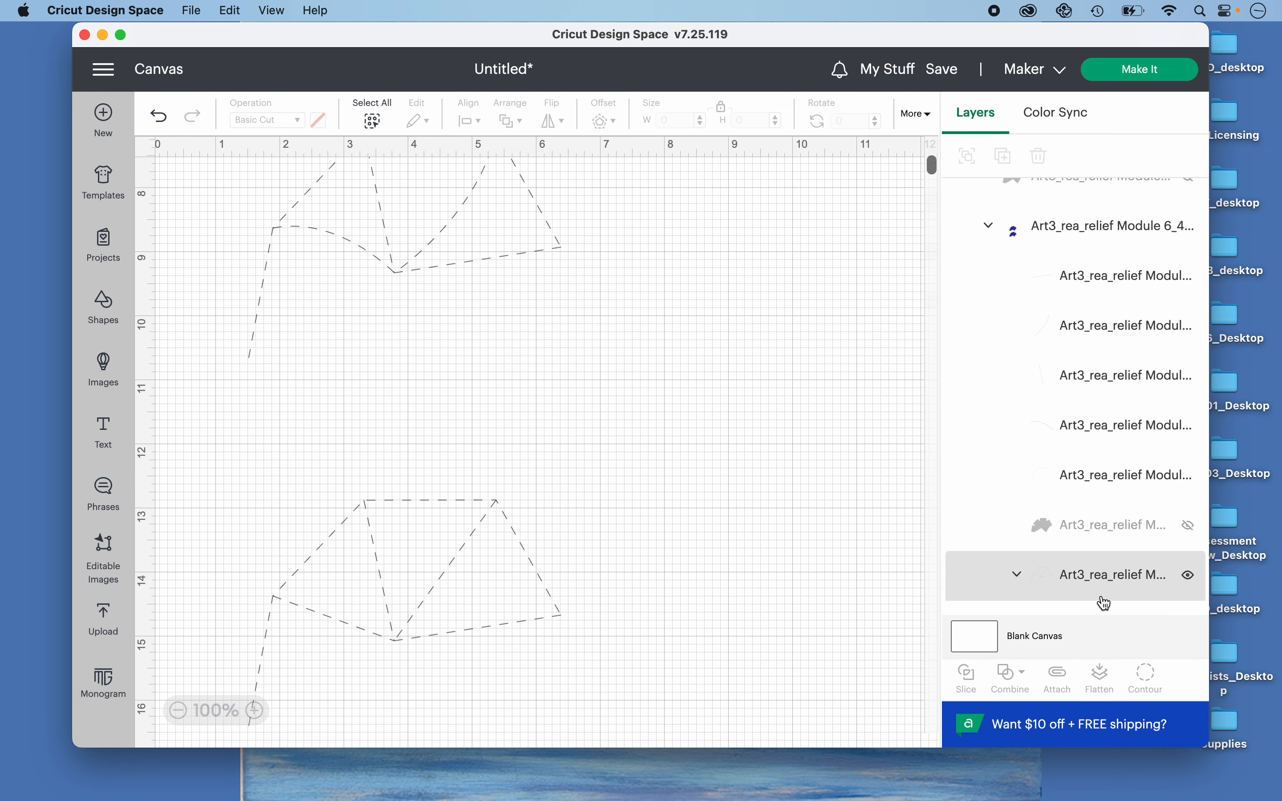
scroll(1101, 601, "down", 5)
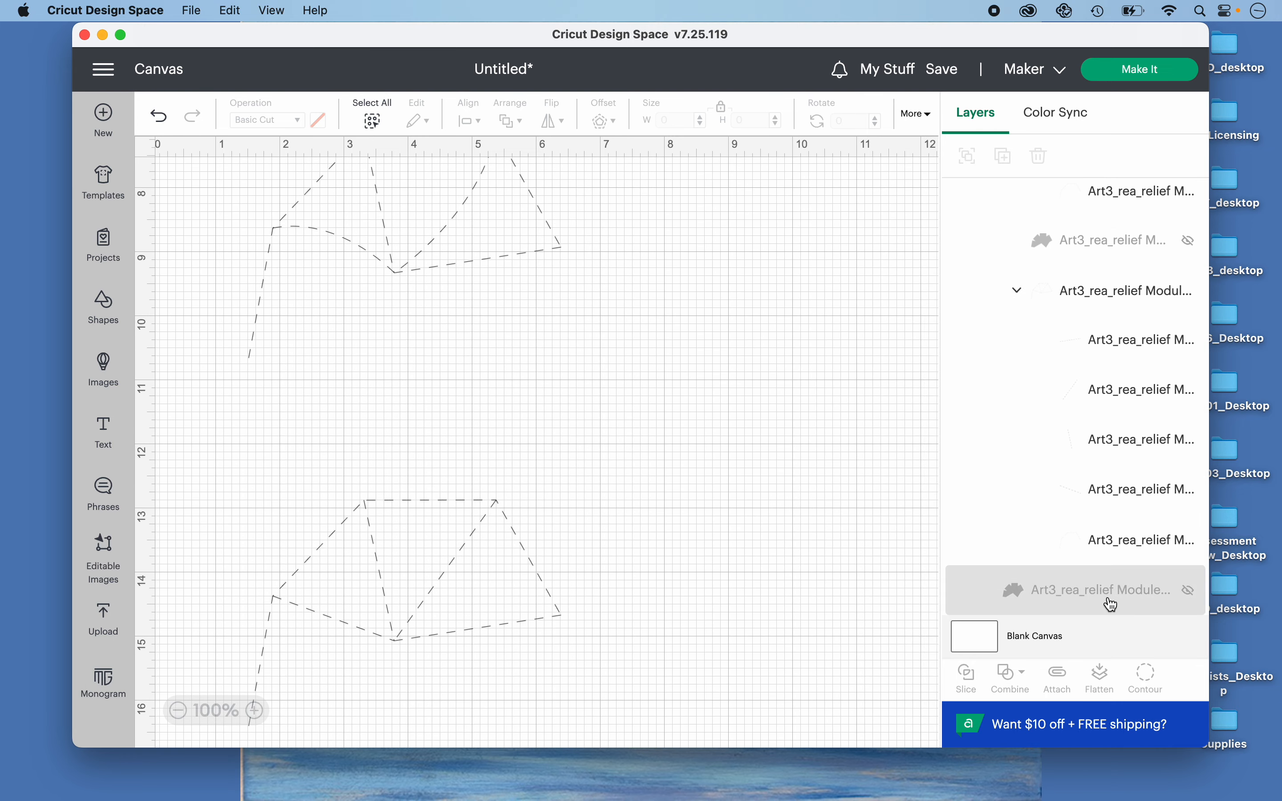
left_click(1192, 596)
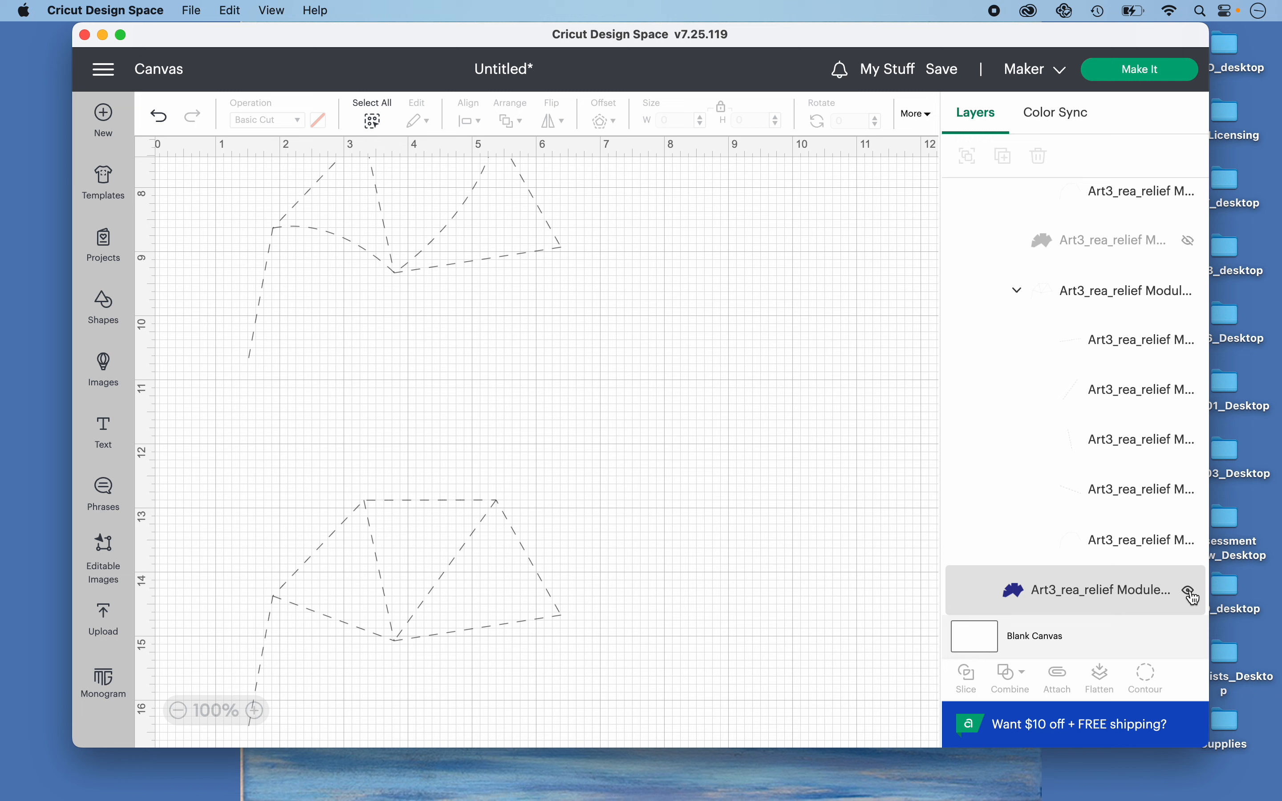
left_click(1122, 598)
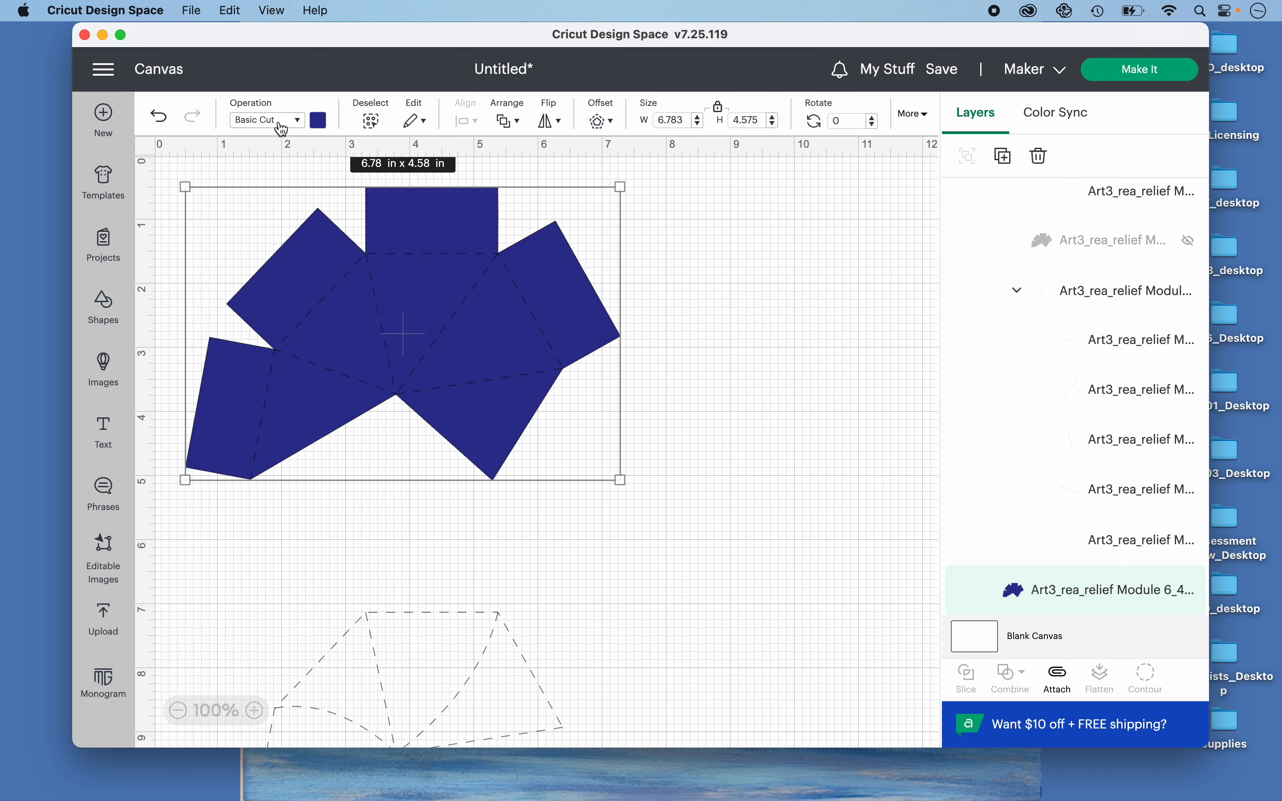
- Unhide the filled outline layer of the third module from the top of the canvas and select it
scroll(1102, 350, "up", 5)
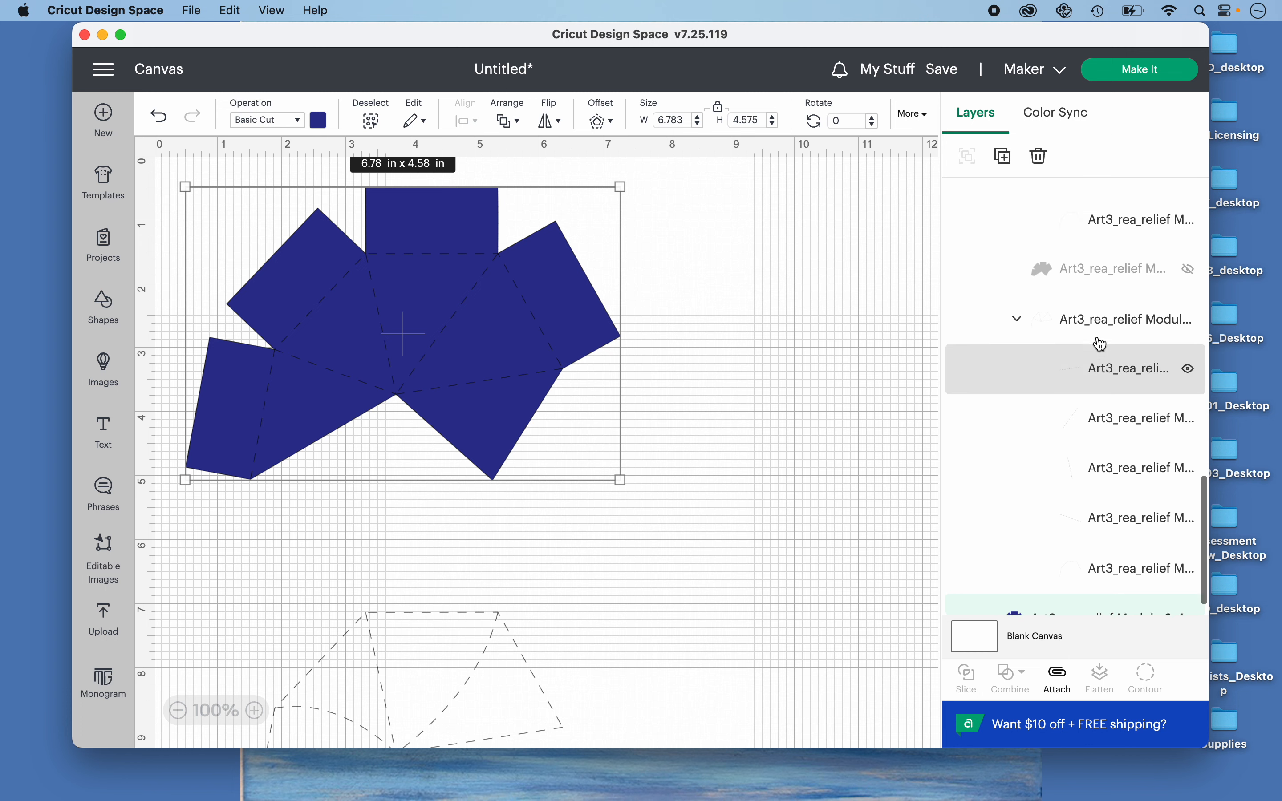
left_click(1108, 363)
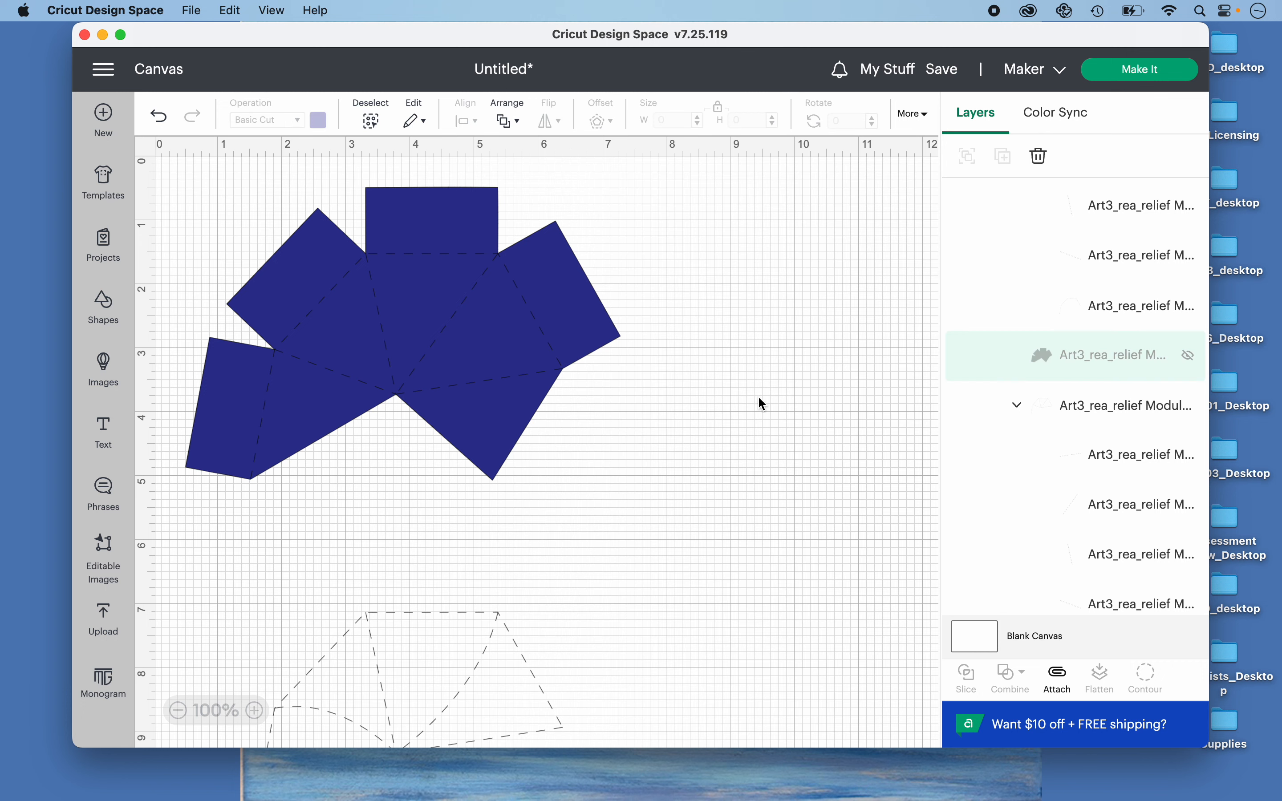
left_click(1190, 356)
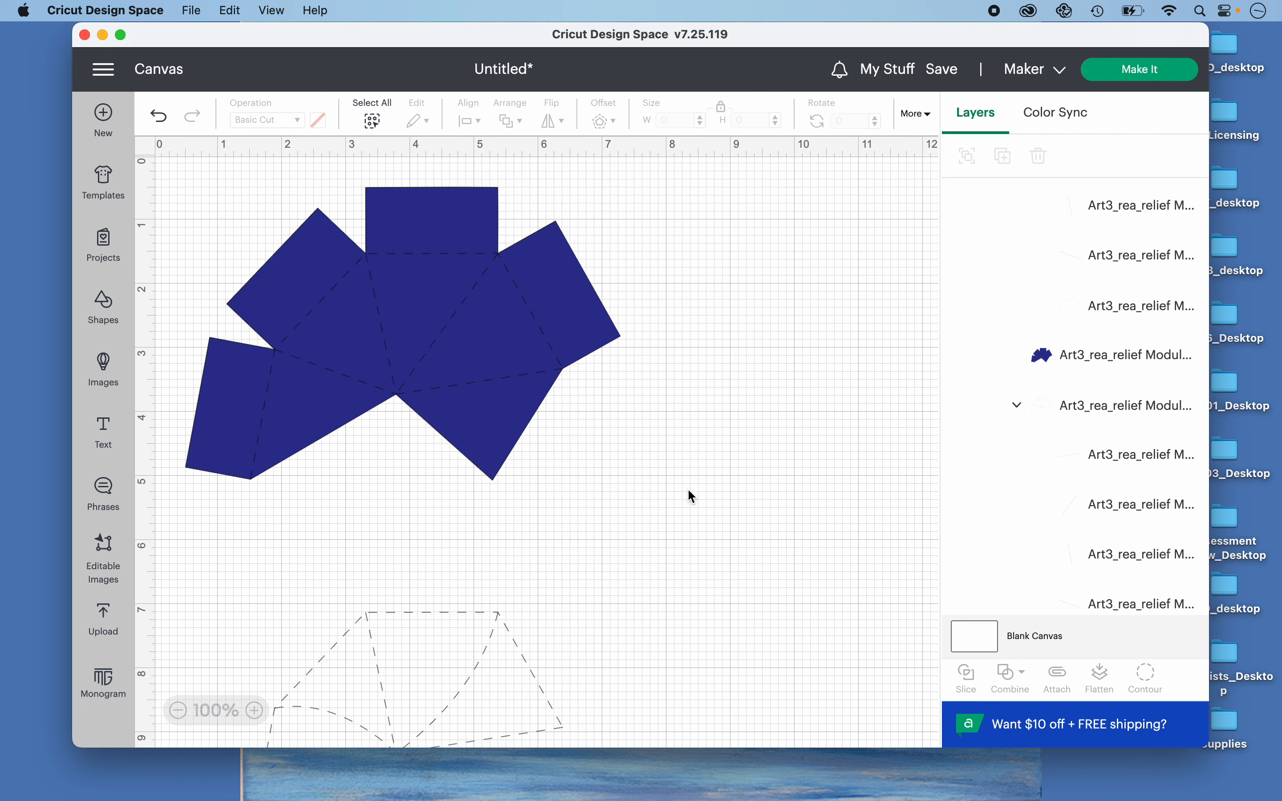
left_click(1064, 355)
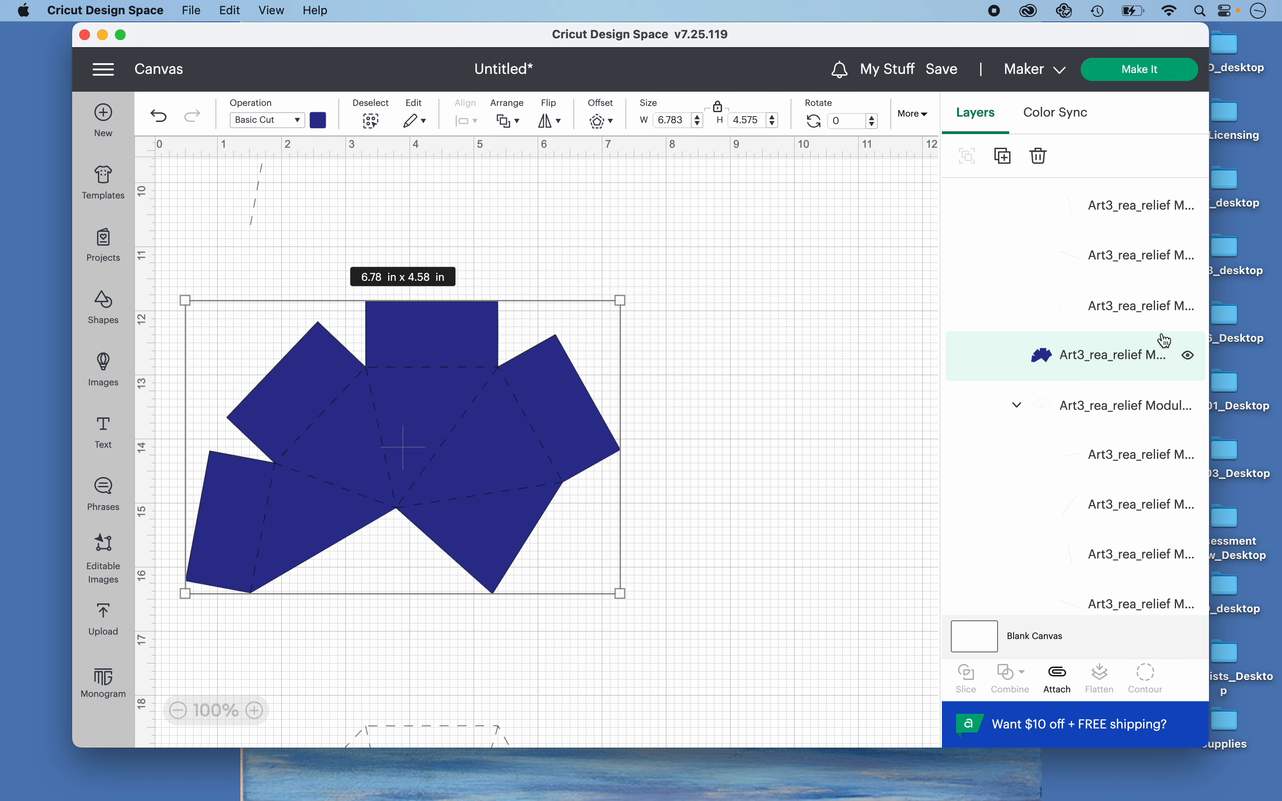
- Unhide the bottommost module's filled outline layer and select it to check it against its score lines
scroll(1164, 340, "up", 6)
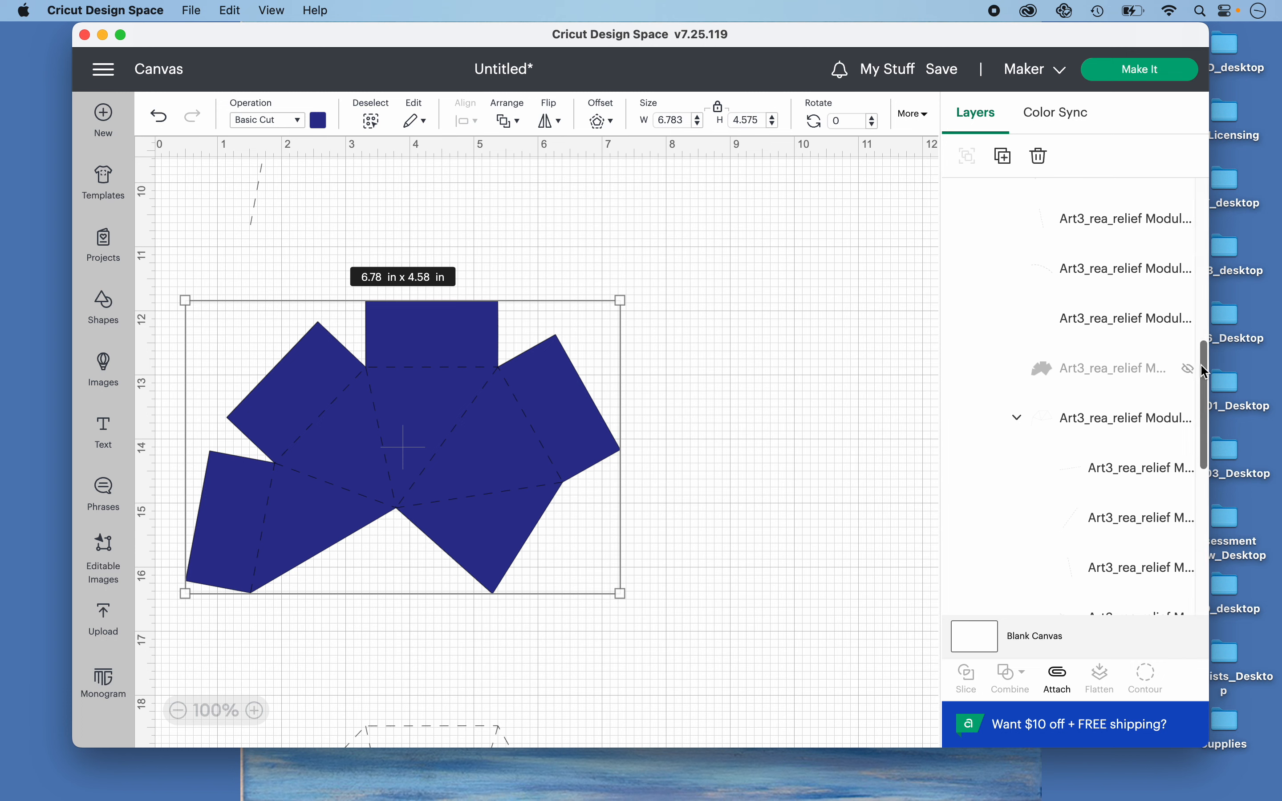
left_click(1190, 370)
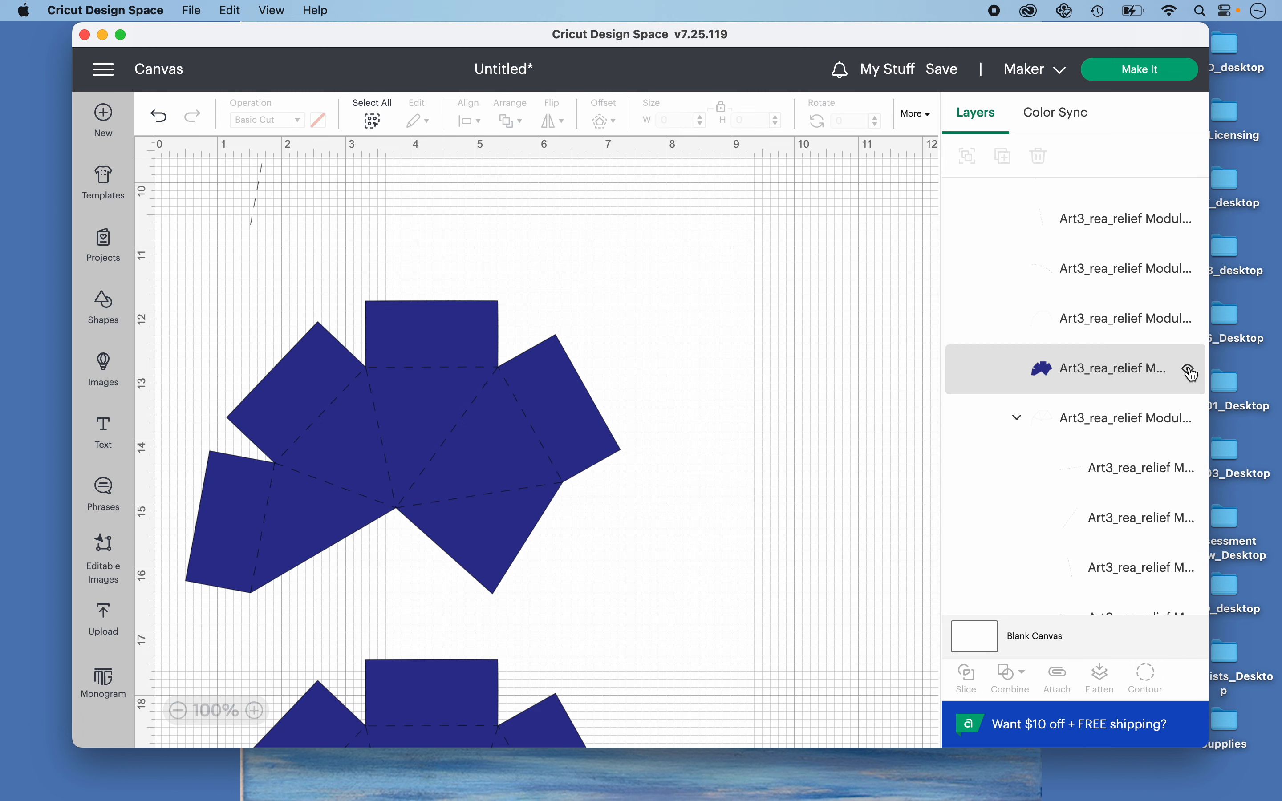
left_click(1127, 376)
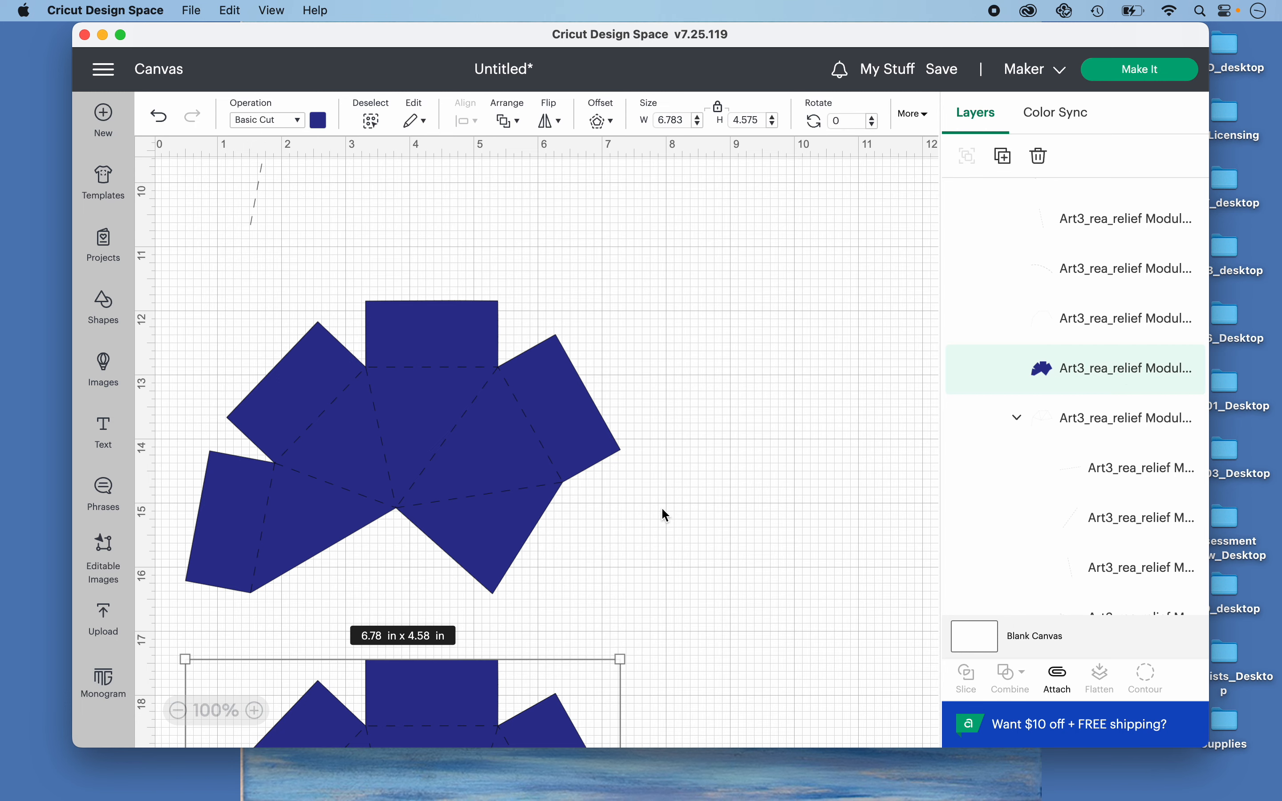
scroll(662, 509, "down", 5)
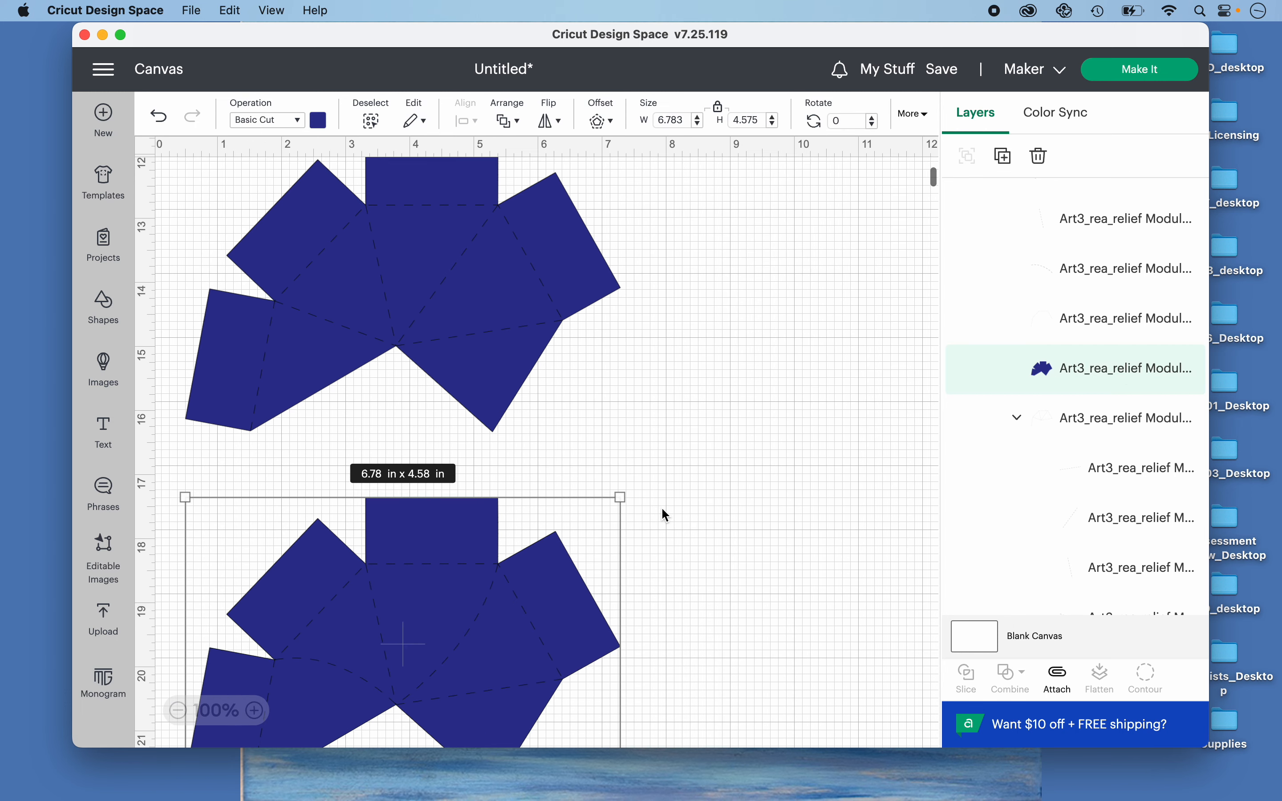
scroll(663, 508, "down", 3)
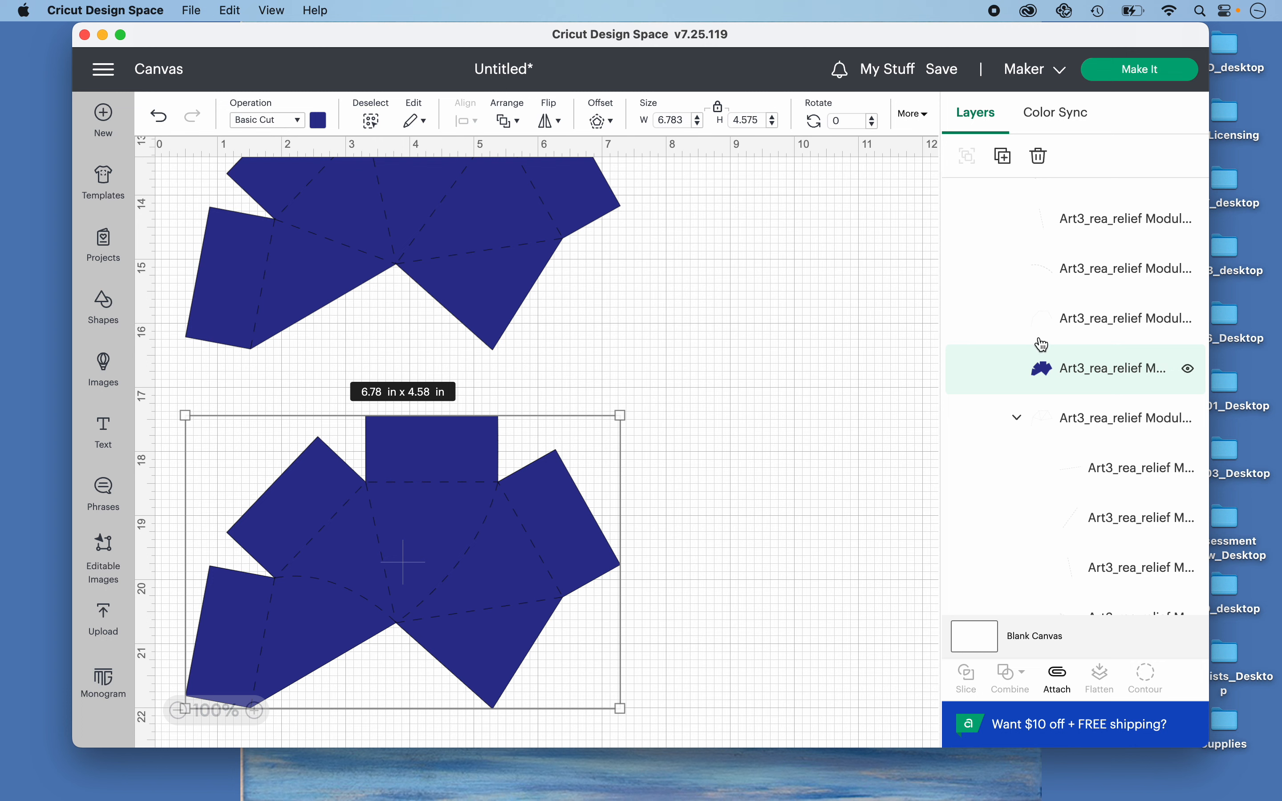
- Unhide the filled outline layer of the second module from the top of the canvas and select it
scroll(1021, 320, "up", 6)
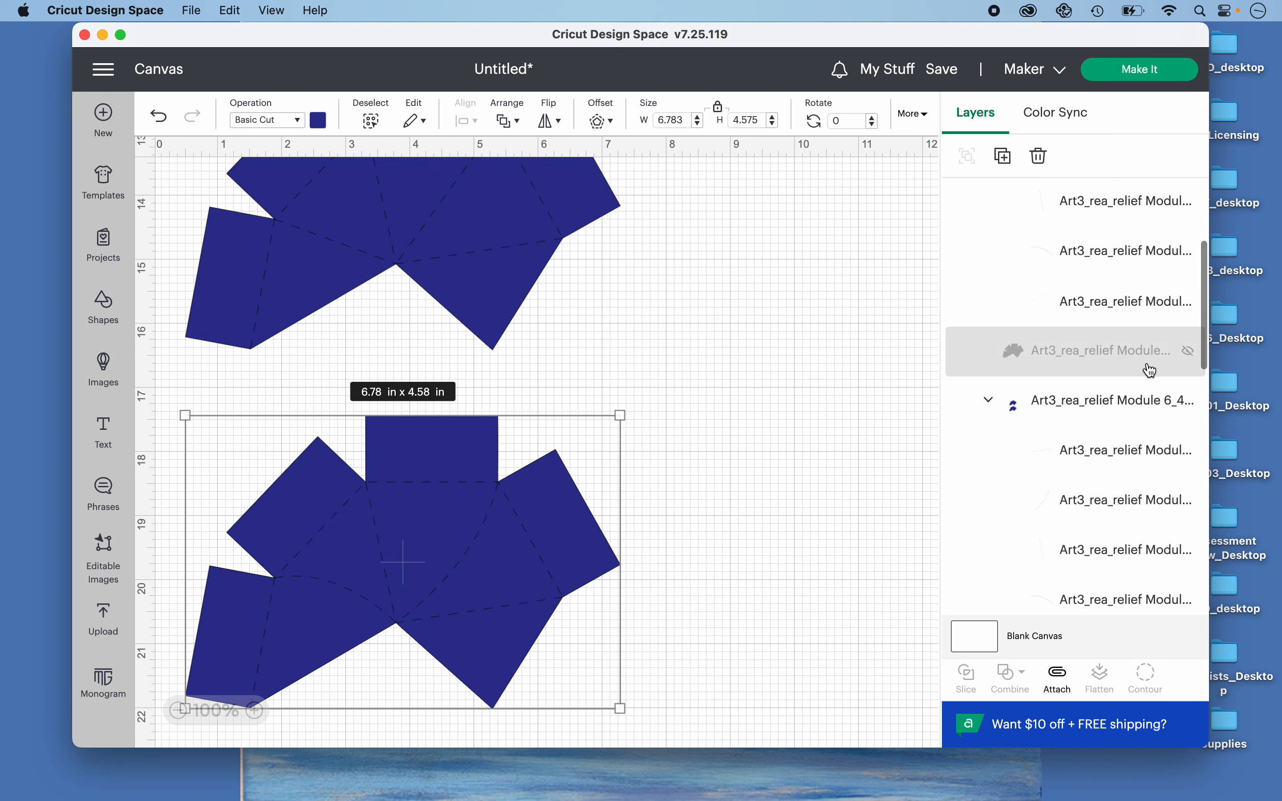
left_click(1133, 358)
left_click(1190, 355)
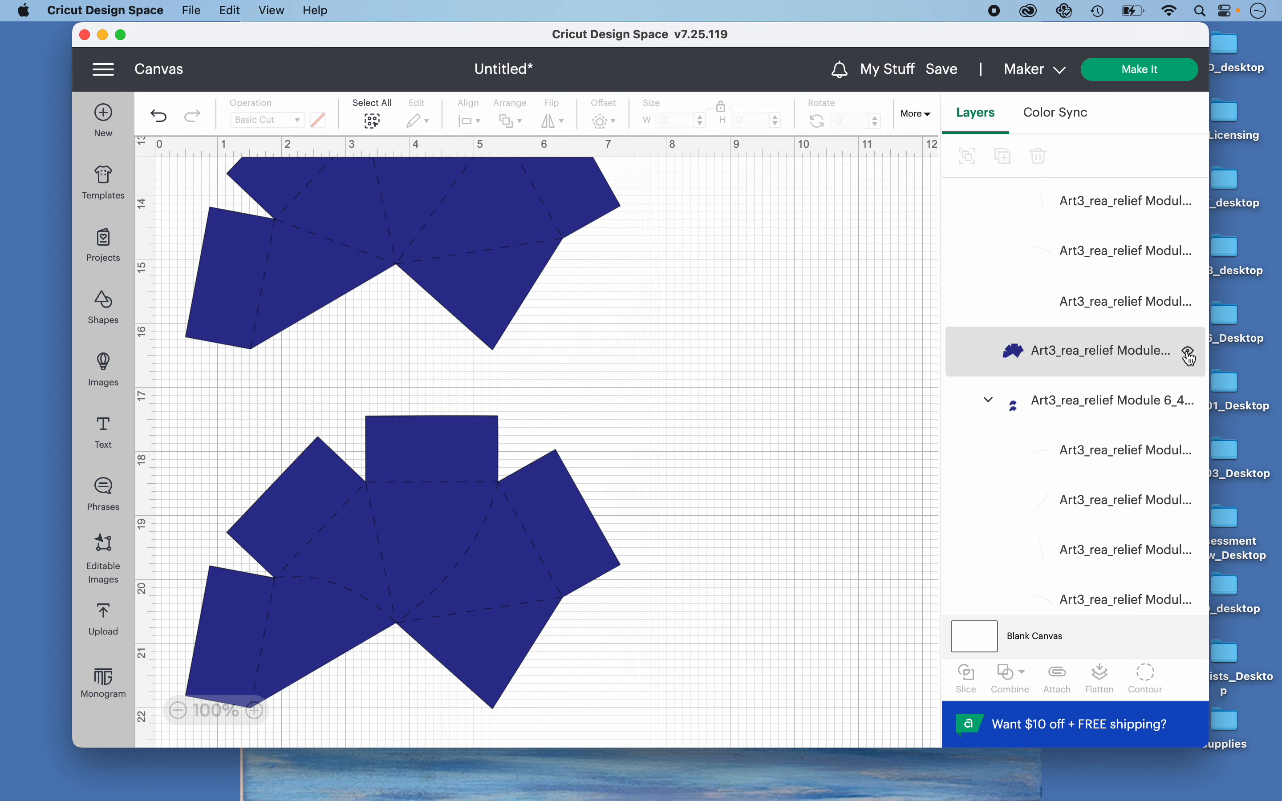
left_click(1112, 361)
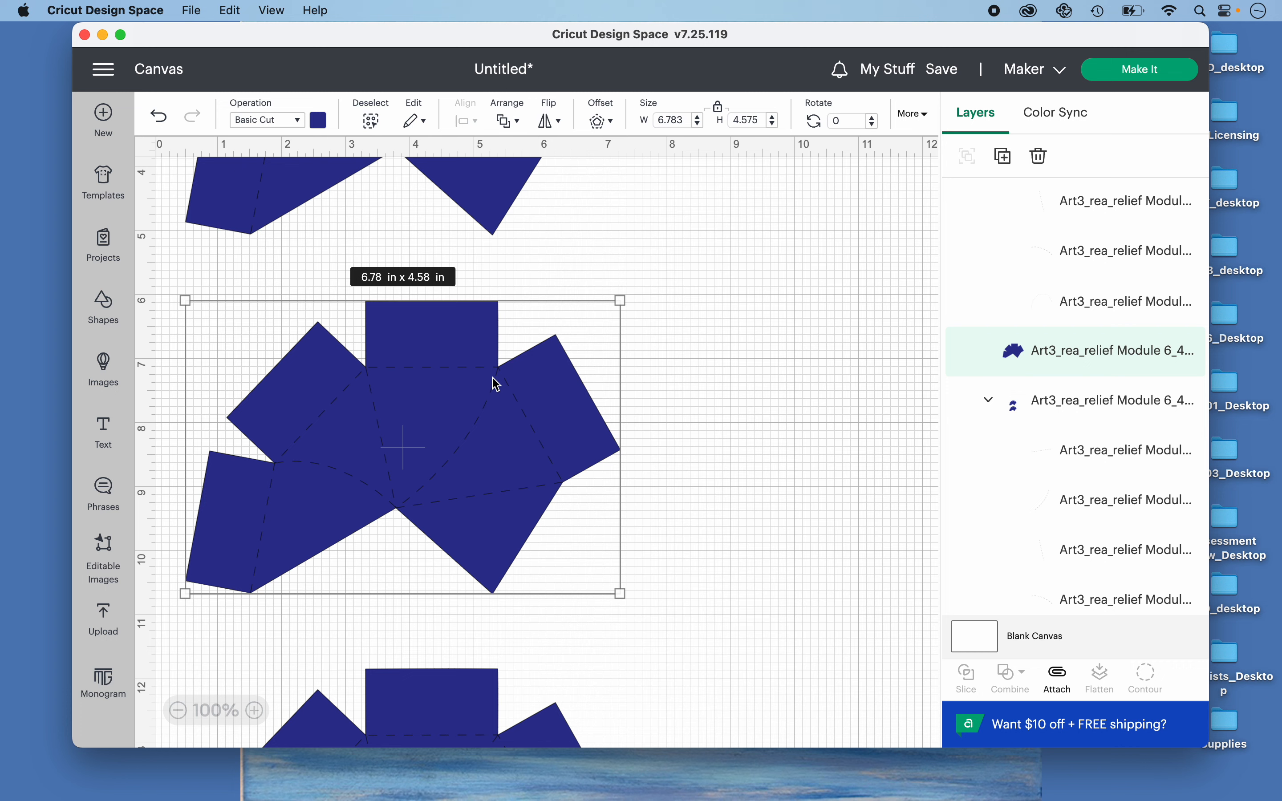
- Clear the selection and check all four modules on the canvas for visible outlines and dashed score lines
scroll(1035, 329, "up", 4)
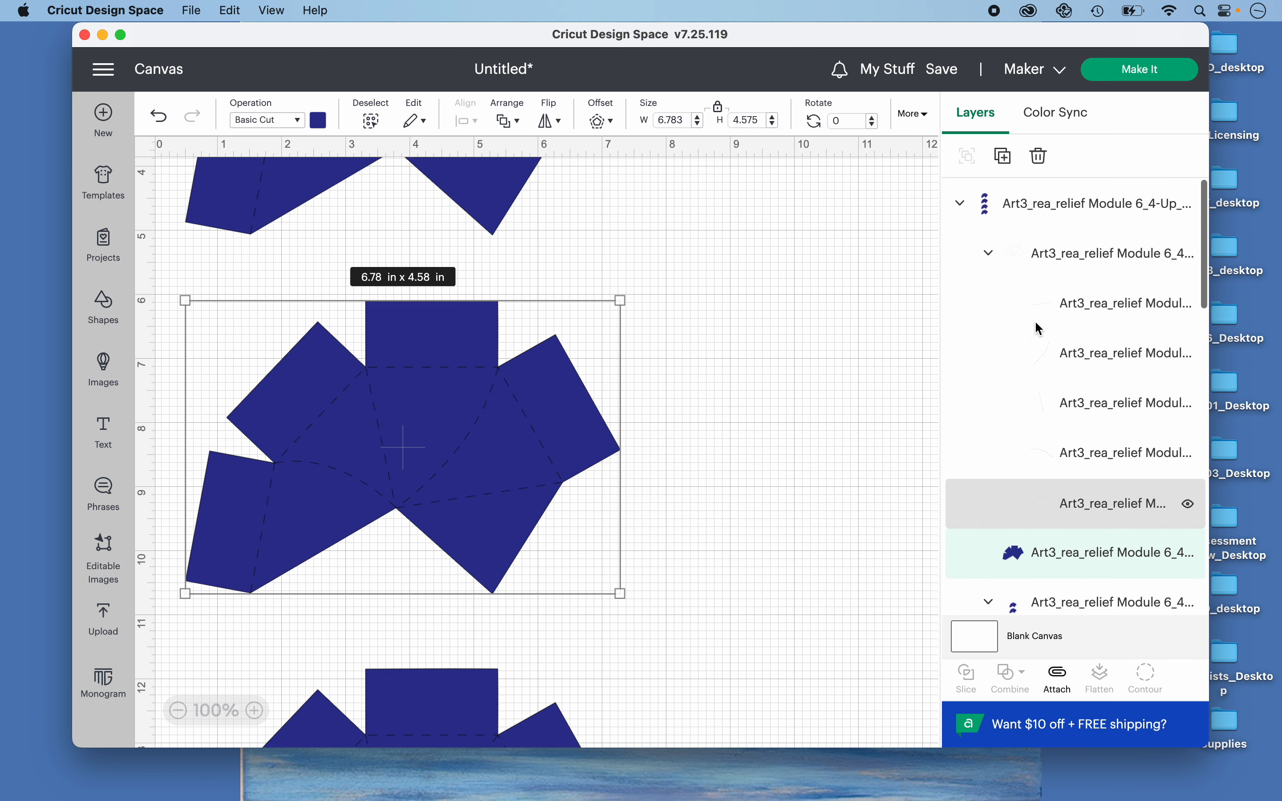
left_click(712, 342)
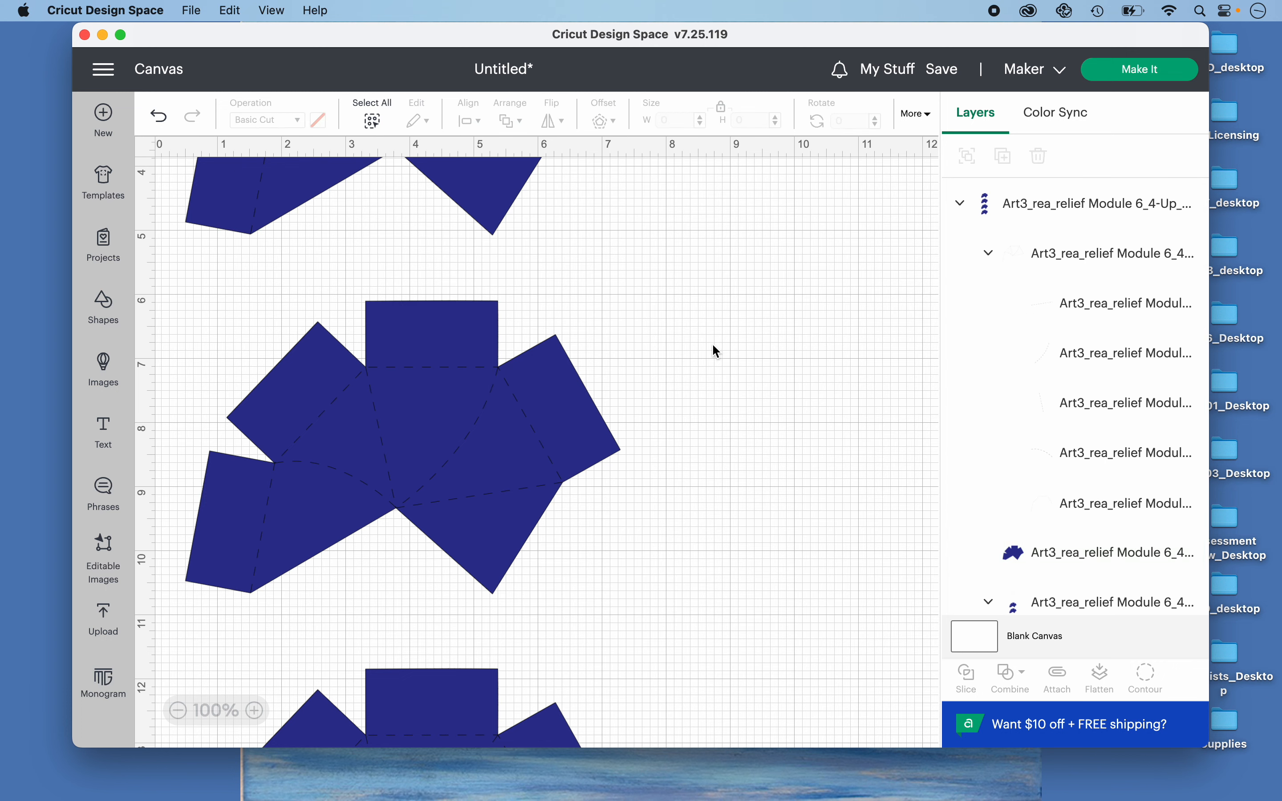
scroll(713, 338, "up", 3)
scroll(714, 340, "up", 2)
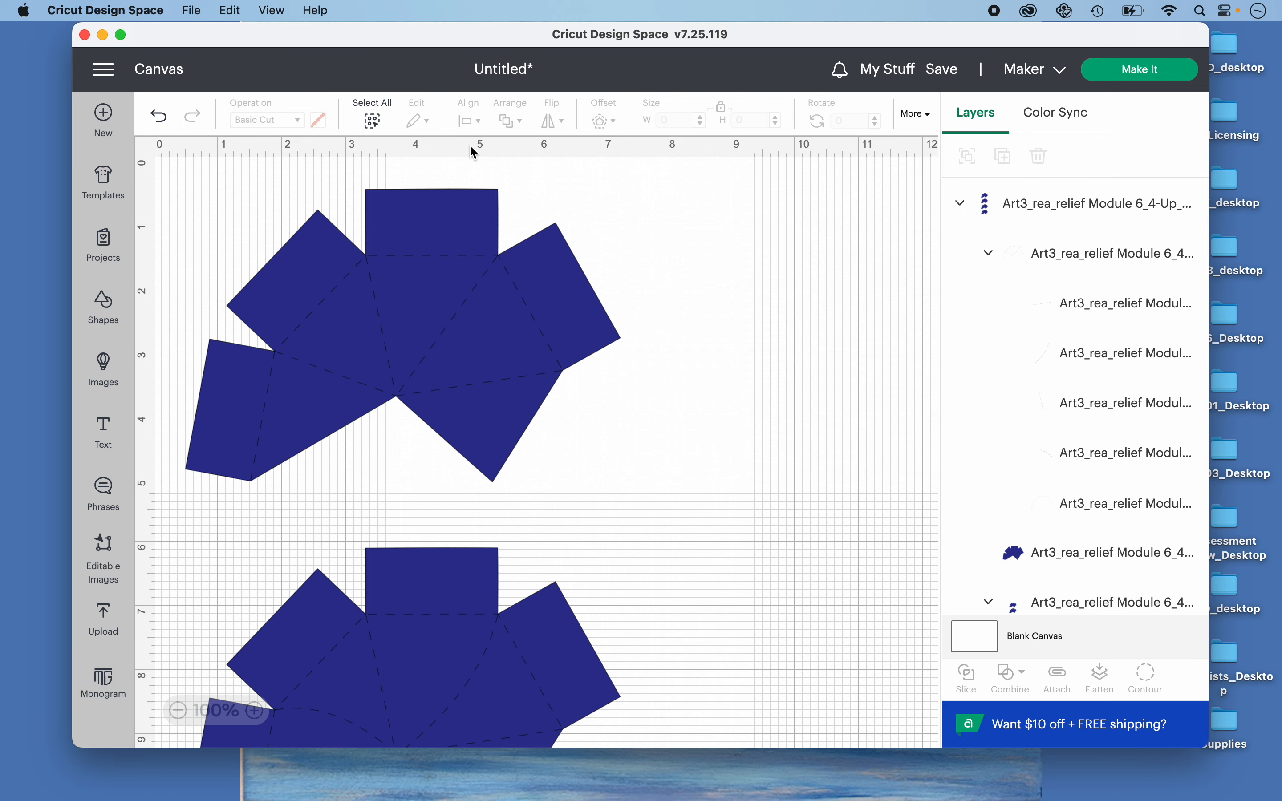
scroll(504, 378, "down", 20)
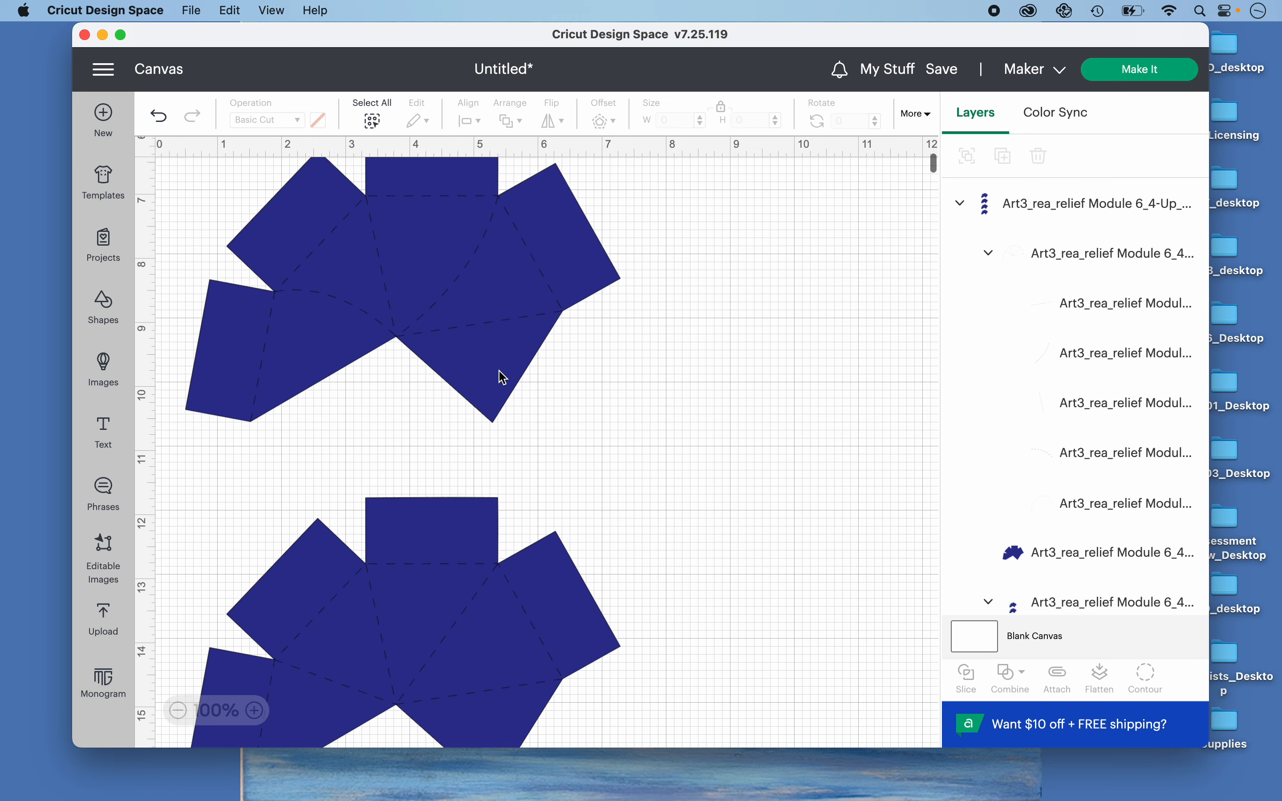
scroll(501, 373, "down", 6)
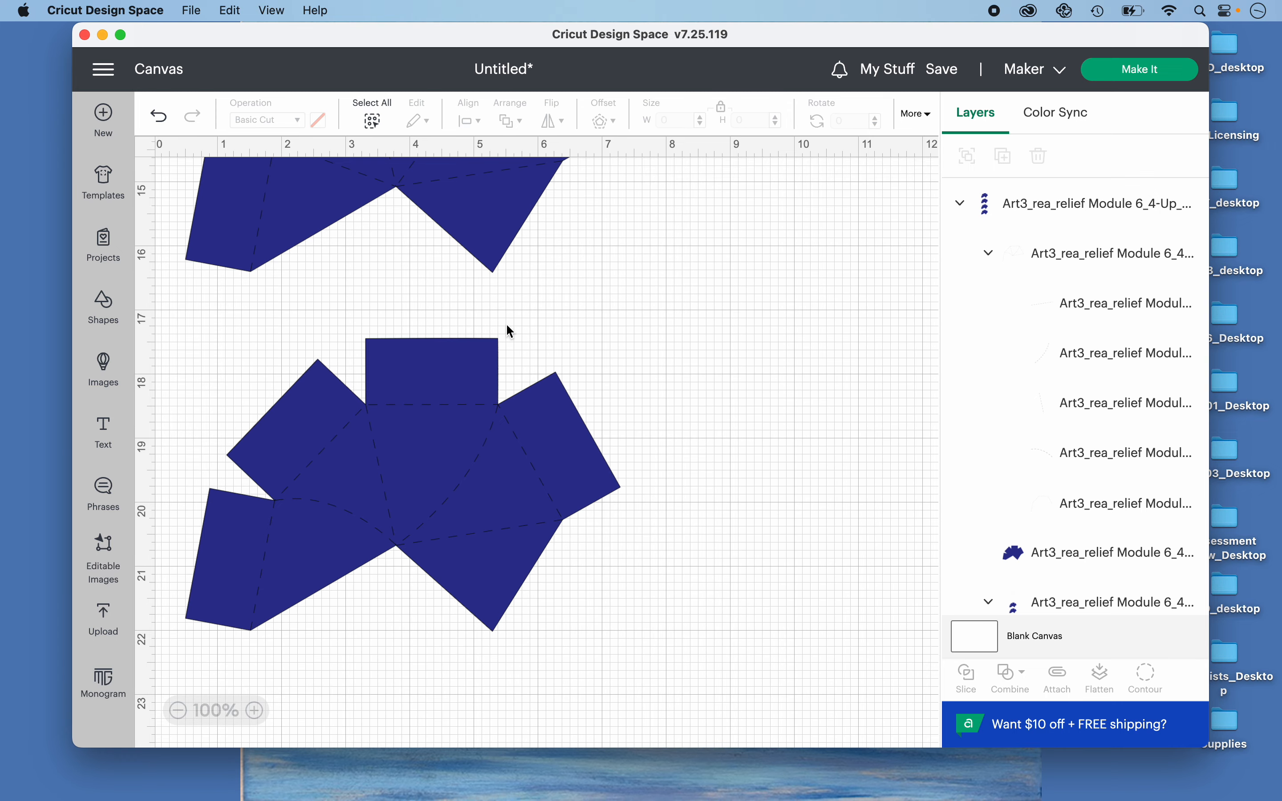
scroll(507, 326, "up", 20)
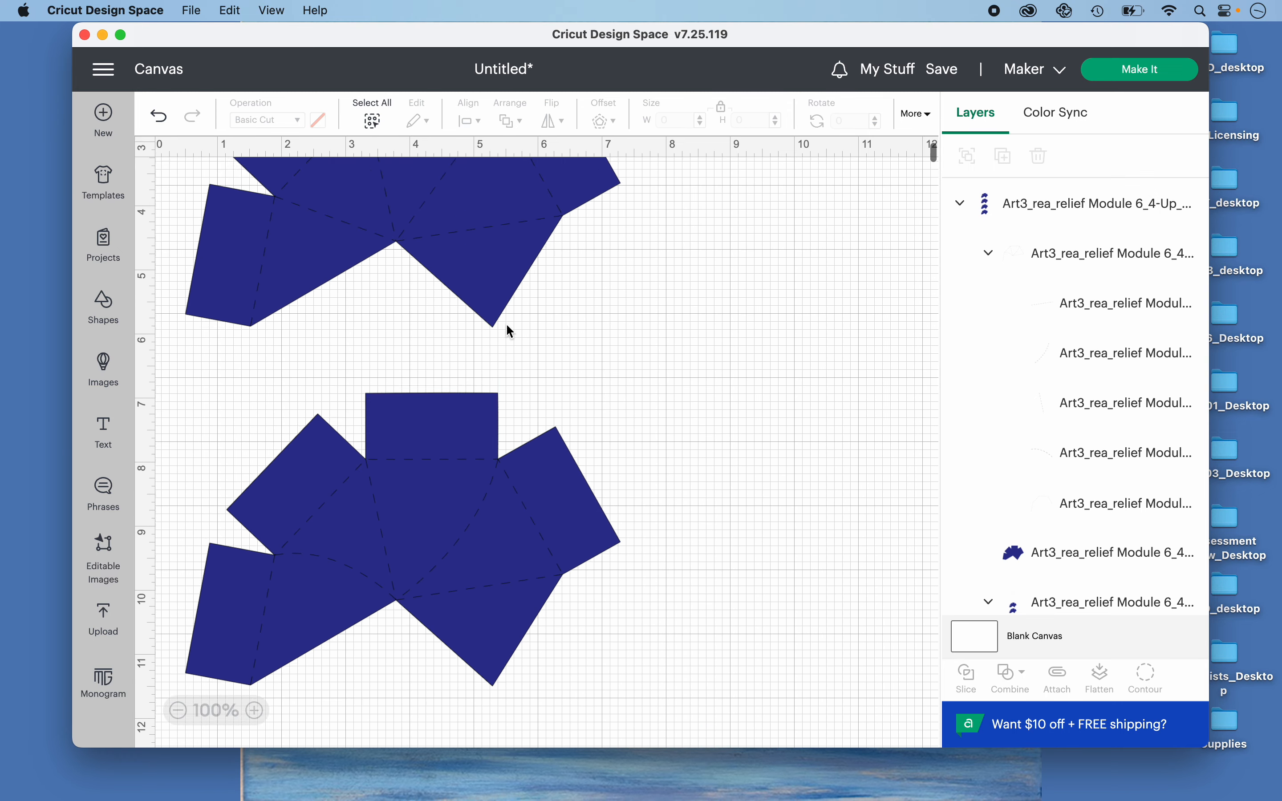
scroll(509, 331, "up", 5)
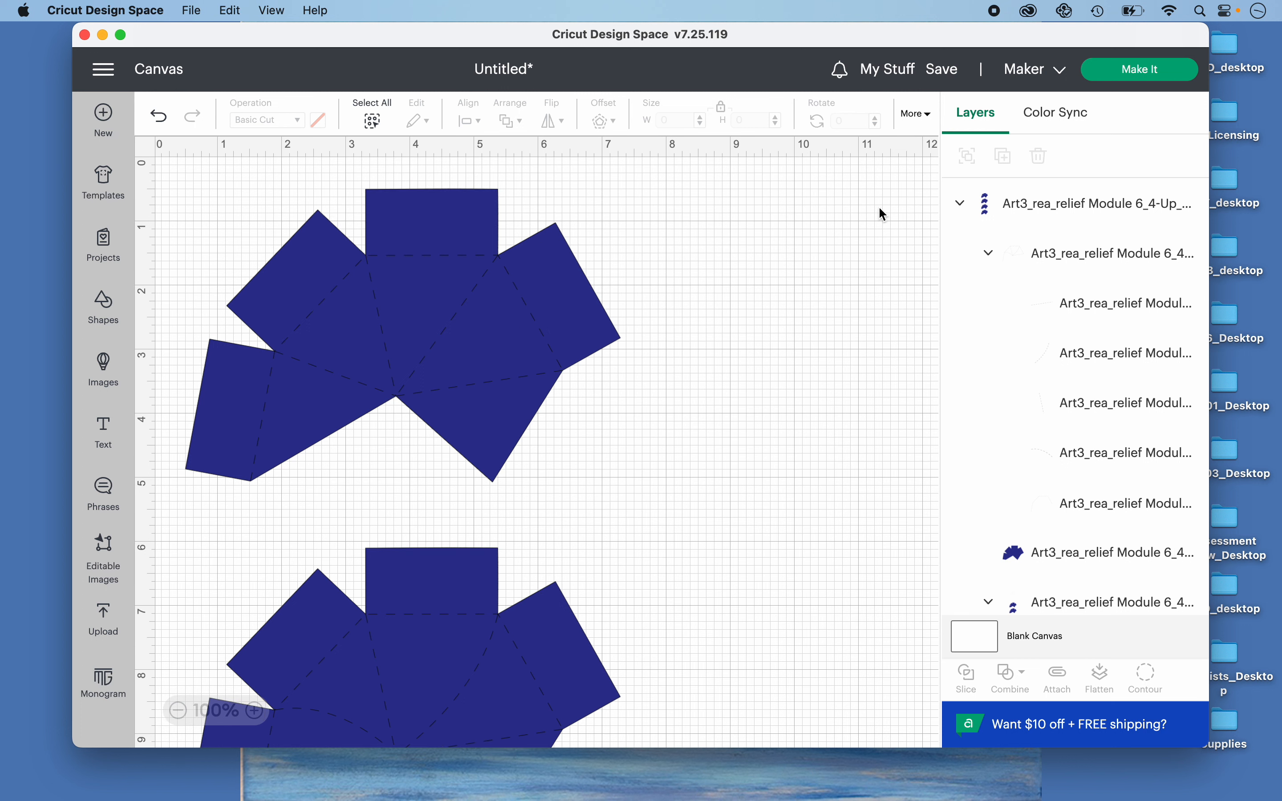
- Attach the entire four-up module group so the cut outlines and score lines stay together
left_click(1089, 210)
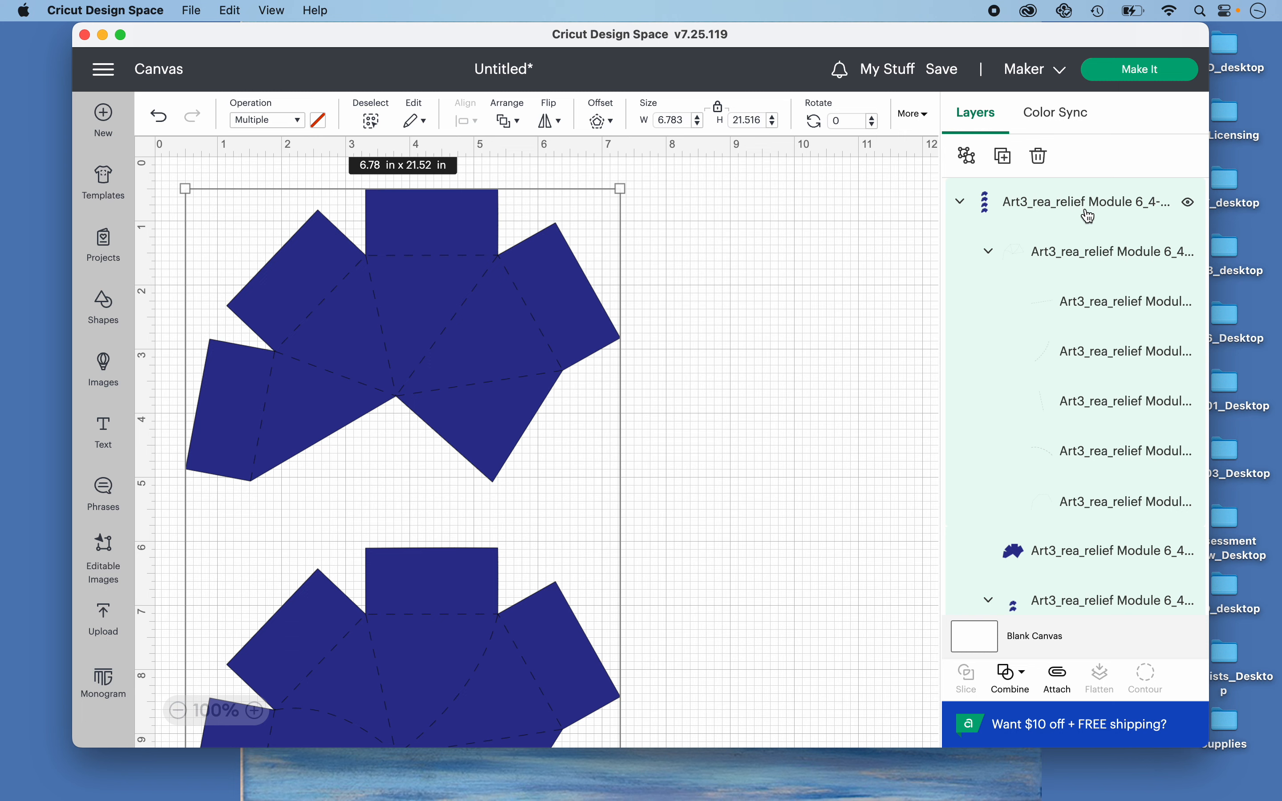
left_click(1062, 680)
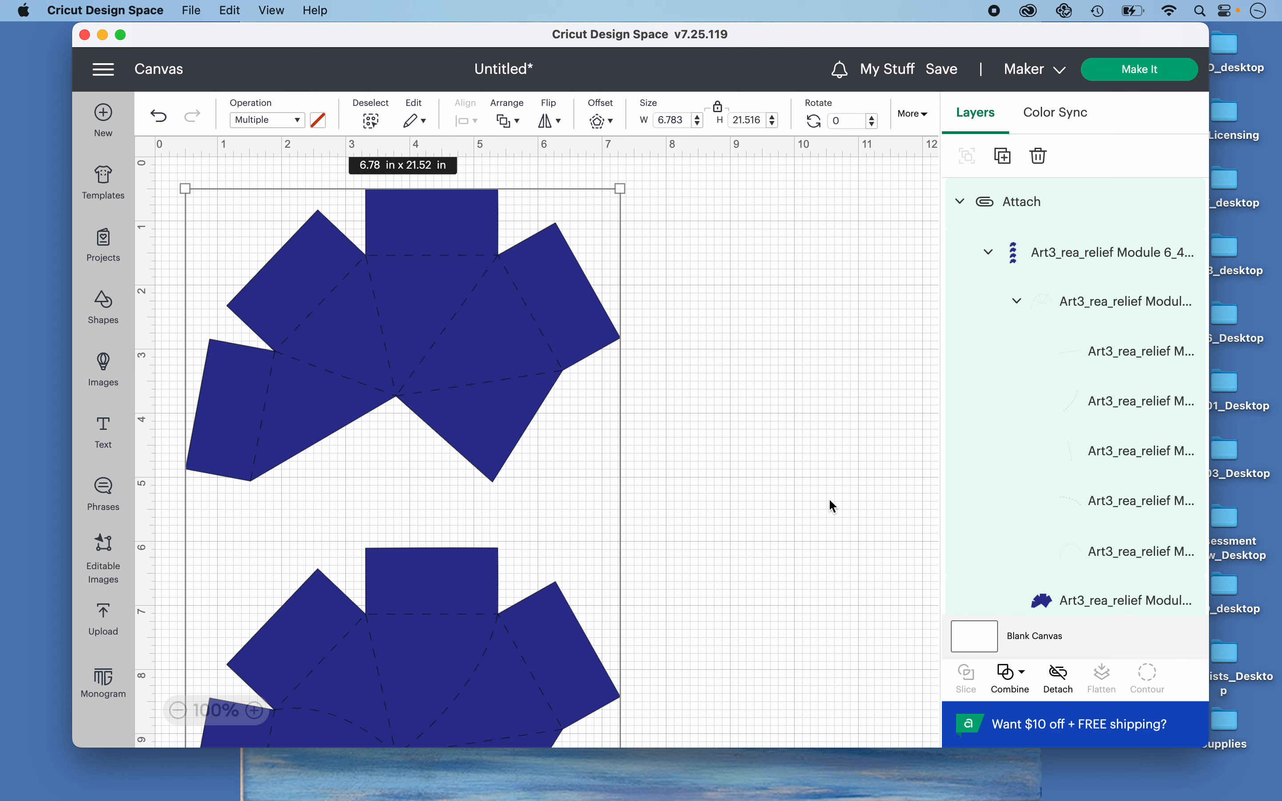
scroll(1014, 475, "down", 3)
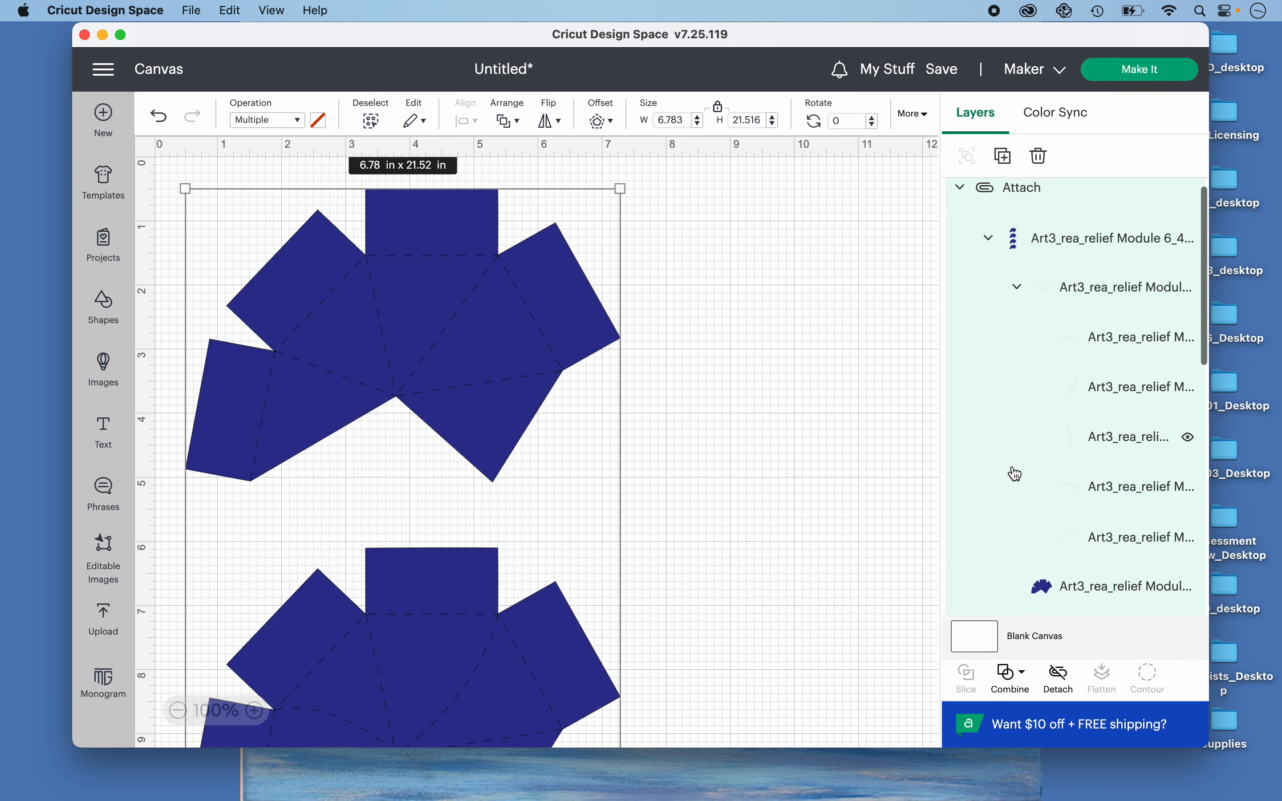
scroll(1015, 474, "up", 2)
scroll(1015, 473, "up", 1)
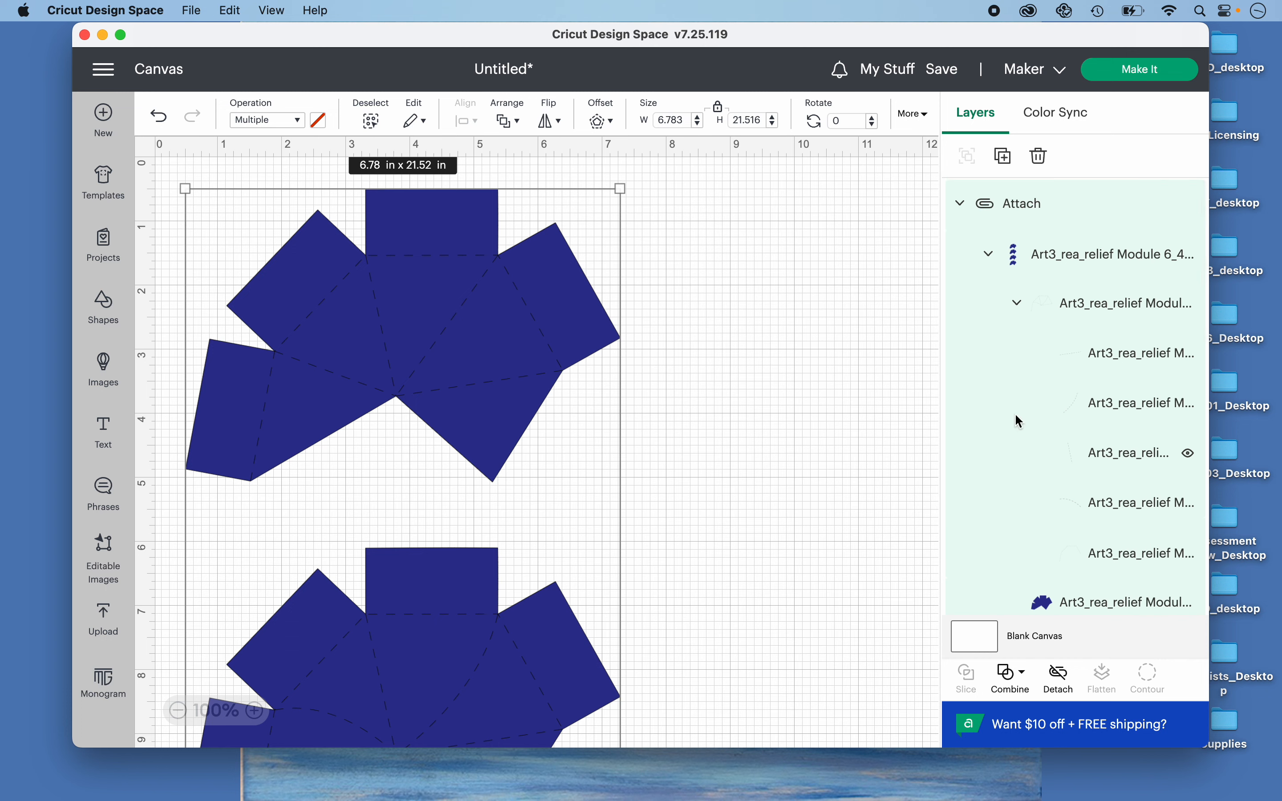